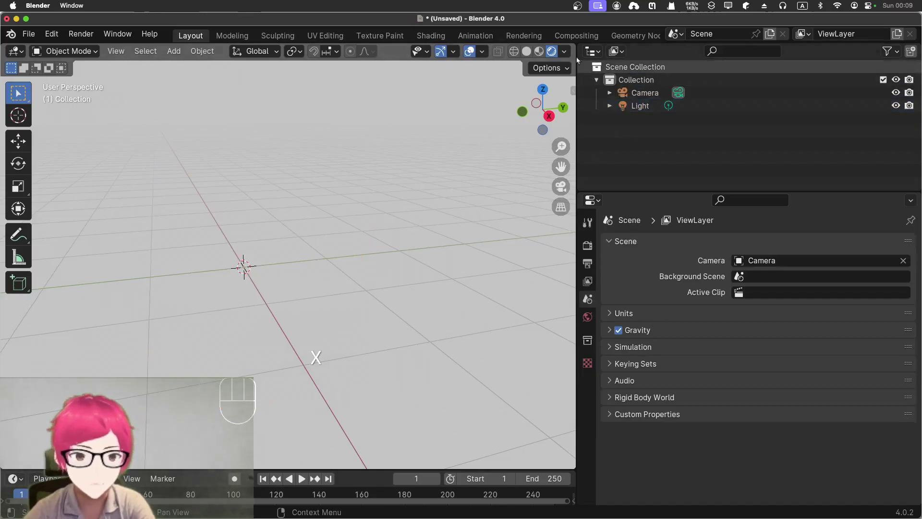
Switch the viewport to solid shading and add a cube mesh at the world origin
left_click(526, 51)
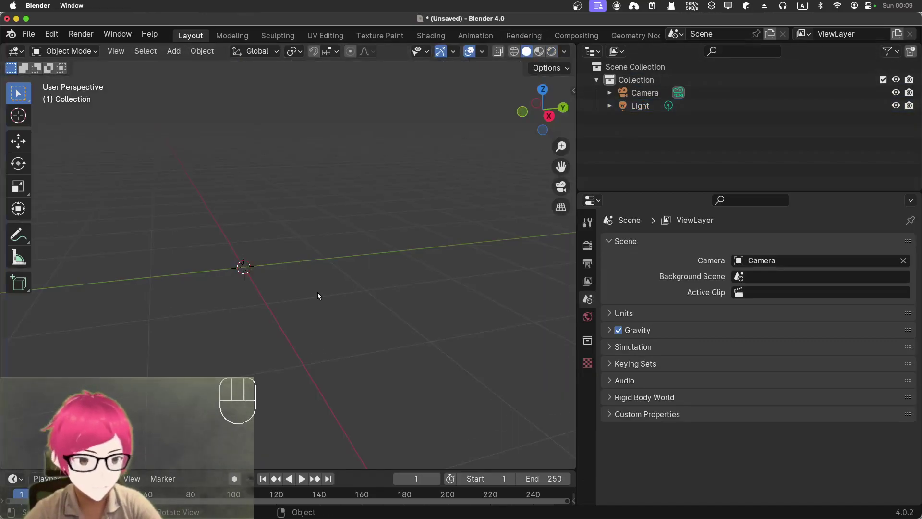
key("KP_0")
middle_click_drag(269, 296, 282, 282)
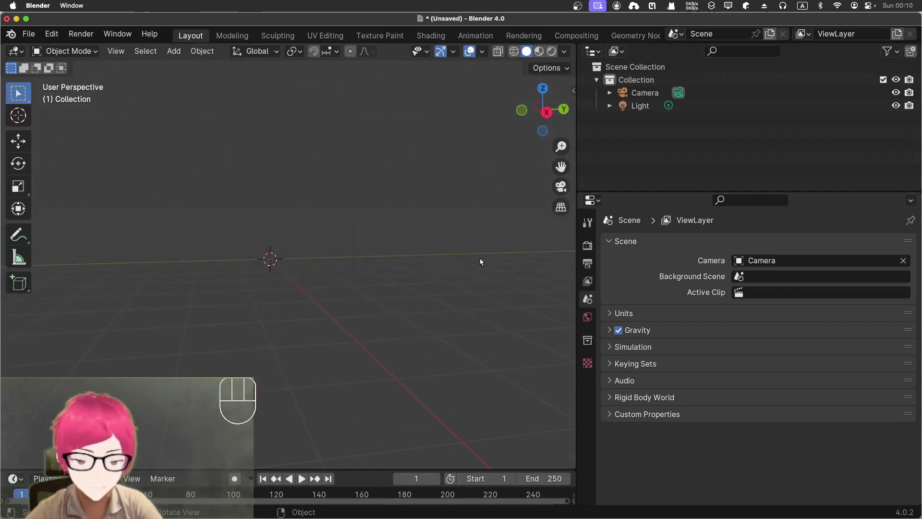
key("KP_1")
scroll(370, 233, "up", 3)
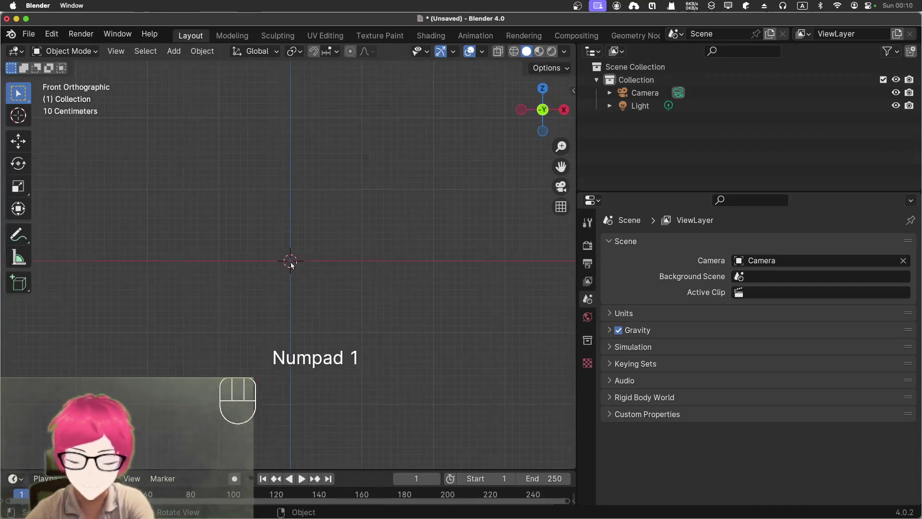
key("shift+a")
mouse_move(228, 180)
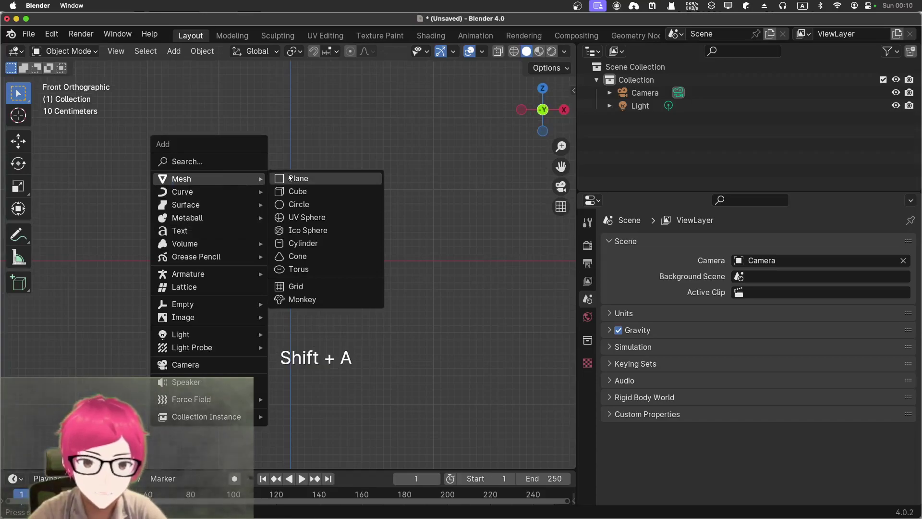
left_click(297, 191)
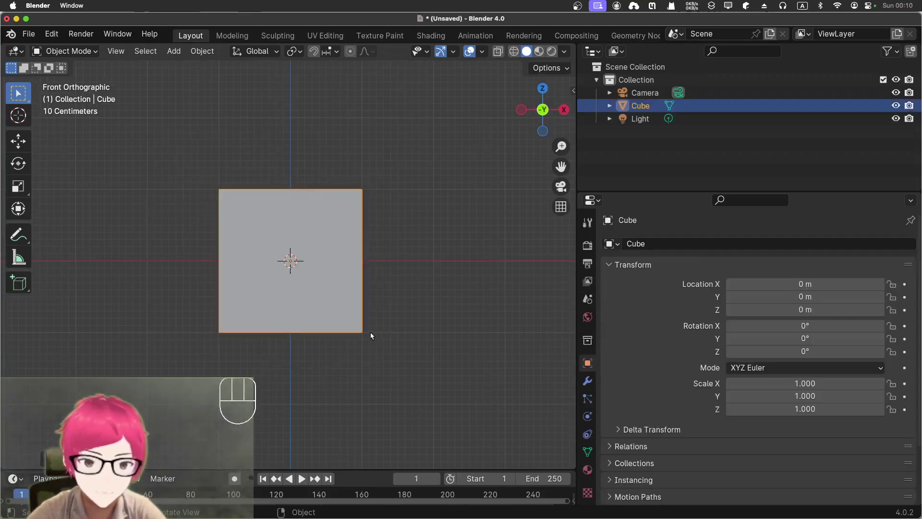
Scale the cube up uniformly by a factor of about 6.12, working from the top view
scroll(374, 316, "down", 2)
middle_click_drag(383, 307, 376, 387)
key("KP_7")
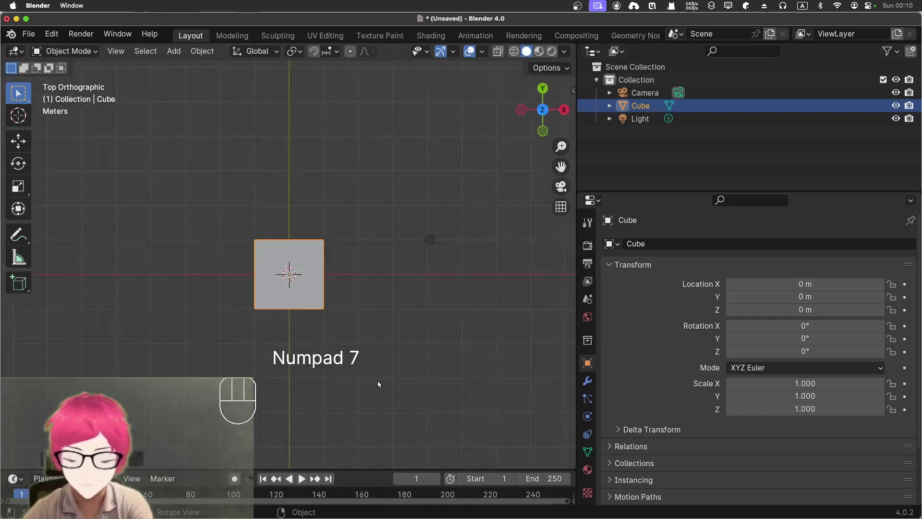
key("s")
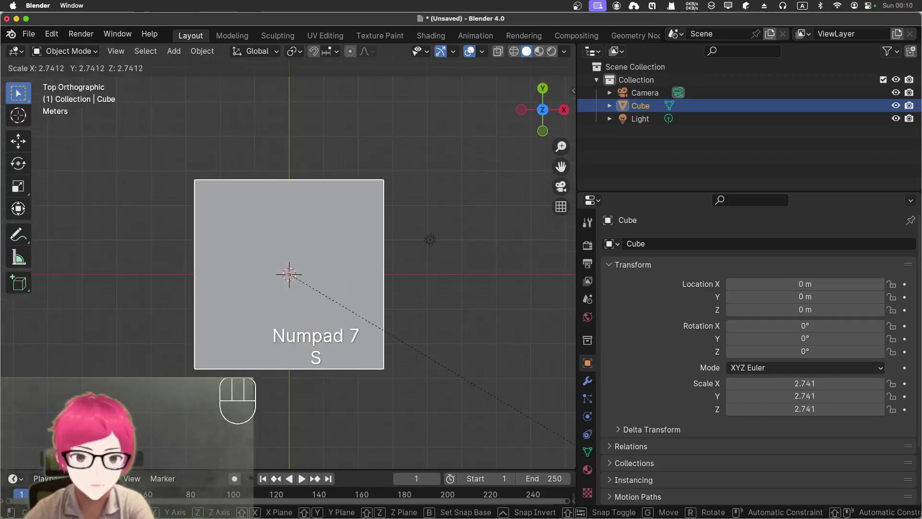
left_click(490, 191)
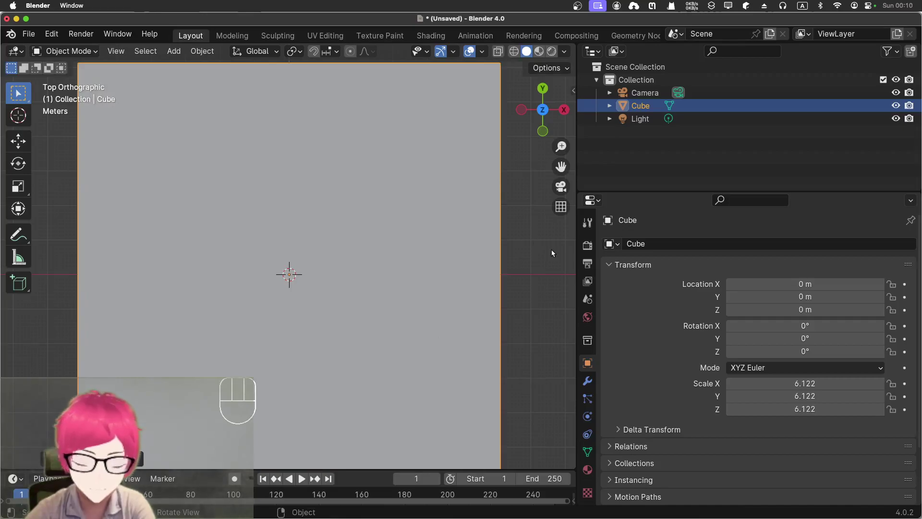
Show the cube's transform values and dimensions, and switch the viewport to wireframe shading
key("n")
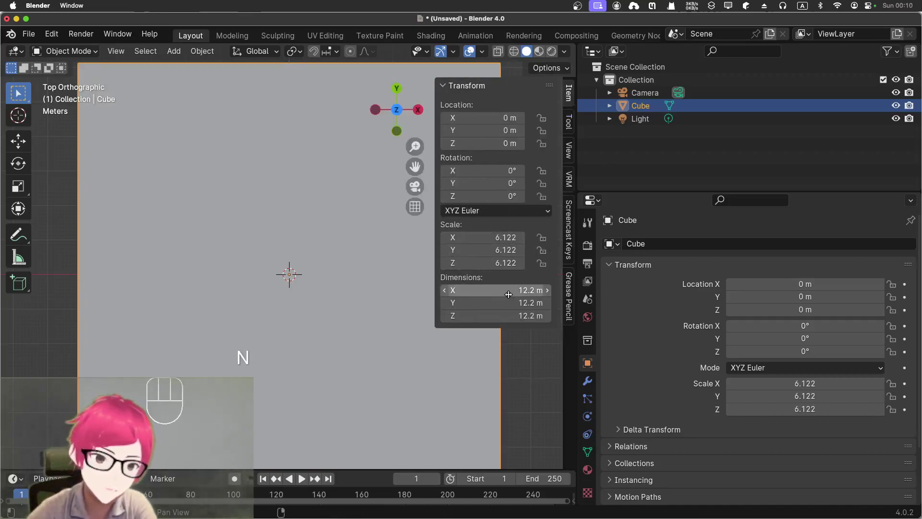
middle_click_drag(338, 355, 337, 245)
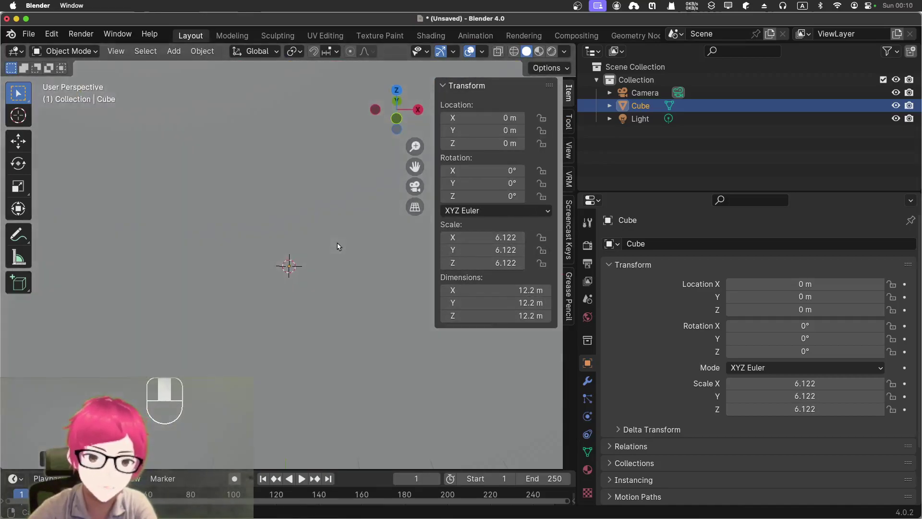
scroll(335, 251, "down", 5)
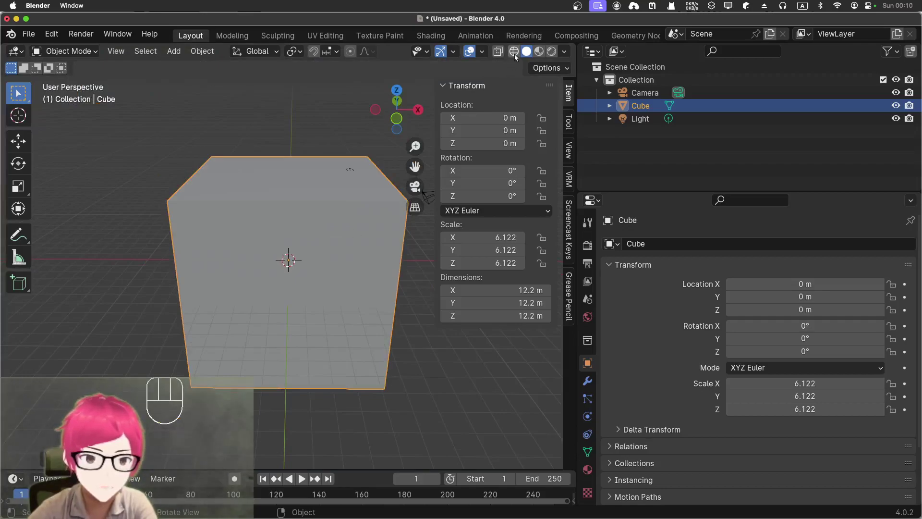
left_click(514, 53)
mouse_move(342, 299)
middle_mouse_down()
mouse_move(325, 307)
mouse_move(344, 285)
middle_mouse_up()
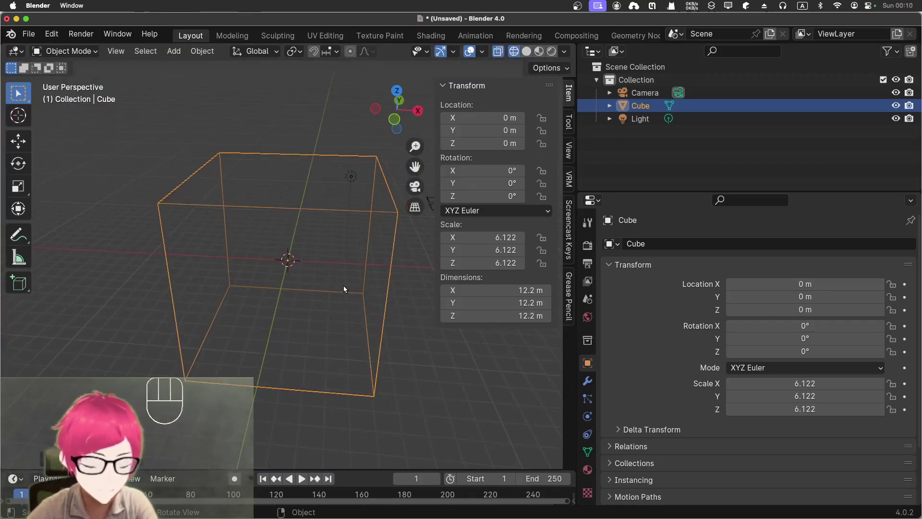
Stretch the cube along the X axis in the top view to a length of about 29 m
key("KP_7")
key("s")
key("x")
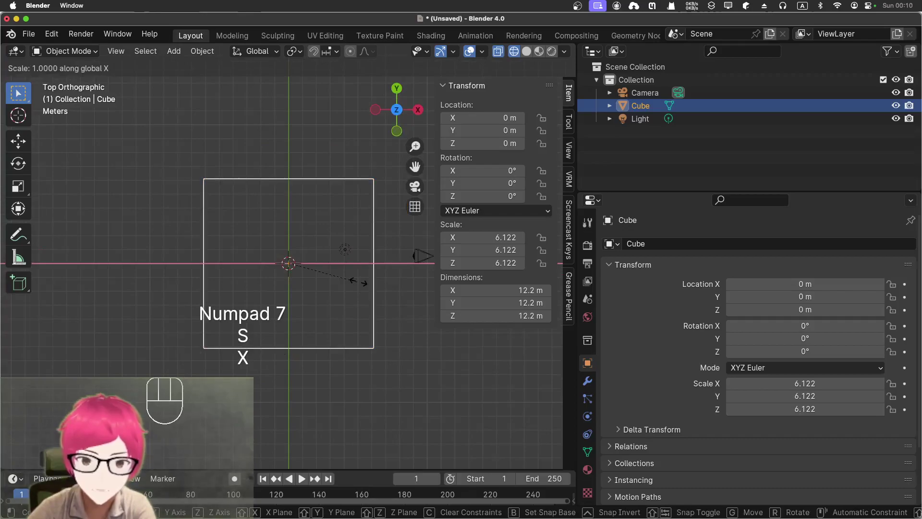
left_click(417, 286)
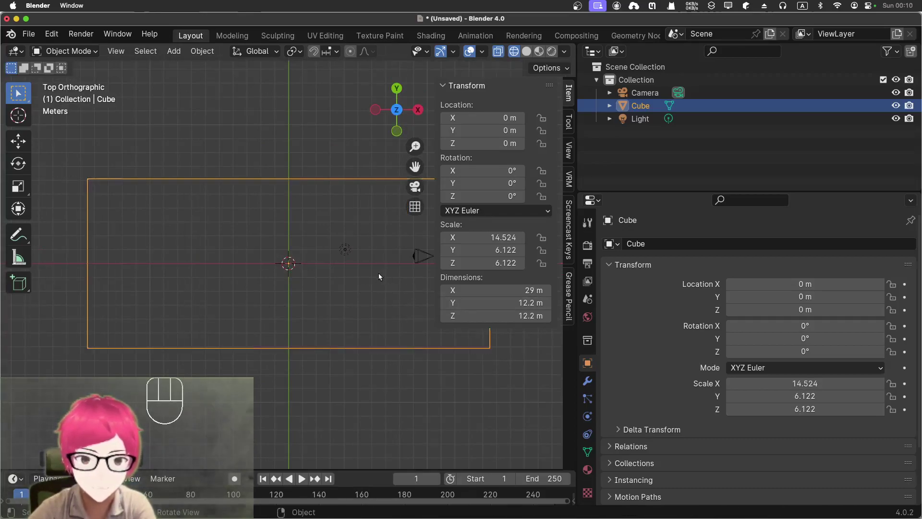
Widen the 3D viewport and hide its transform sidebar to see the whole box
middle_click_drag(367, 303, 336, 300)
key("KP_1")
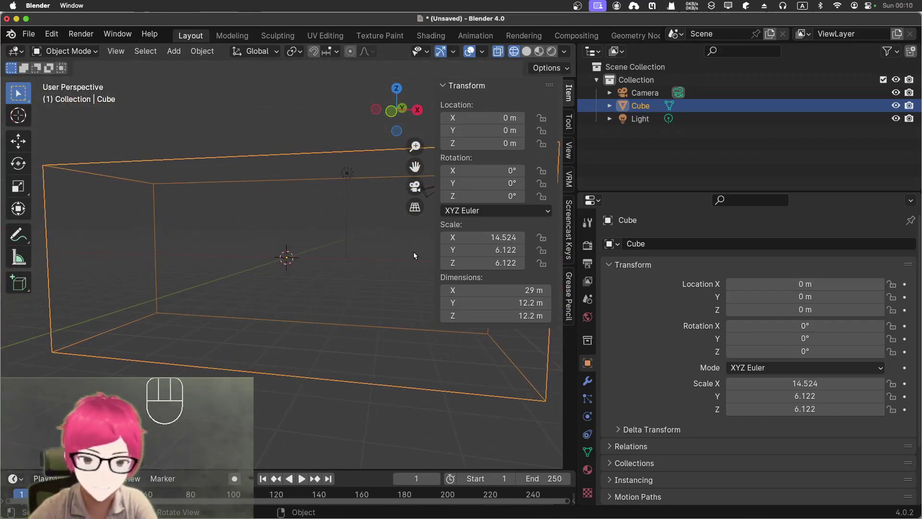
left_click_drag(578, 239, 800, 236)
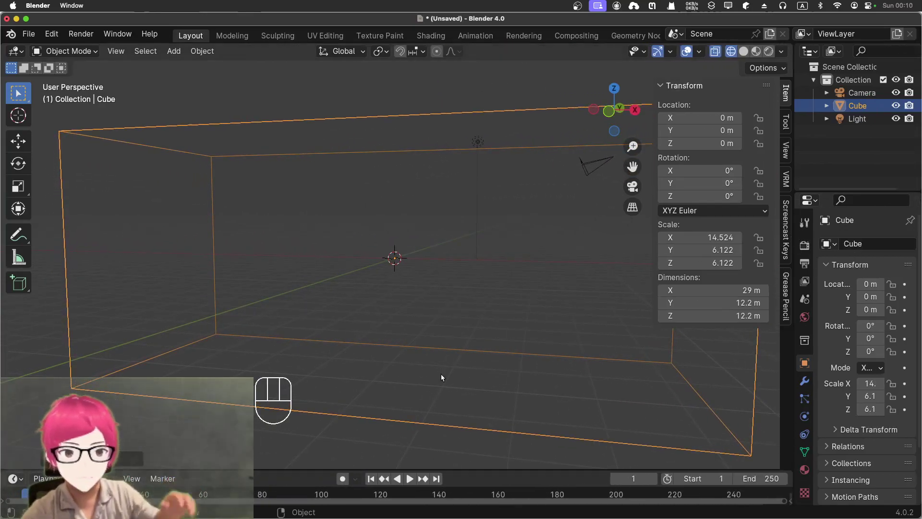
key("n")
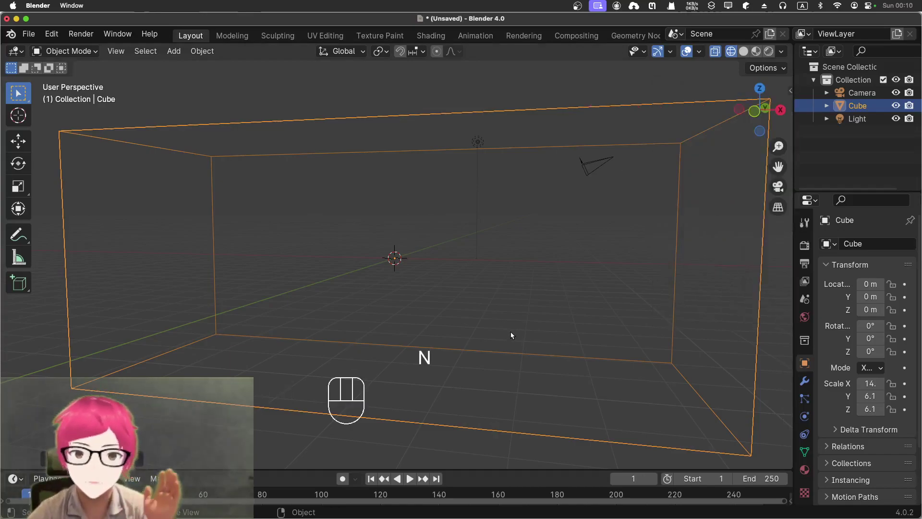
middle_click_drag(527, 310, 465, 336)
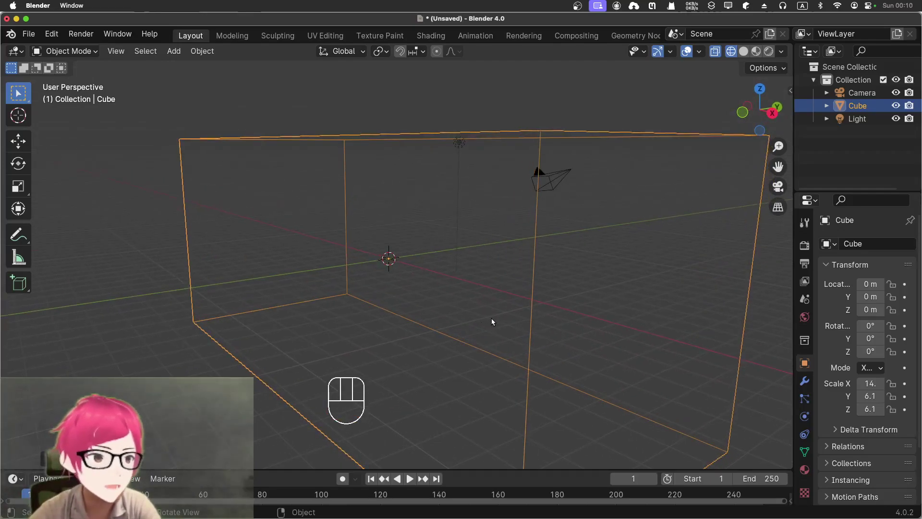
middle_click_drag(560, 258, 531, 323)
key("n")
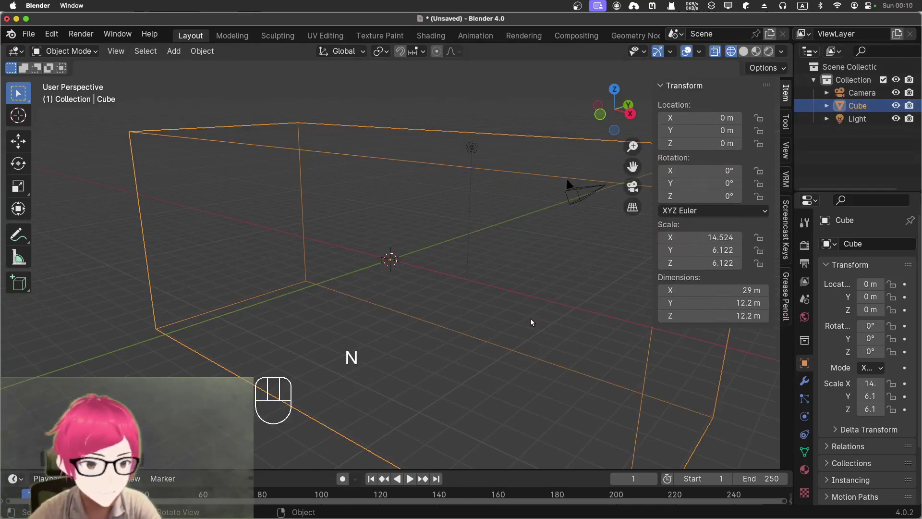
key("n")
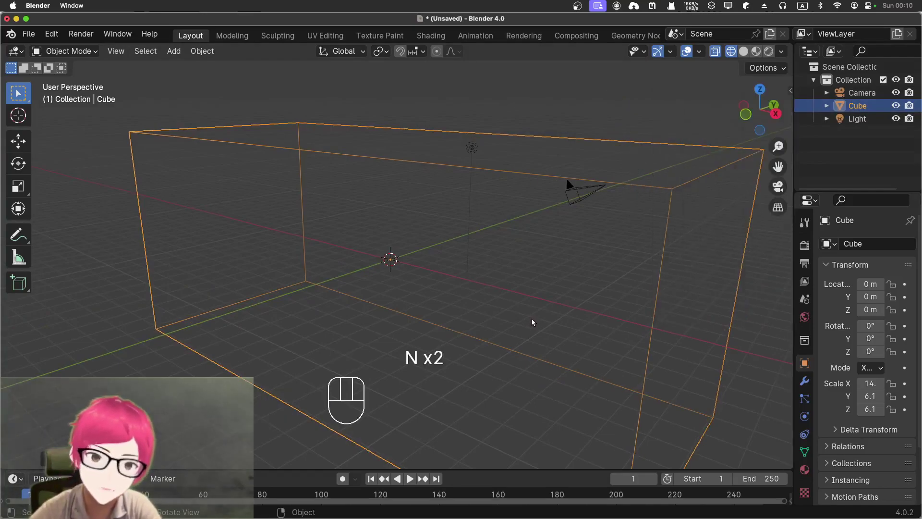
Stretch the box along the Y axis to a Y scale of about 12
middle_click_drag(531, 319, 429, 330)
scroll(487, 345, "up", 3)
key("s")
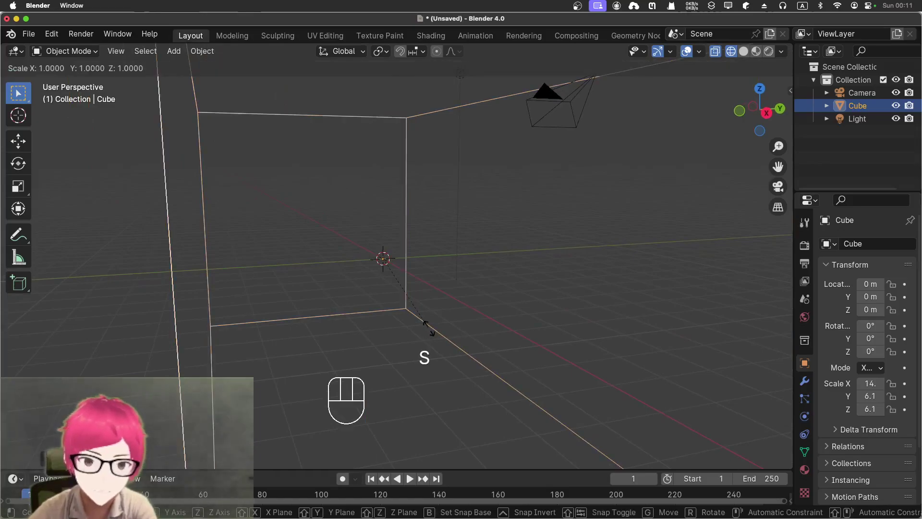
key("y")
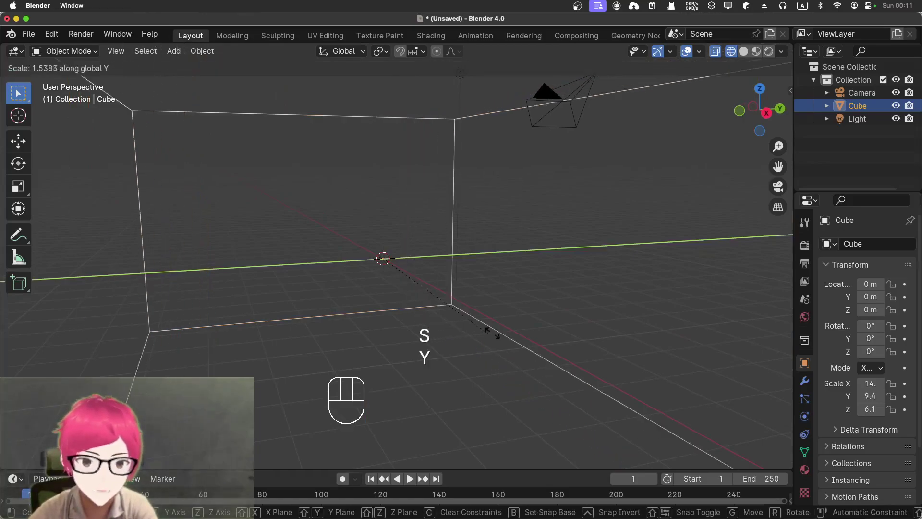
left_click(396, 327)
scroll(397, 331, "down", 3)
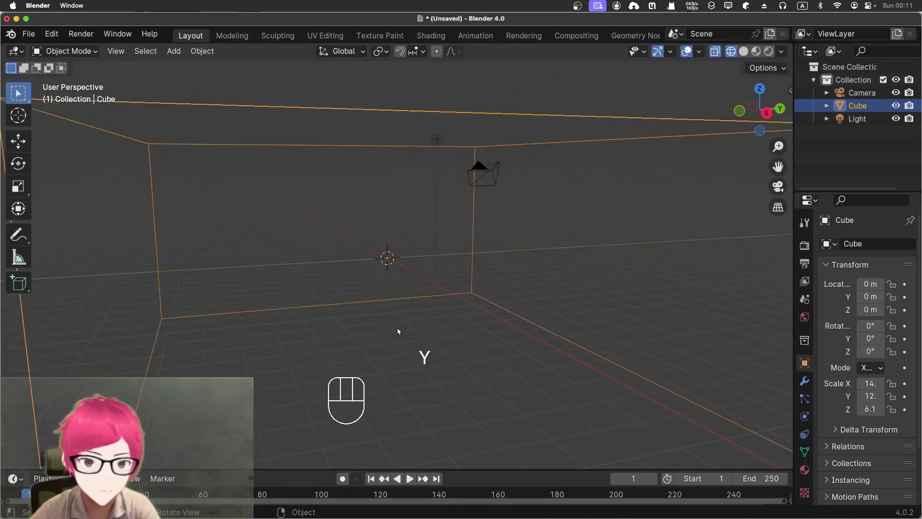
scroll(333, 276, "up", 3)
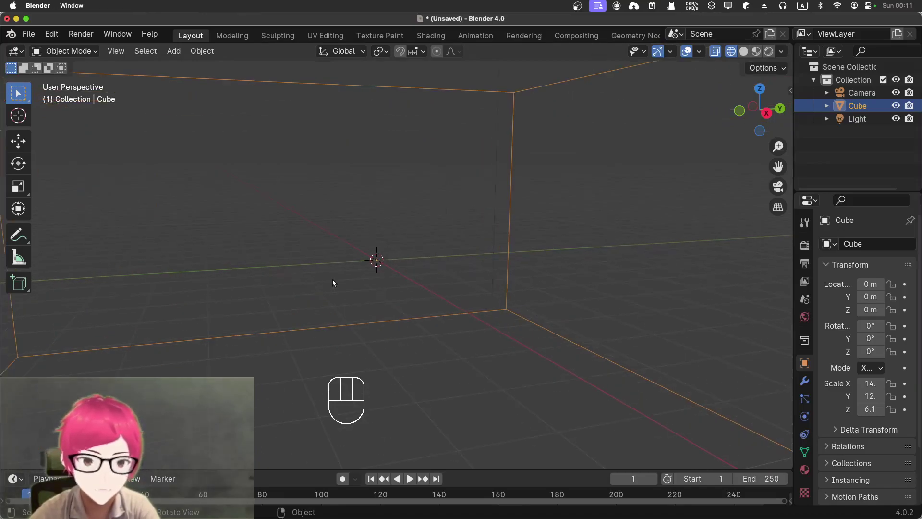
scroll(339, 278, "down", 2)
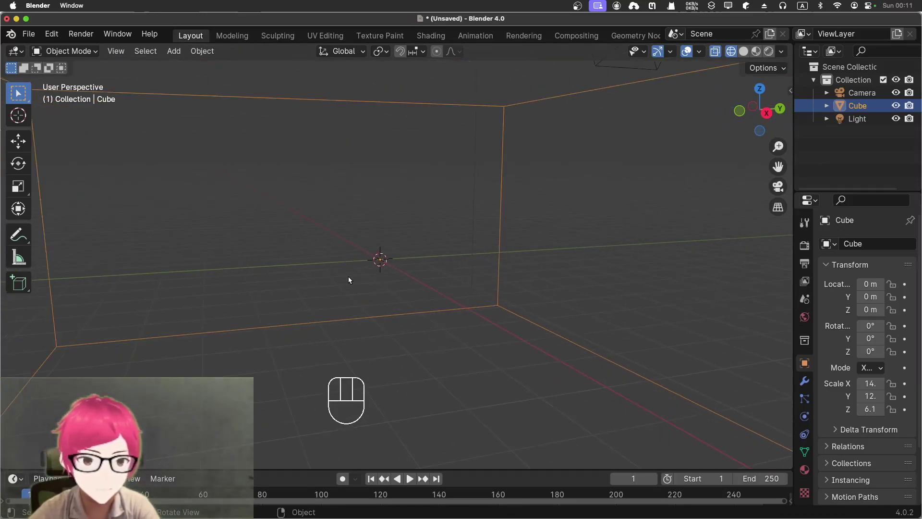
Add a point light inside the box, raise it along Z to about 3.7 m, and deselect it
key("shift+a")
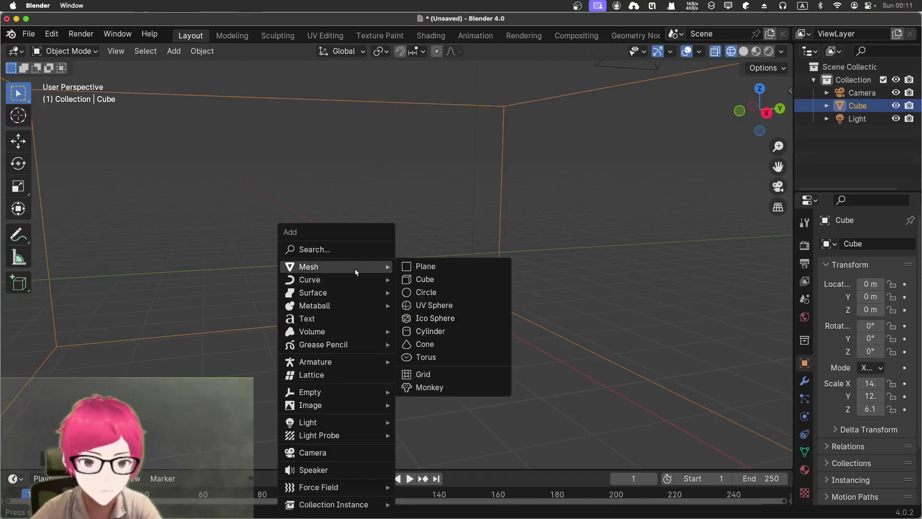
mouse_move(356, 412)
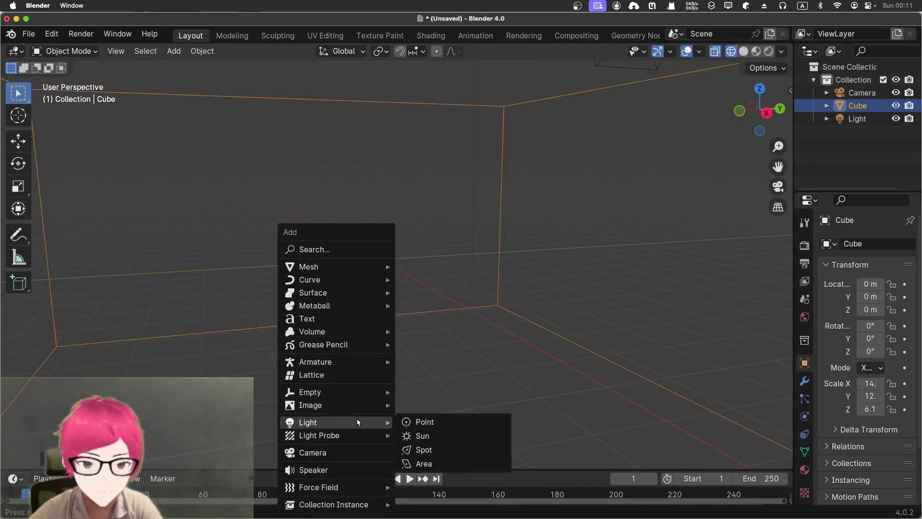
left_click(415, 423)
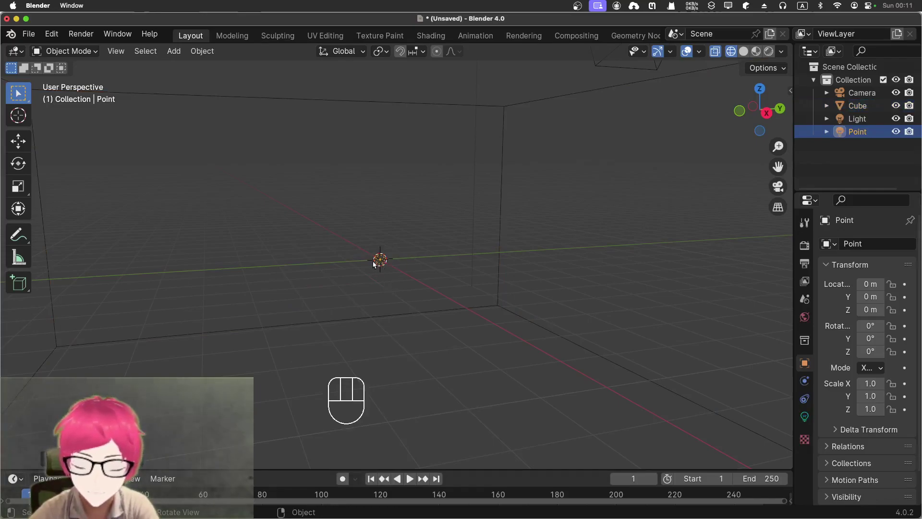
key("g")
key("z")
left_click(388, 135)
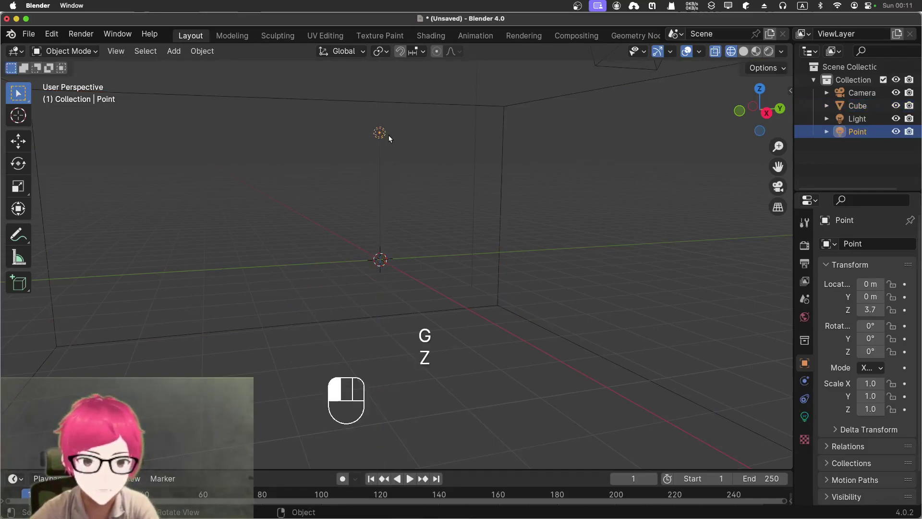
left_click(343, 330)
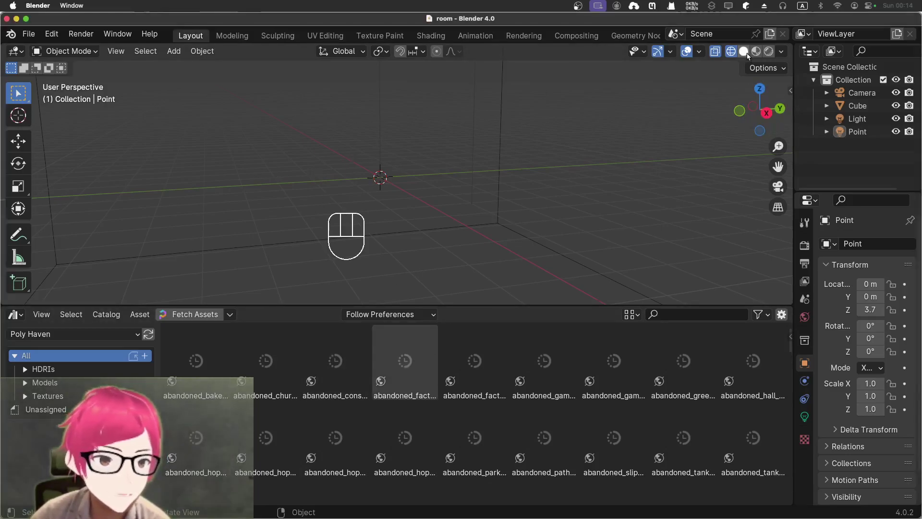
Display the room interior in solid shading with X-ray turned off
left_click(715, 51)
scroll(632, 92, "up", 5)
scroll(632, 92, "down", 2)
scroll(626, 96, "up", 1)
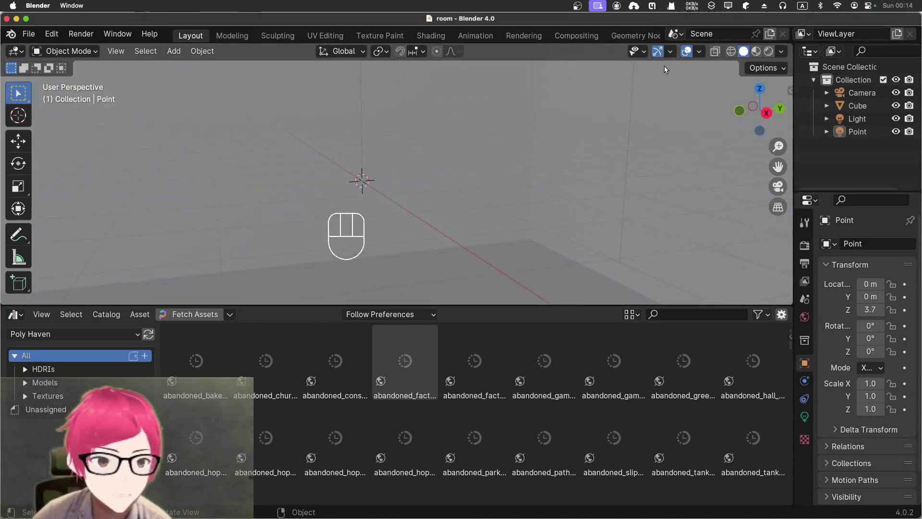
left_click(715, 52)
left_click(714, 52)
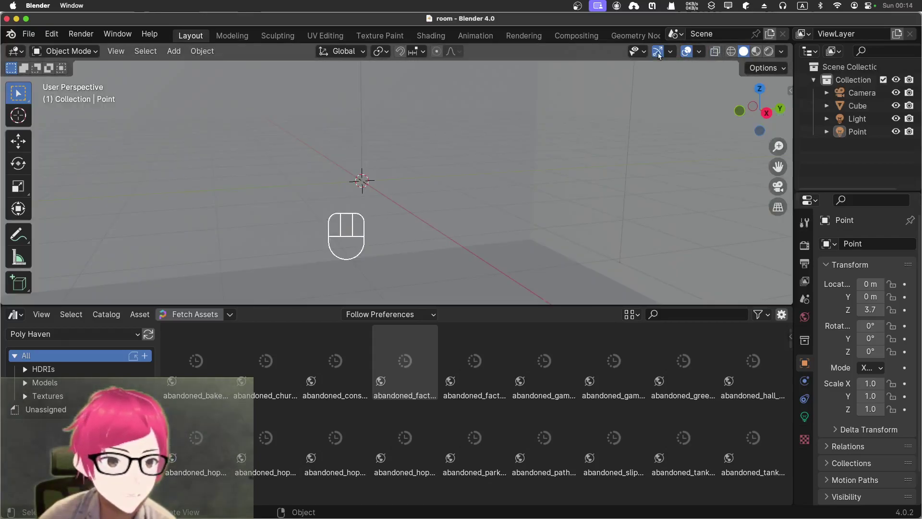
Compare the room corner in solid and material preview shading, finishing in material preview
mouse_move(538, 186)
middle_mouse_down()
mouse_move(542, 206)
mouse_move(570, 210)
middle_mouse_up()
left_click(756, 52)
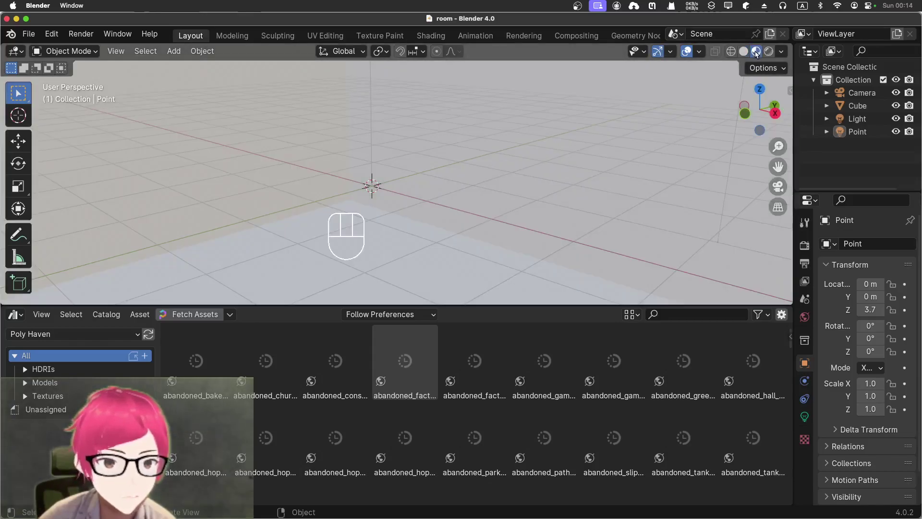
left_click(744, 52)
scroll(620, 141, "down", 11)
scroll(620, 139, "up", 8)
scroll(620, 138, "up", 2)
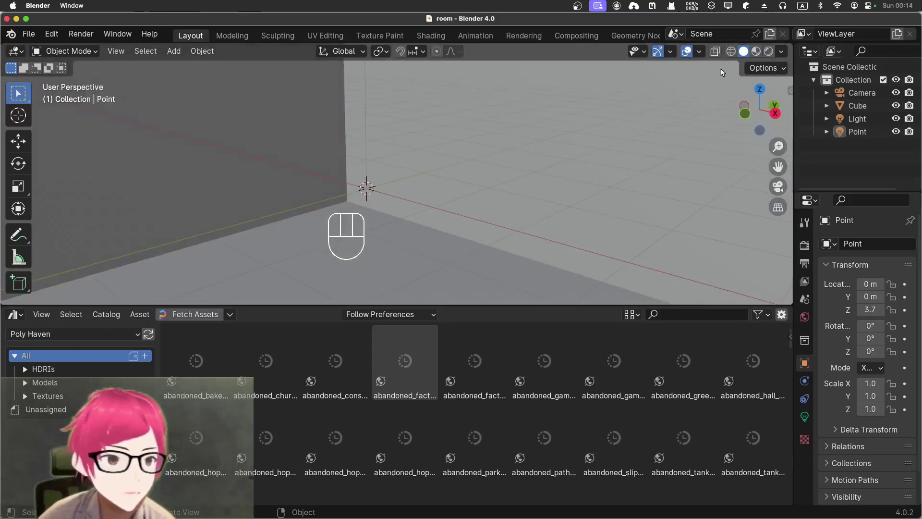
left_click(769, 51)
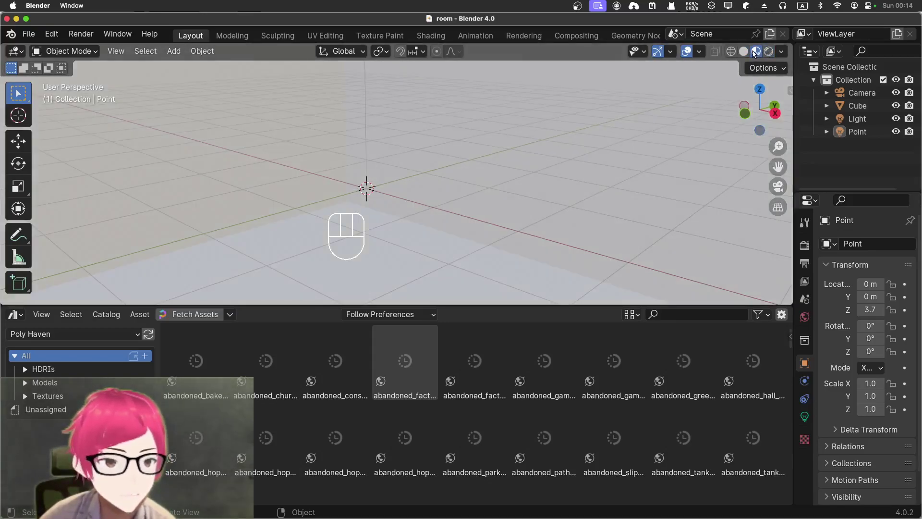
Return the room viewport to solid shading
left_click(744, 52)
mouse_move(543, 212)
middle_mouse_down()
mouse_move(494, 192)
mouse_move(476, 198)
mouse_move(552, 203)
middle_mouse_up()
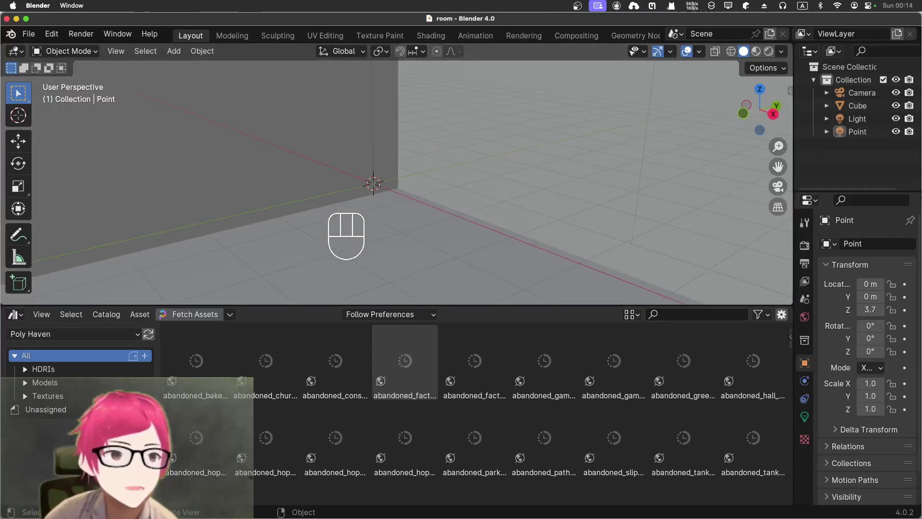
Switch to Chrome, browse the Props models on the Poly Haven site, and close the page
key("super+Tab")
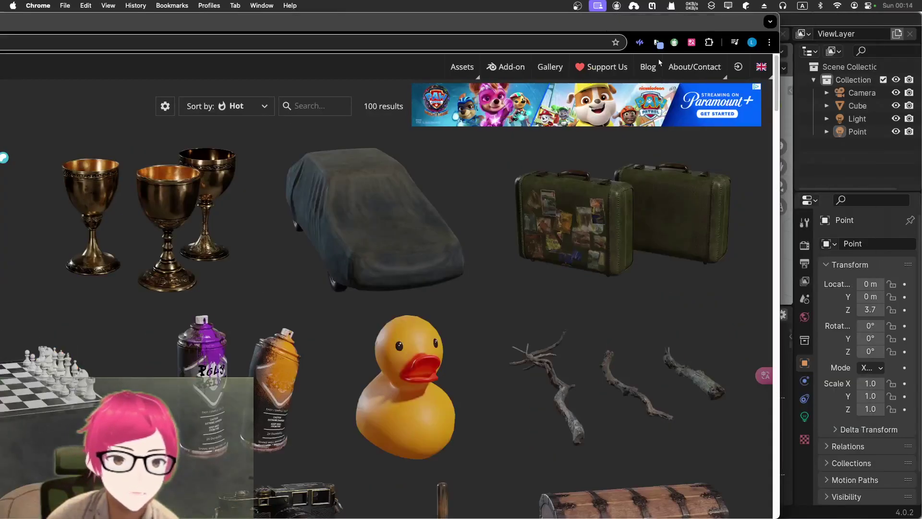
double_click(650, 27)
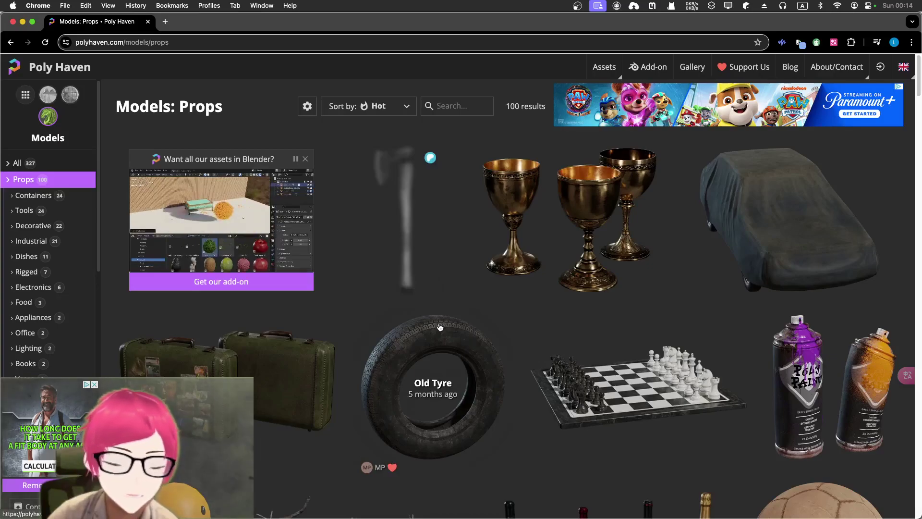
scroll(440, 327, "down", 3)
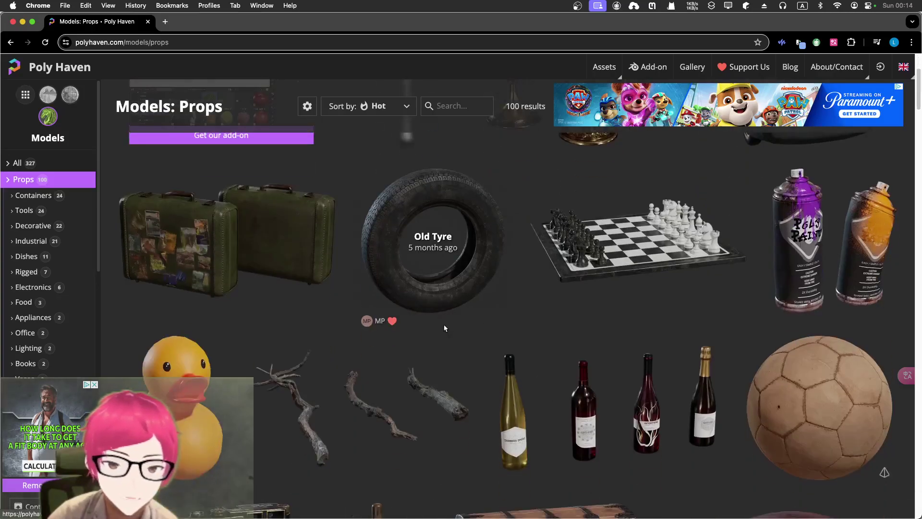
scroll(444, 326, "down", 10)
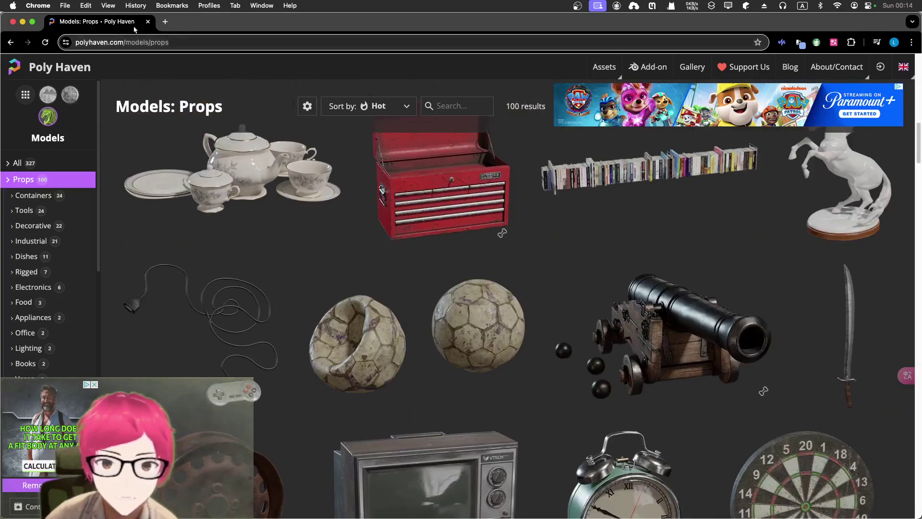
left_click(148, 21)
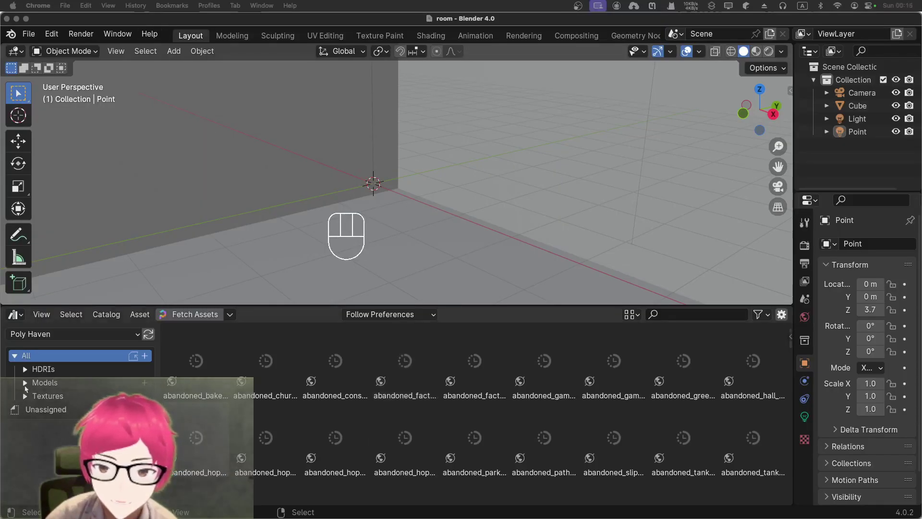
Browse the Poly Haven Models library through the Appliances, Electronics and Tools subcategories of Props
left_click(25, 384)
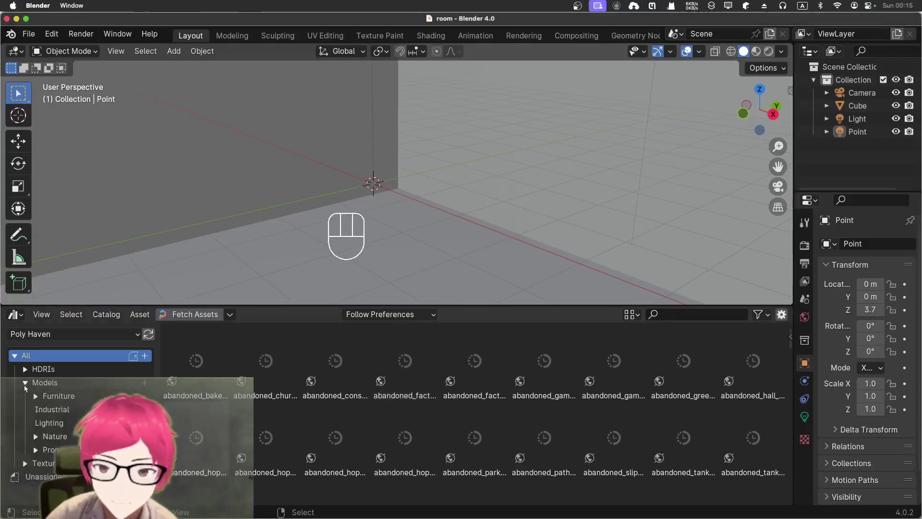
left_click(46, 386)
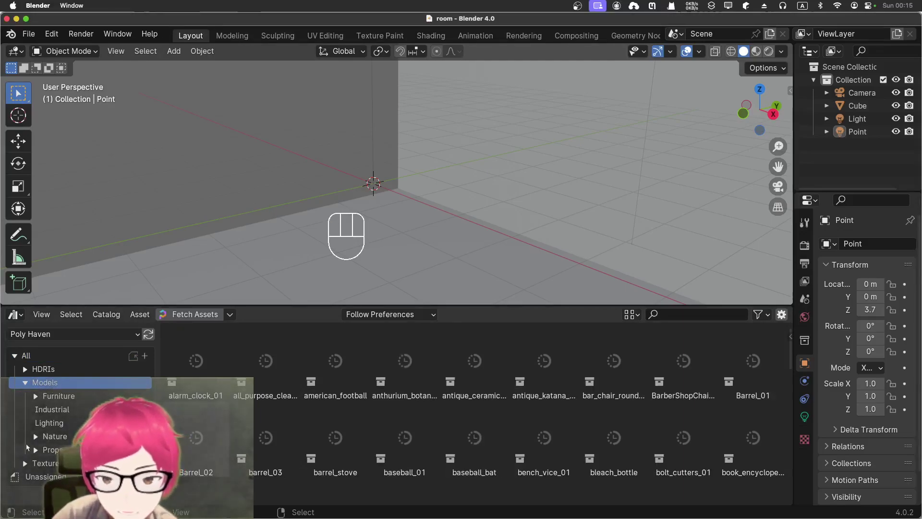
left_click(35, 450)
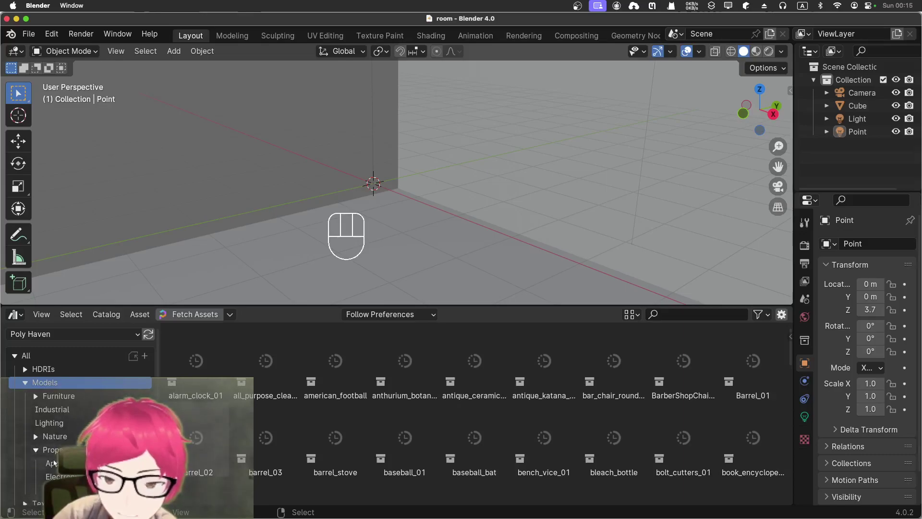
scroll(55, 463, "down", 2)
left_click(55, 436)
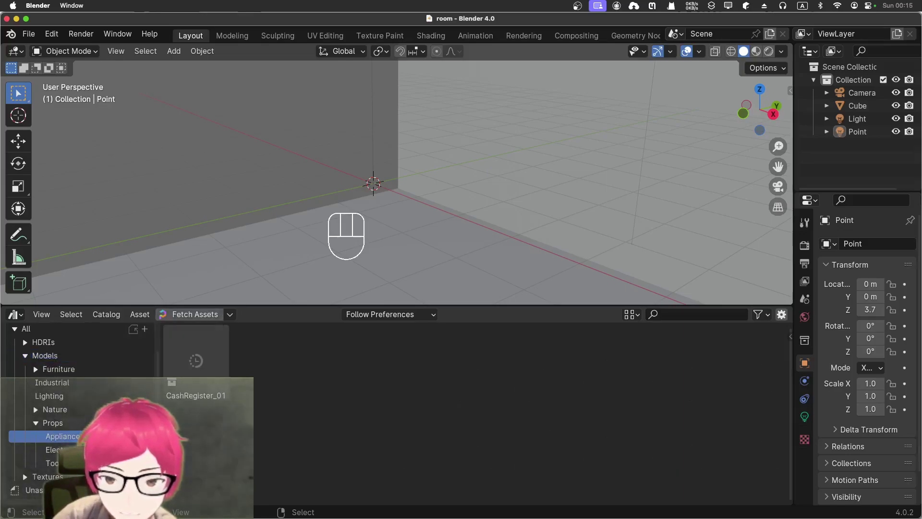
left_click(53, 449)
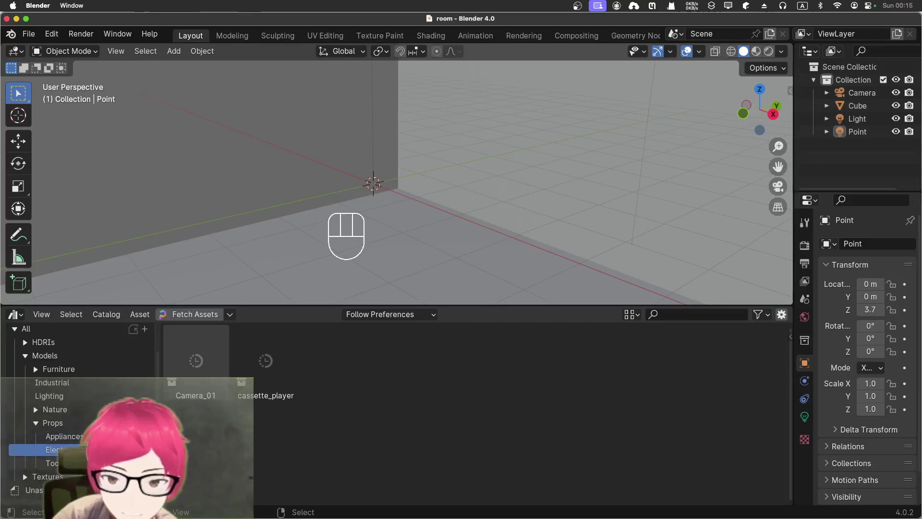
left_click(53, 463)
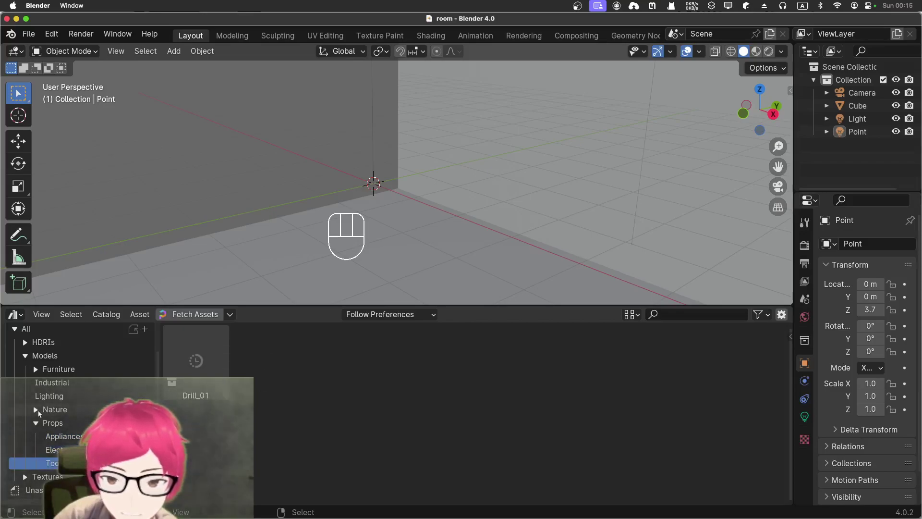
Place the GreenChair_01 model from the Furniture Seating category inside the room
left_click(36, 369)
left_click(46, 385)
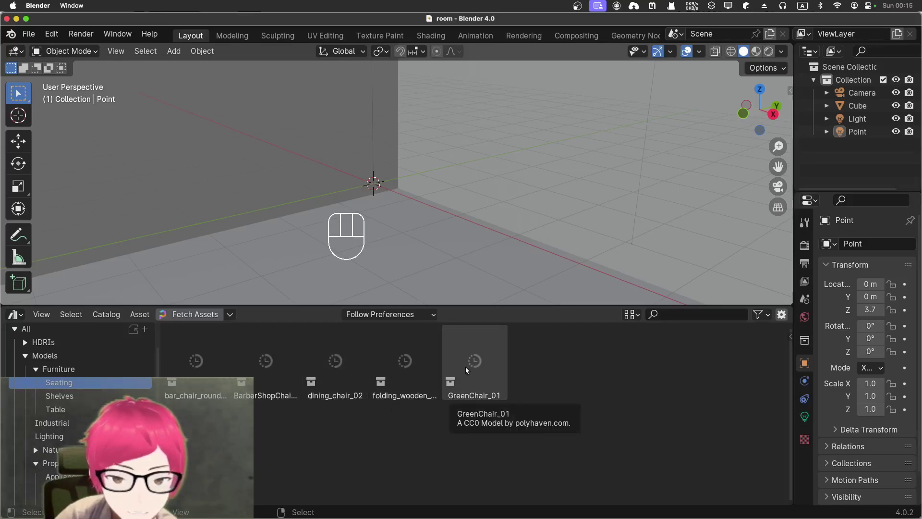
left_click_drag(466, 370, 424, 277)
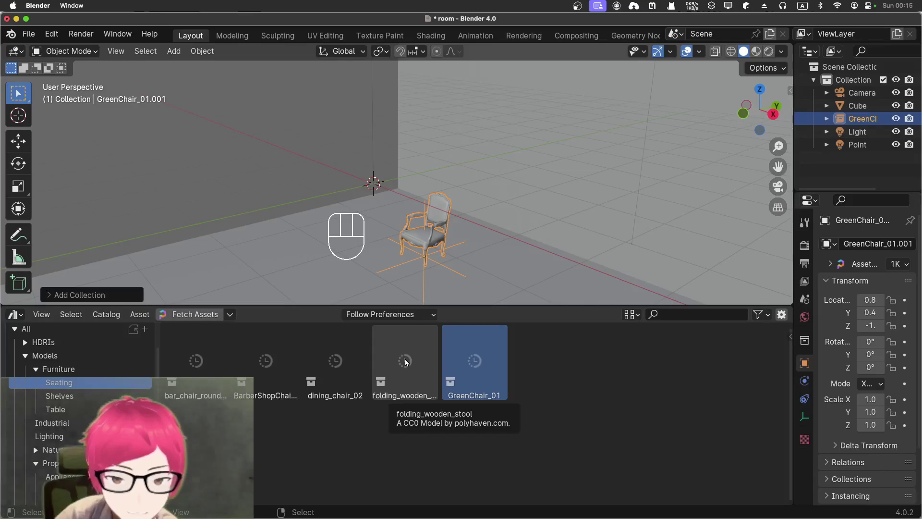
left_click_drag(335, 363, 363, 241)
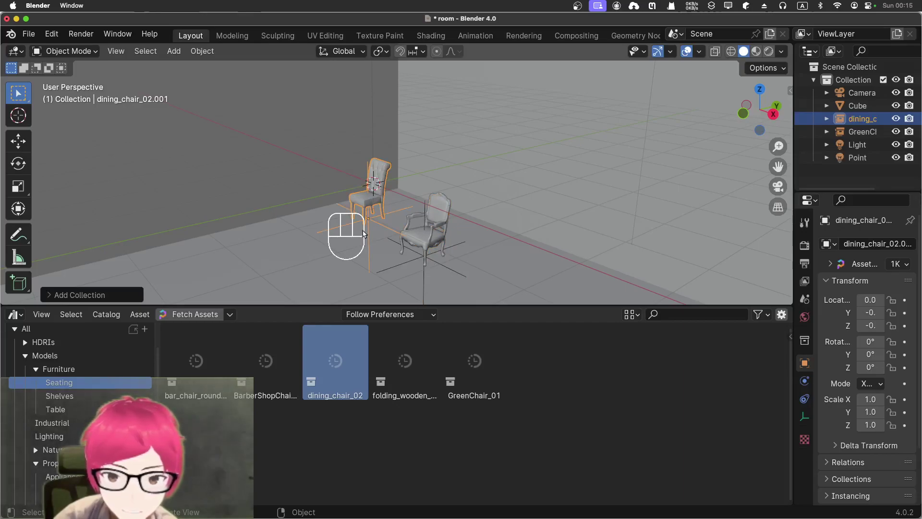
key("x")
left_click(363, 234)
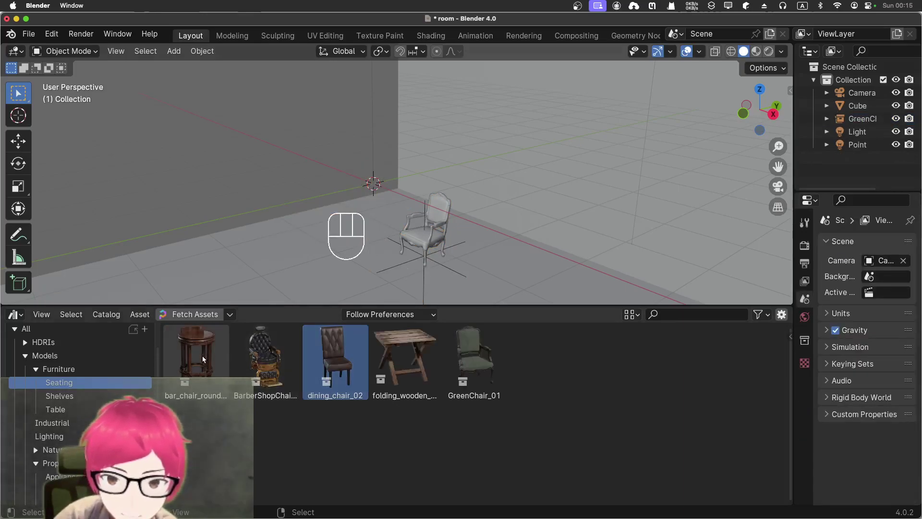
Place the GothicCommode model from the Shelves category in the room and show the Table category's assets
left_click(79, 399)
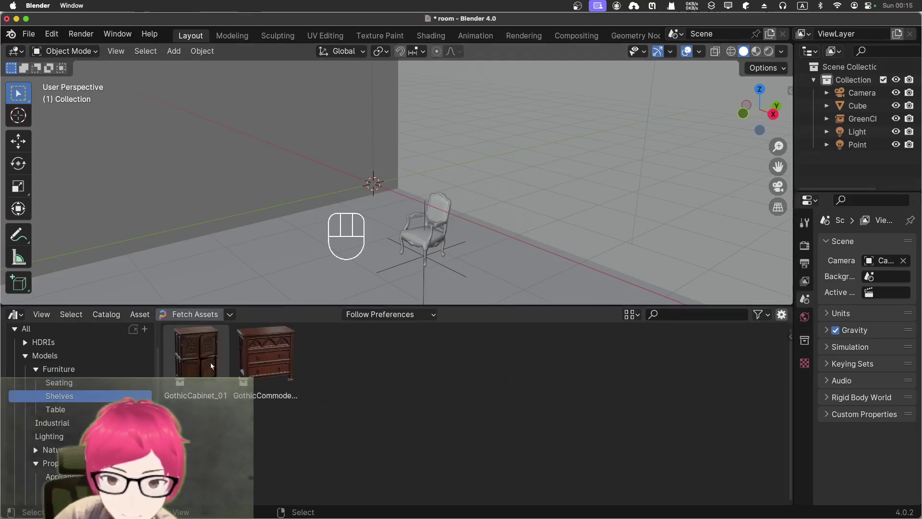
left_click_drag(253, 363, 297, 208)
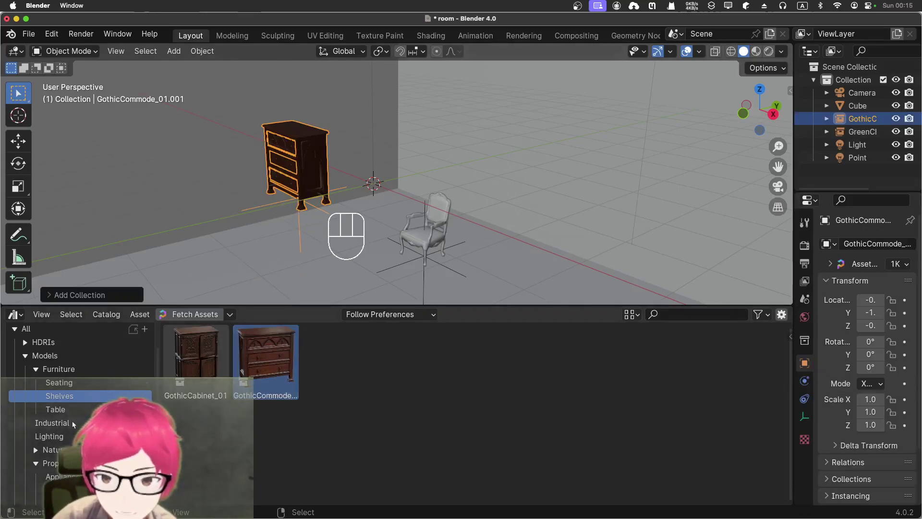
left_click(56, 409)
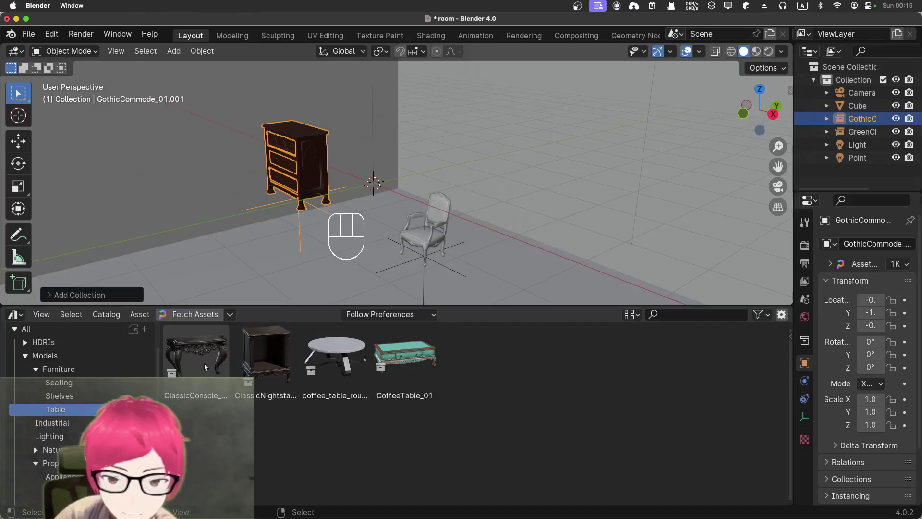
left_click_drag(204, 363, 255, 278)
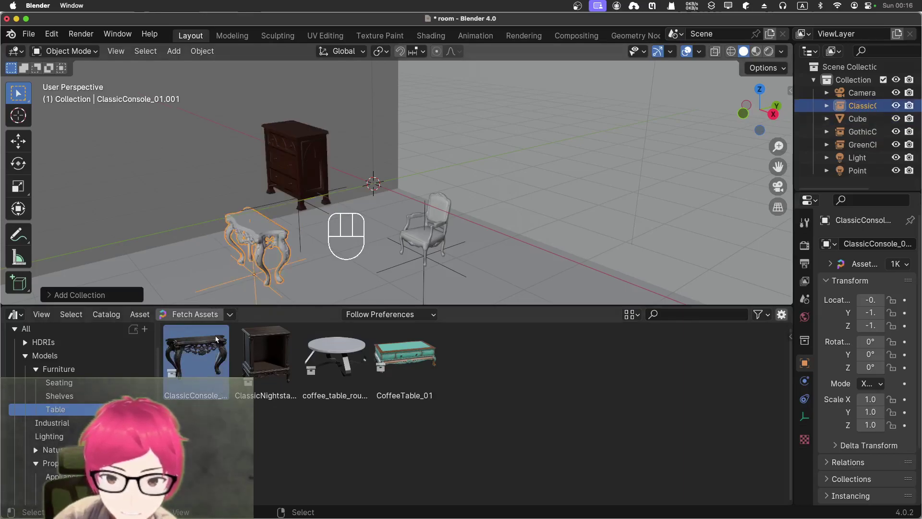
key("super+z")
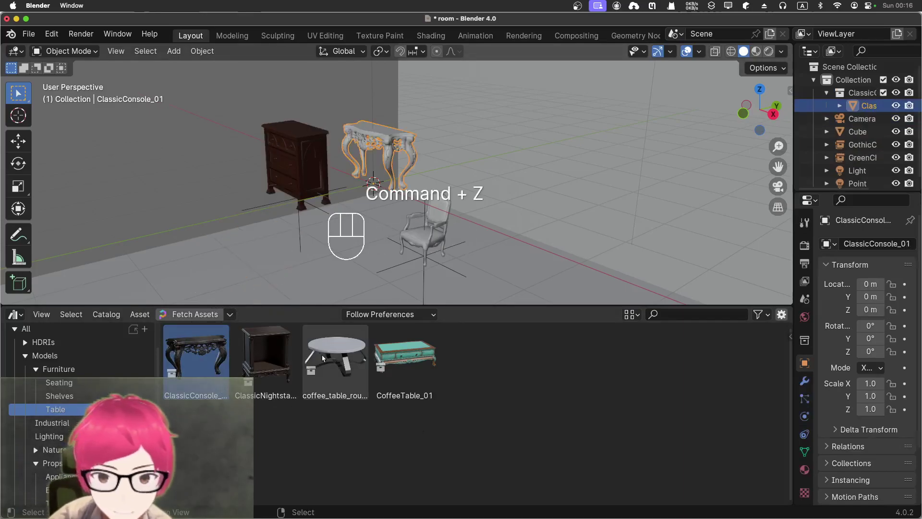
key("super+z")
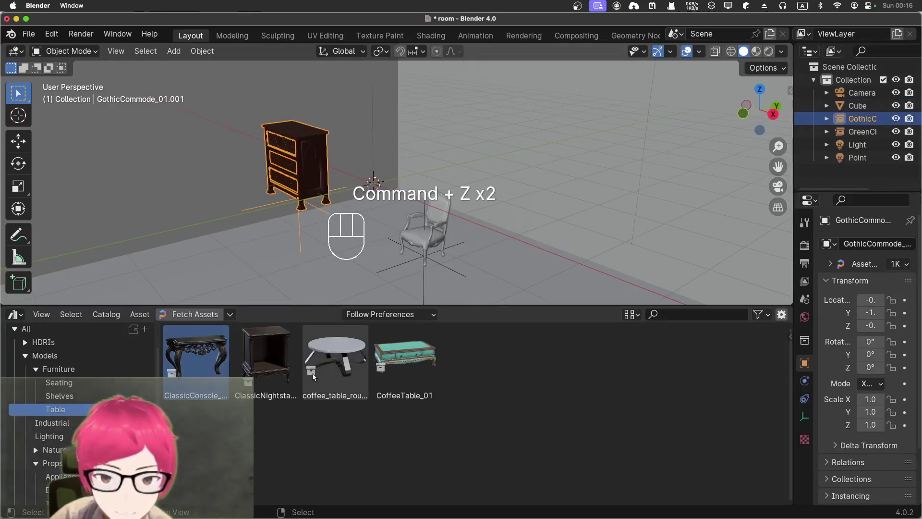
Place the CoffeeTable_01 model in front of the commode and inspect the furniture in rendered shading
left_click_drag(405, 357, 312, 278)
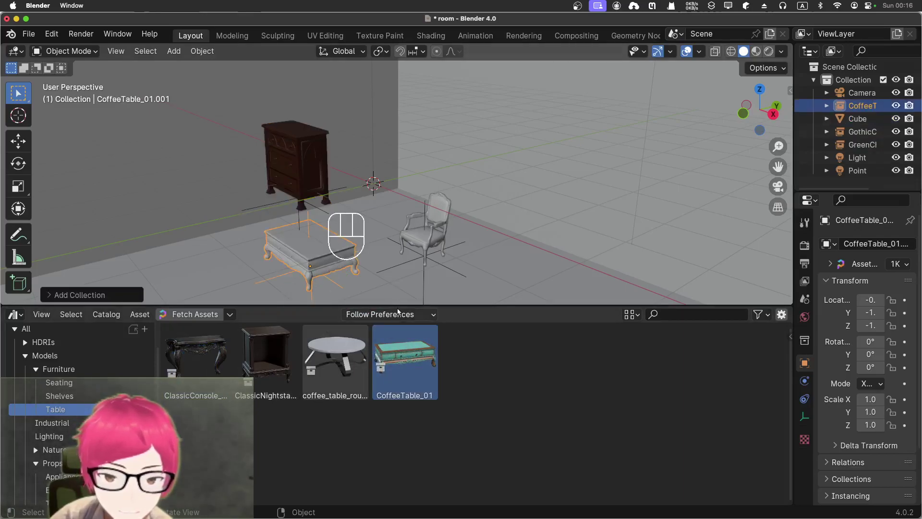
left_click(769, 52)
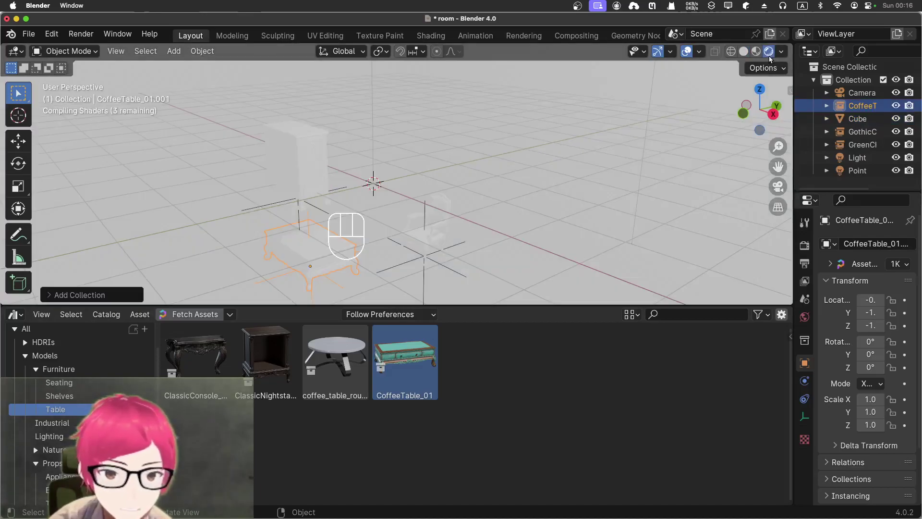
middle_click_drag(340, 171, 284, 206)
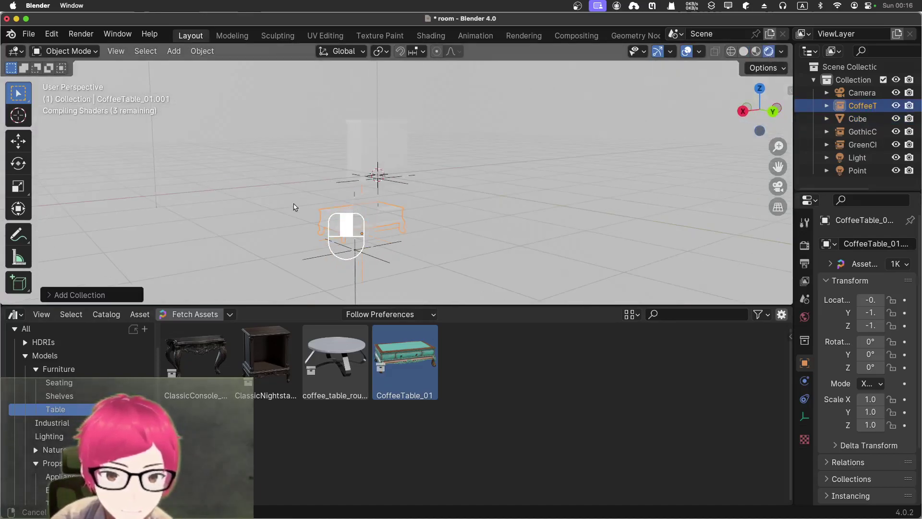
middle_click_drag(403, 222, 433, 213)
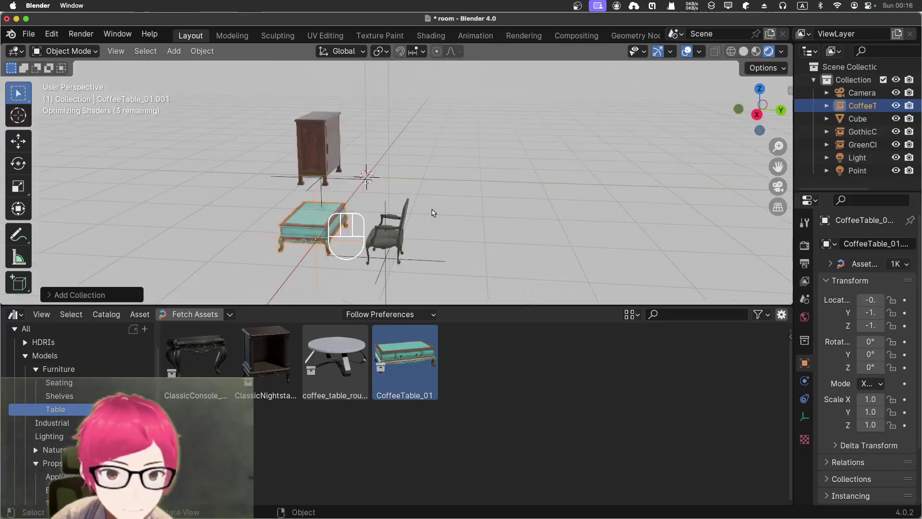
middle_click_drag(211, 212, 289, 210)
scroll(289, 210, "up", 4)
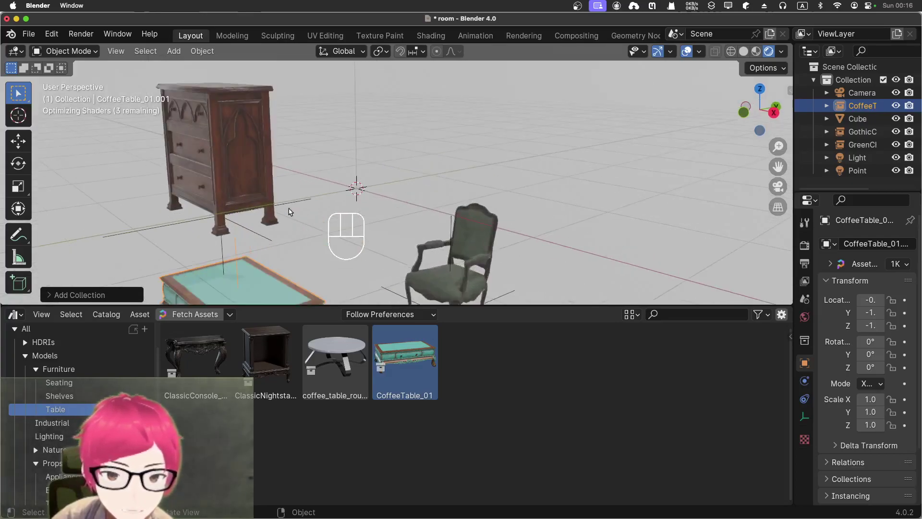
scroll(290, 211, "down", 2)
scroll(322, 218, "down", 3)
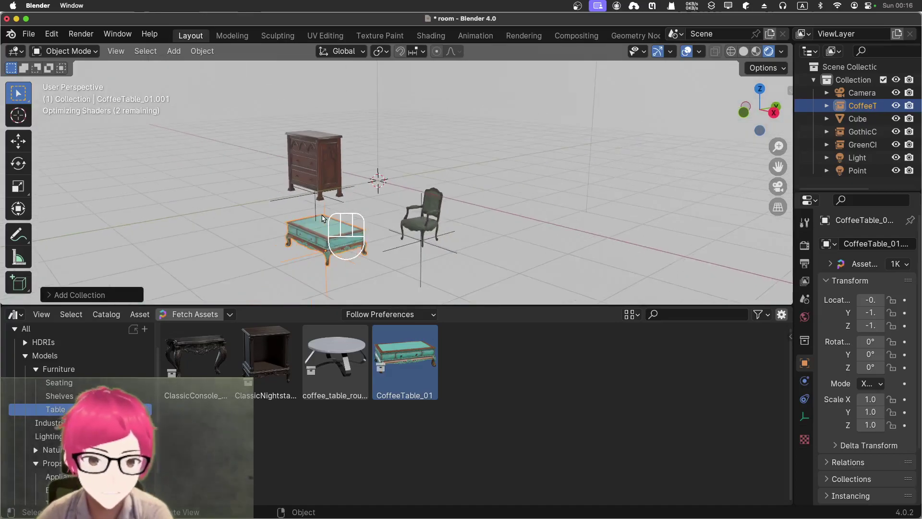
In front wireframe view, raise the room cube along Z to about 6.0 m so its floor meets the grid origin
key("KP_1")
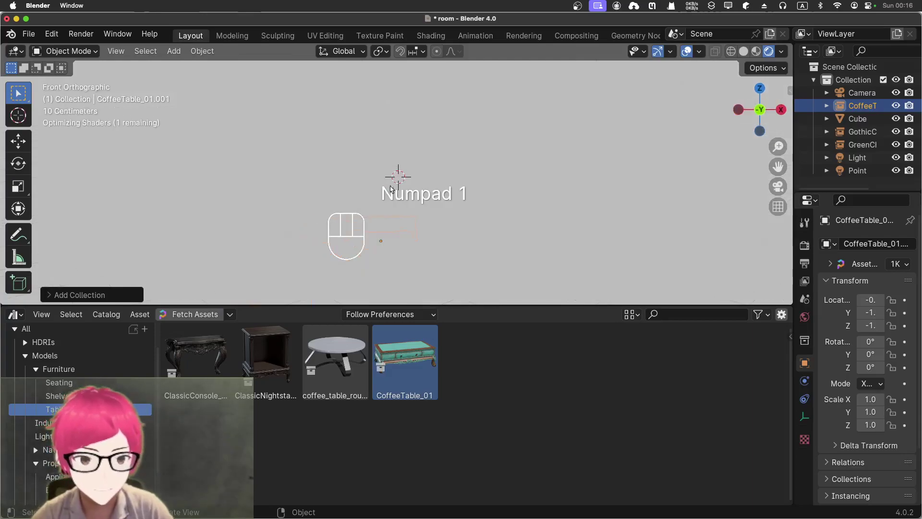
left_click(730, 52)
scroll(333, 230, "down", 6)
scroll(333, 230, "up", 4)
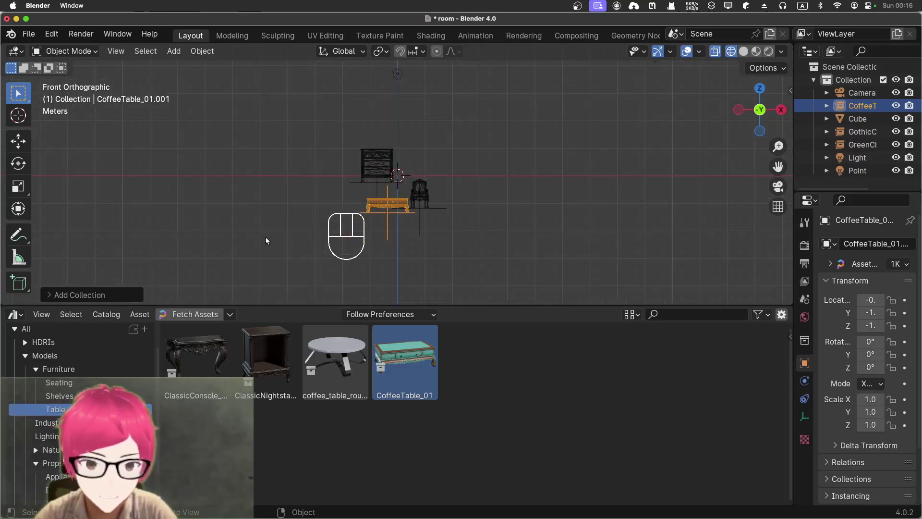
scroll(267, 235, "down", 4)
left_click(206, 206)
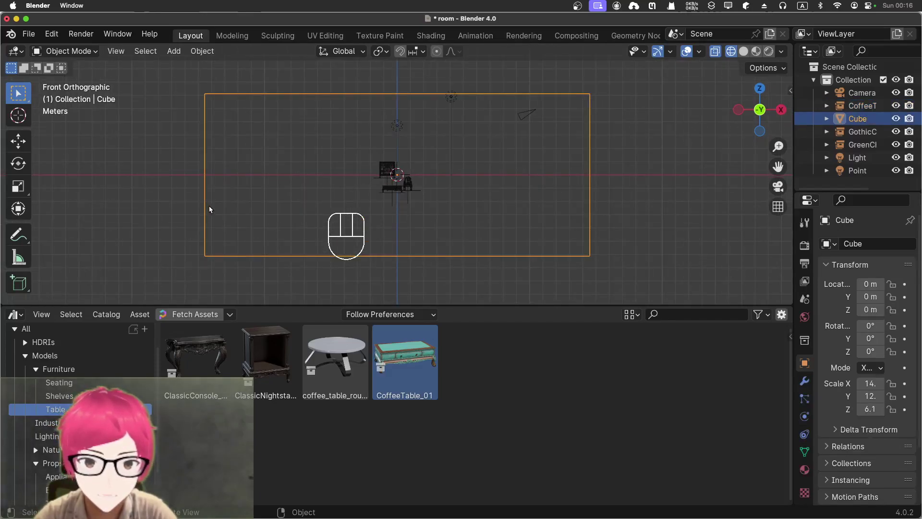
key("g")
key("z")
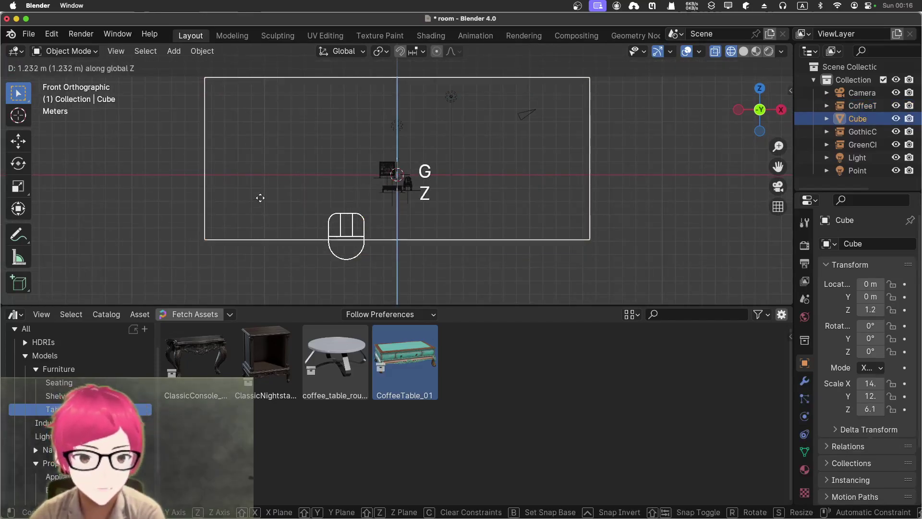
left_click(259, 140)
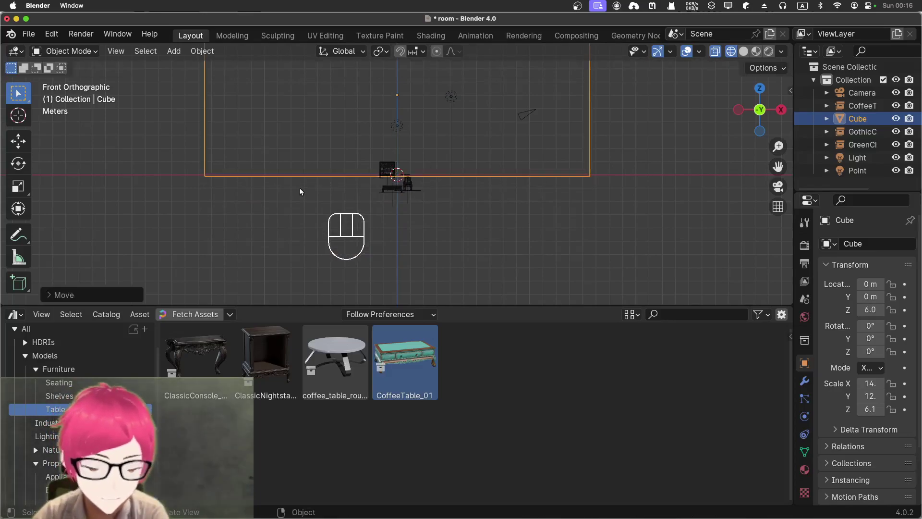
In the right orthographic view, set the Gothic commode's Z location to 0 m
key("KP_1")
key("KP_3")
scroll(363, 202, "up", 5)
scroll(352, 192, "down", 7)
scroll(323, 157, "up", 6)
left_click_drag(315, 133, 444, 241)
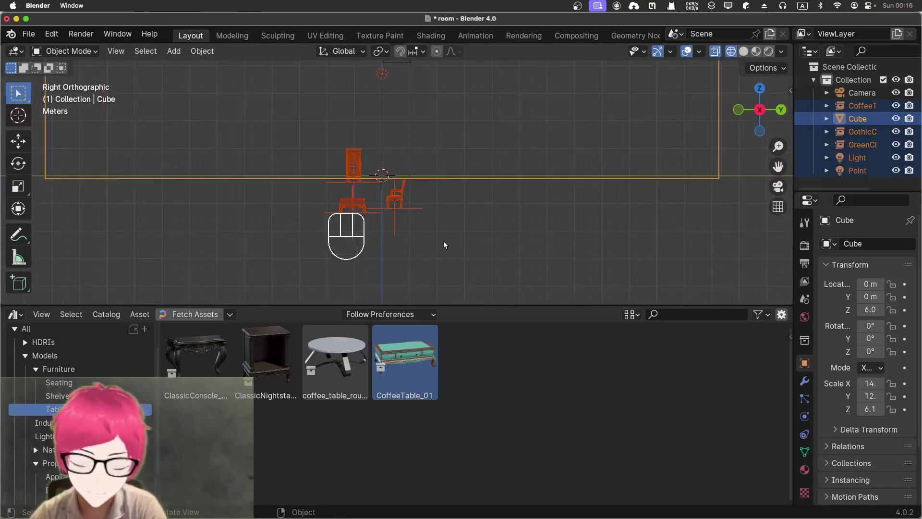
left_click(343, 139)
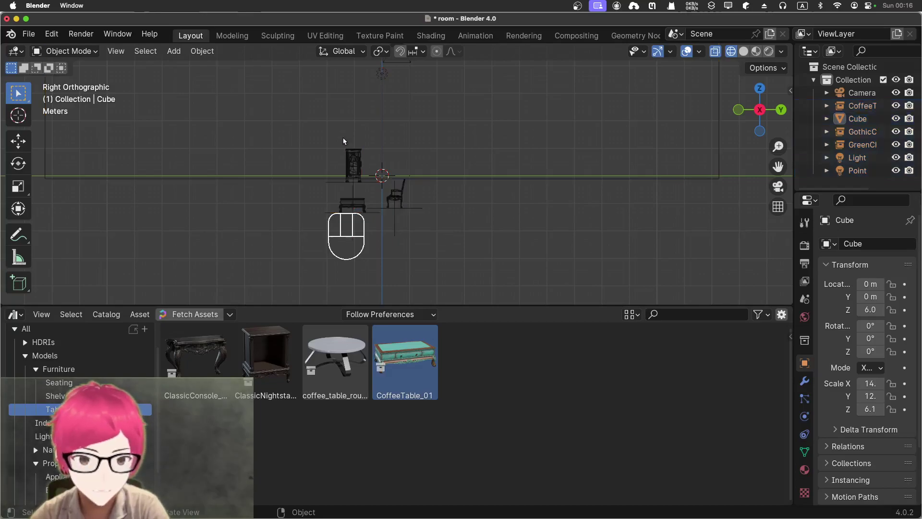
left_click(354, 179)
key("n")
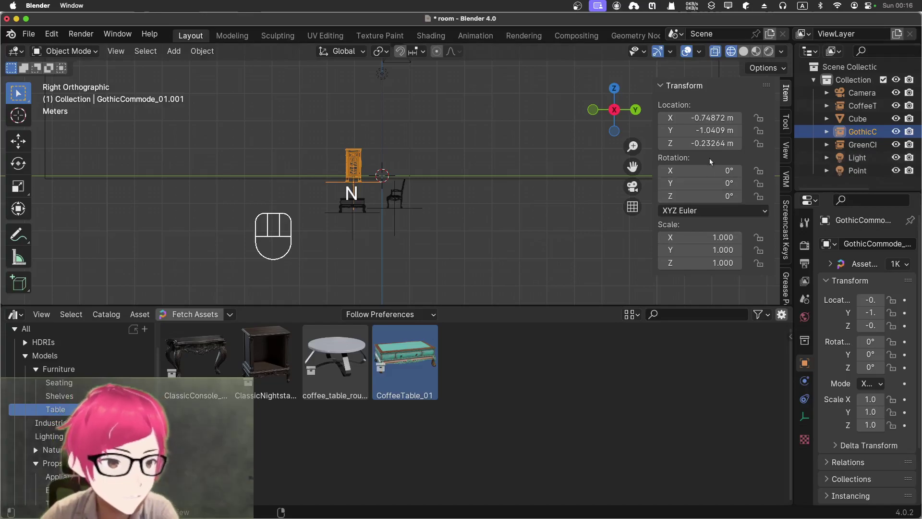
left_click(690, 143)
type("0")
key("Return")
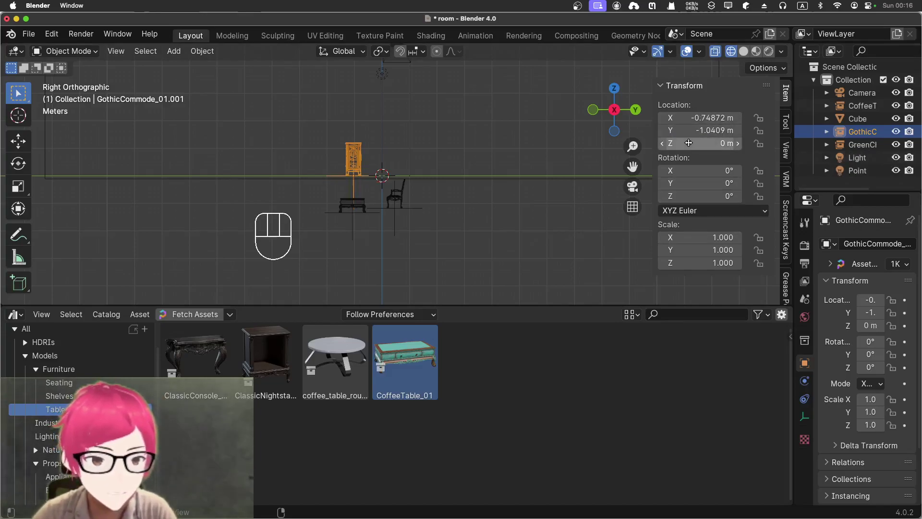
Set the green chair's Z location to 0 m so it stands at floor level
left_click(399, 195)
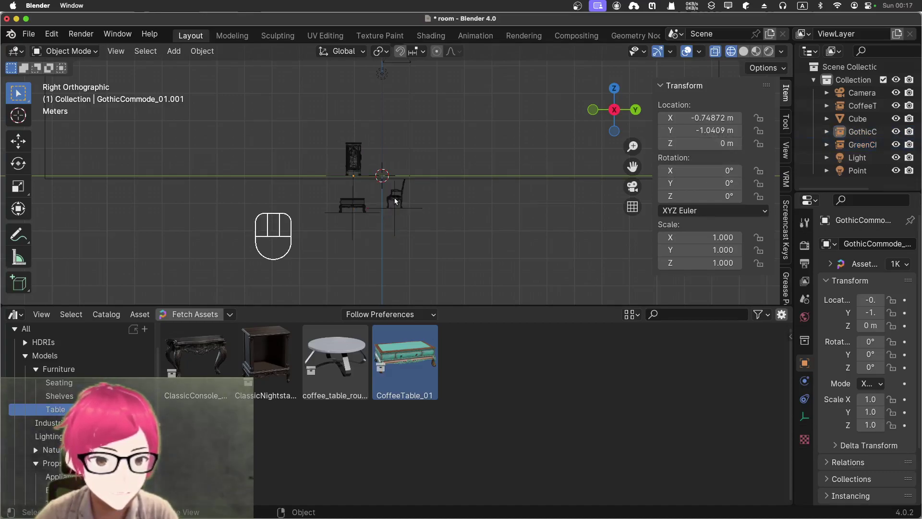
left_click(395, 197)
double_click(701, 143)
type("0")
key("Return")
Set the coffee table's Z location to 0 m to match the other furniture
left_click(353, 201)
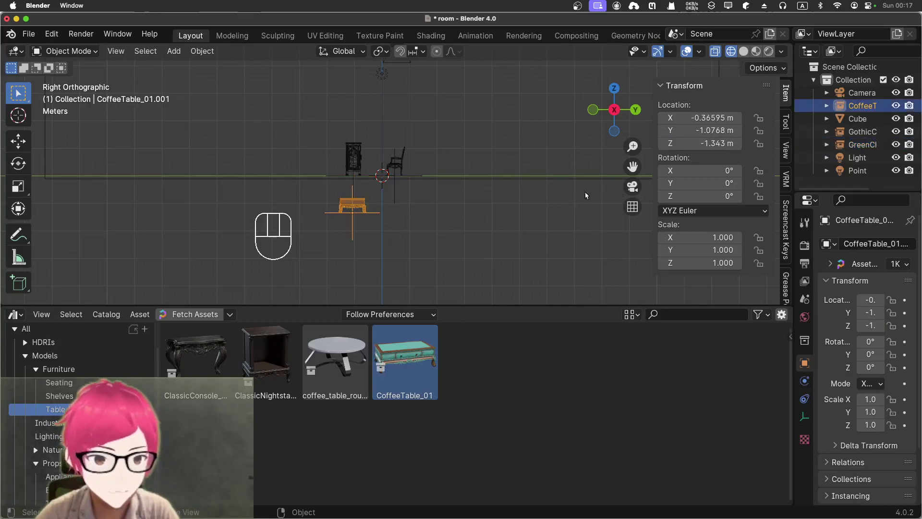
double_click(701, 143)
type("0")
key("Return")
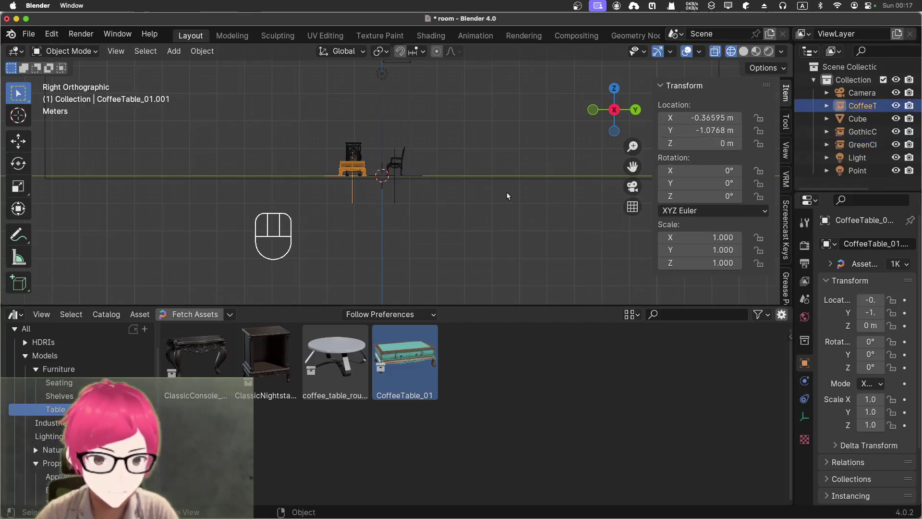
Switch the viewport to rendered shading, view the furniture in perspective, and hide the transform sidebar
scroll(407, 128, "up", 5)
middle_click_drag(442, 121, 446, 220, "shift")
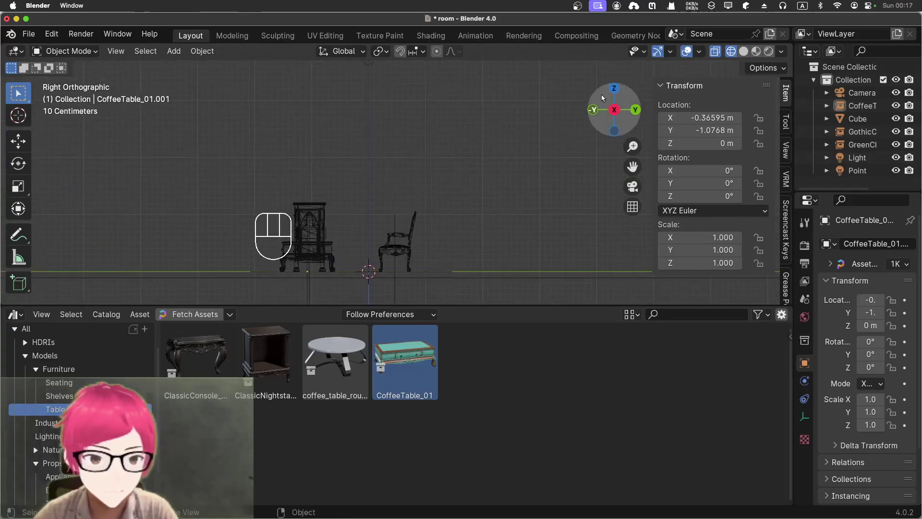
left_click(765, 53)
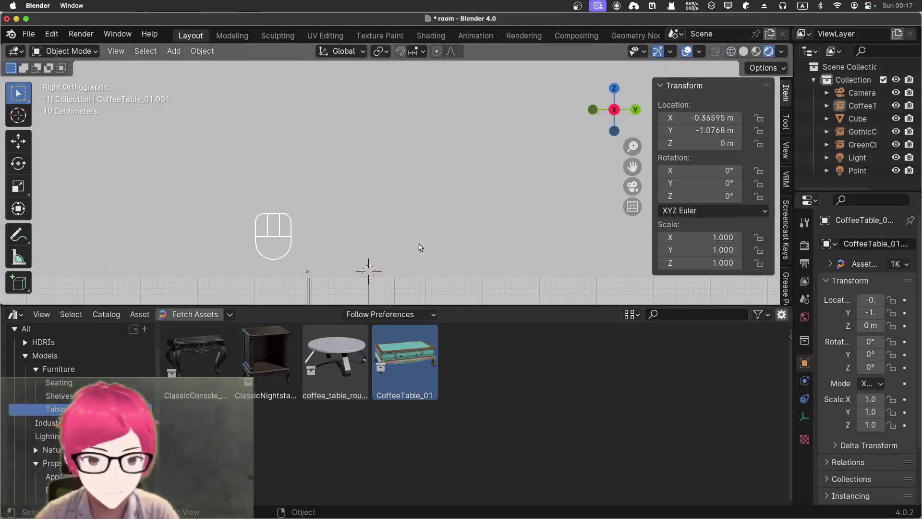
middle_click_drag(421, 246, 302, 272)
scroll(378, 267, "up", 2)
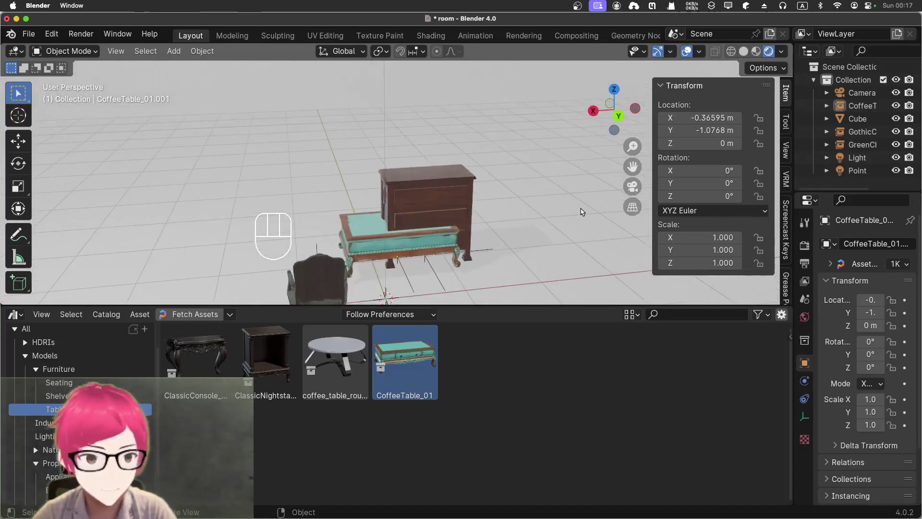
key("n")
Move the Gothic commode along X to about 1.7 m, beside the coffee table
left_click(420, 211)
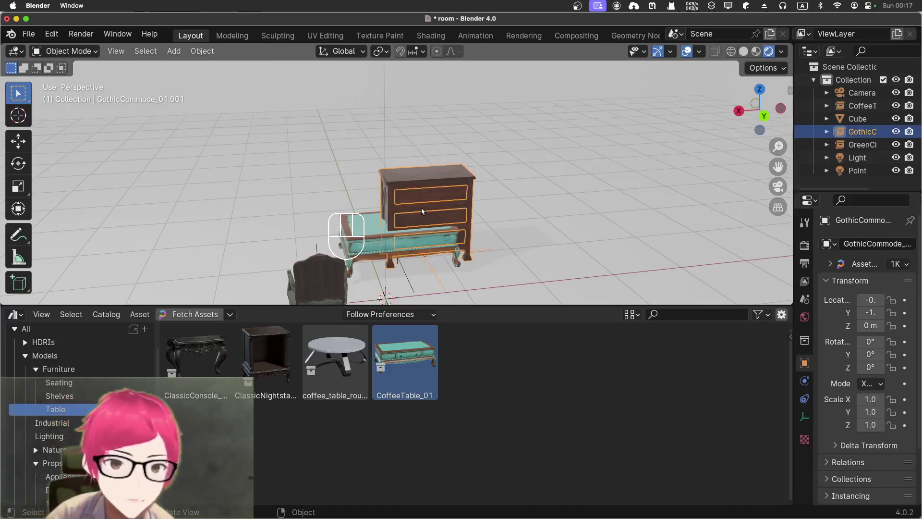
key("g")
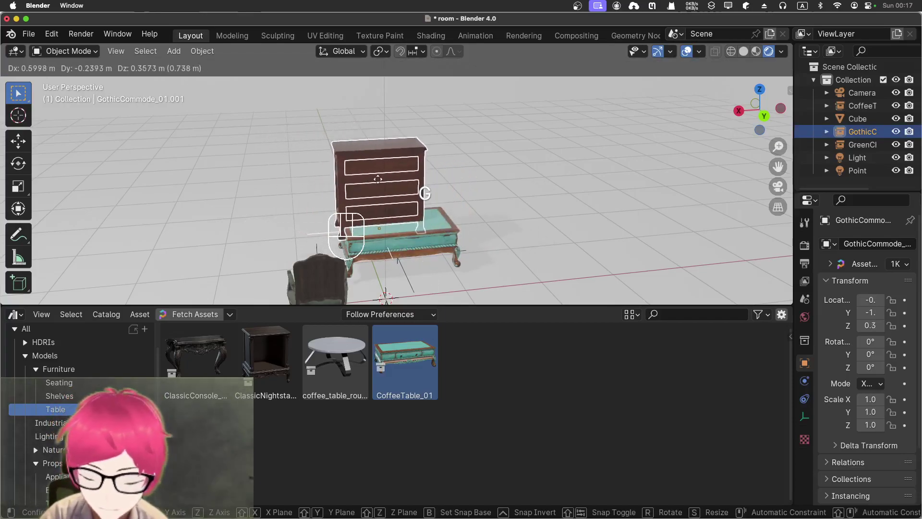
key("z")
key("x")
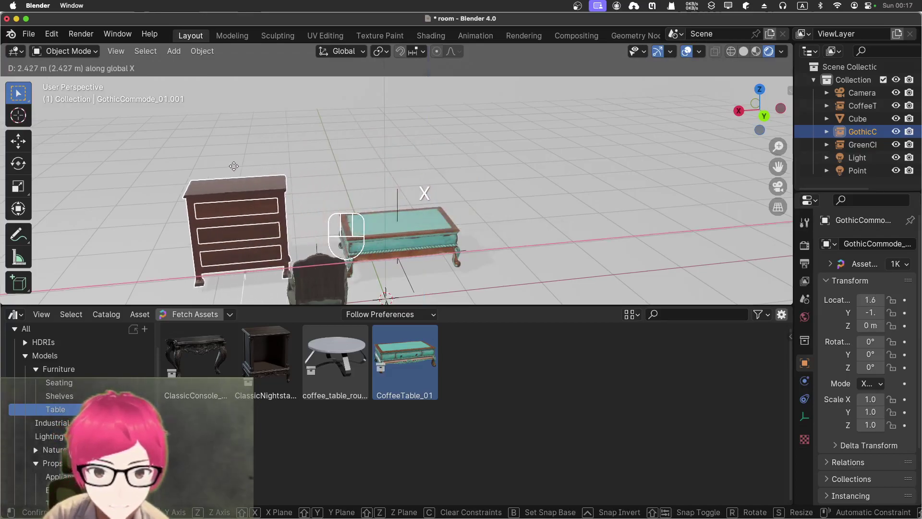
left_click(257, 192)
scroll(256, 192, "down", 2)
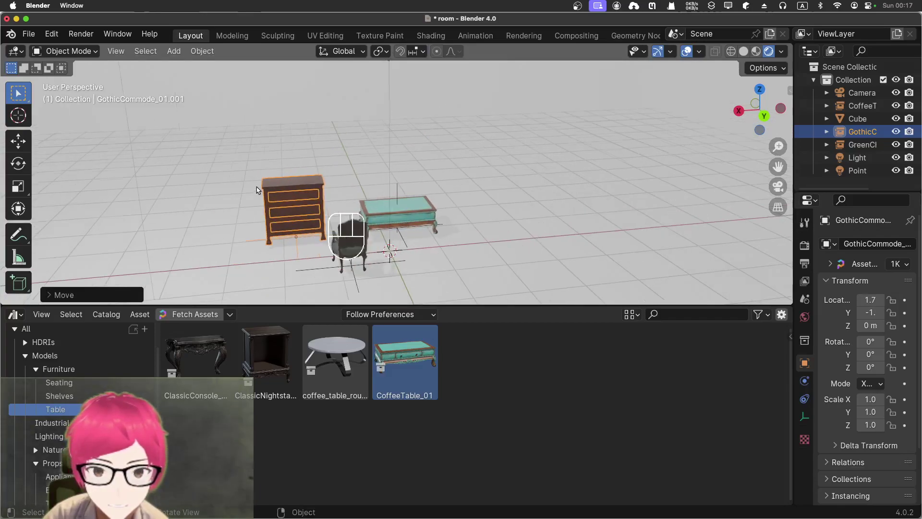
middle_click_drag(473, 261, 317, 248)
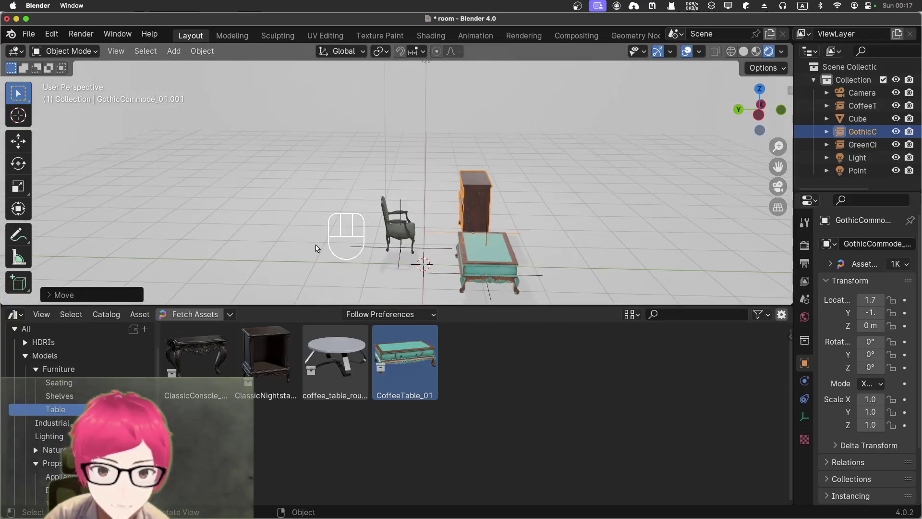
Scale the room cube down along the X axis to an X scale of about 12
scroll(317, 245, "down", 8)
scroll(319, 244, "up", 5)
scroll(319, 242, "up", 6)
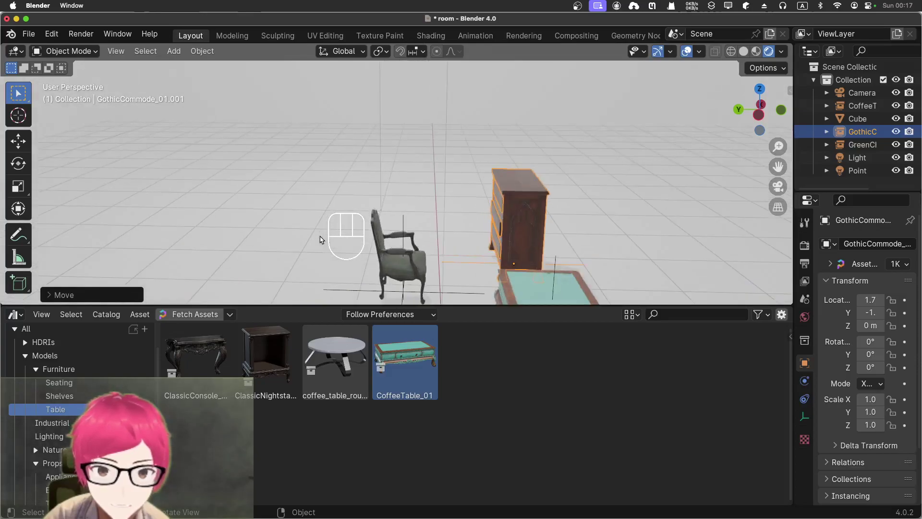
left_click(333, 182)
scroll(347, 192, "down", 3)
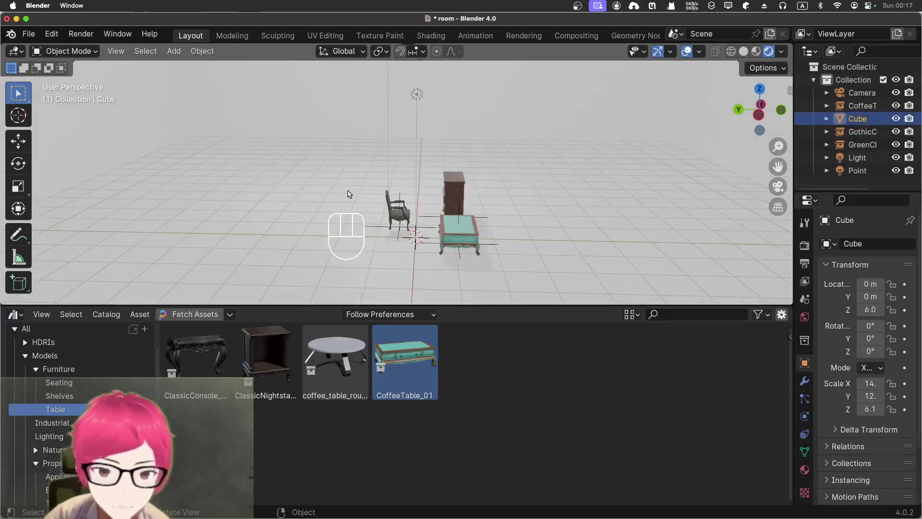
scroll(379, 192, "up", 1)
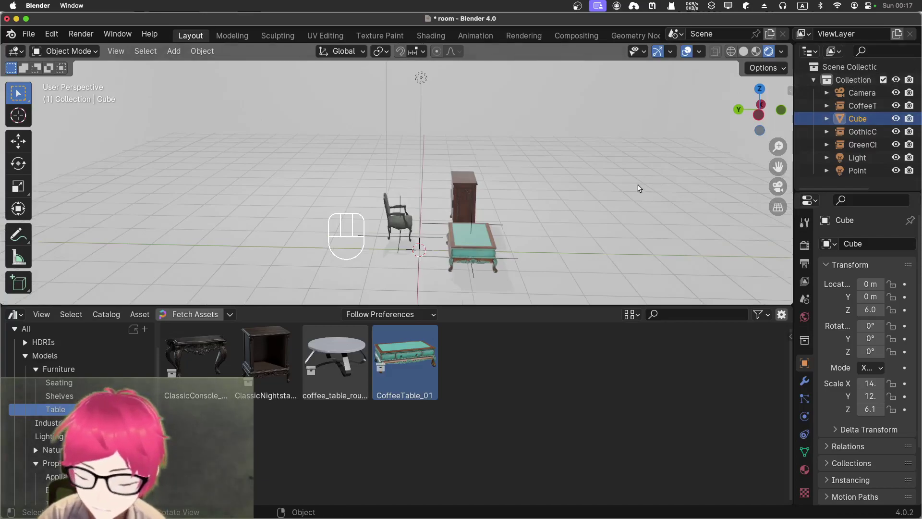
key("s")
key("x")
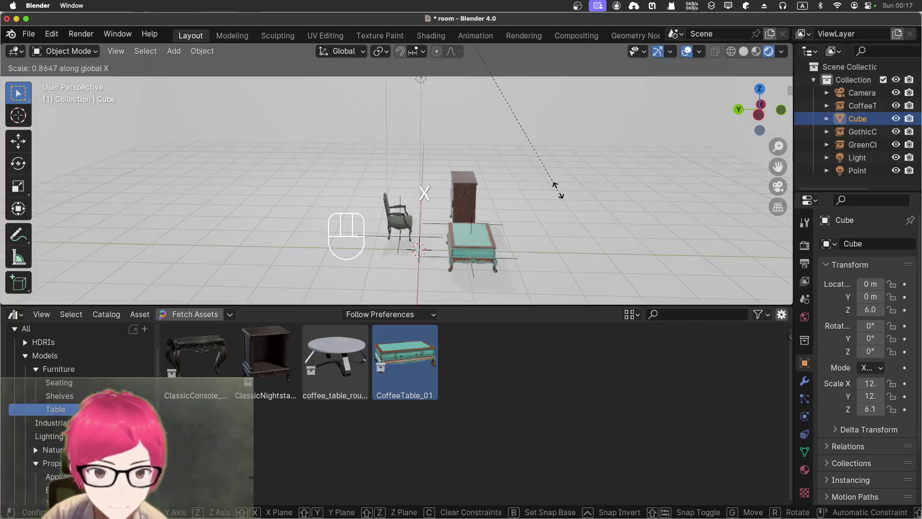
left_click(540, 188)
scroll(510, 193, "up", 2)
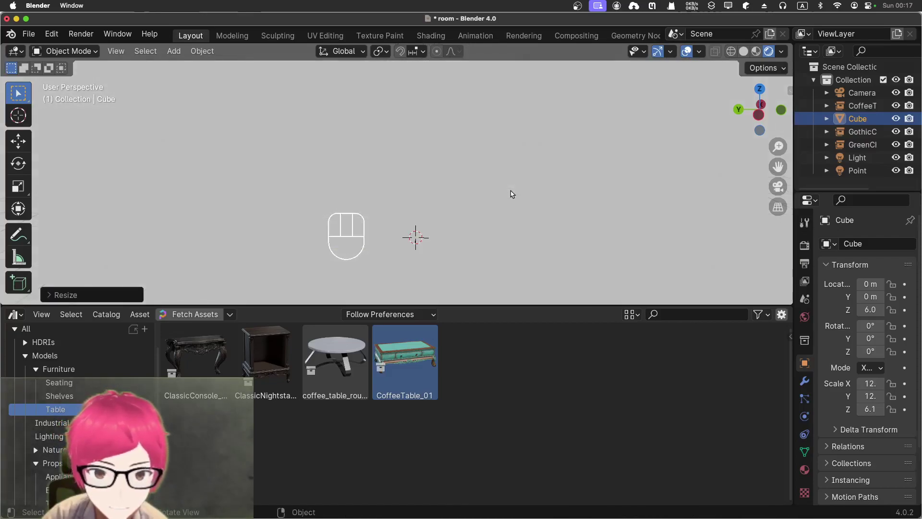
Shrink the room cube further along X to bring the far wall closer to the furniture
key("shift+grave")
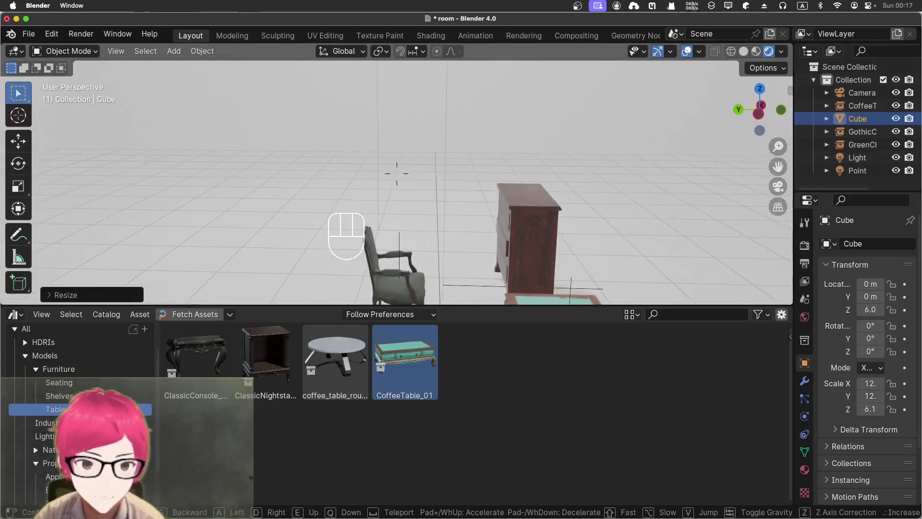
left_click(497, 202)
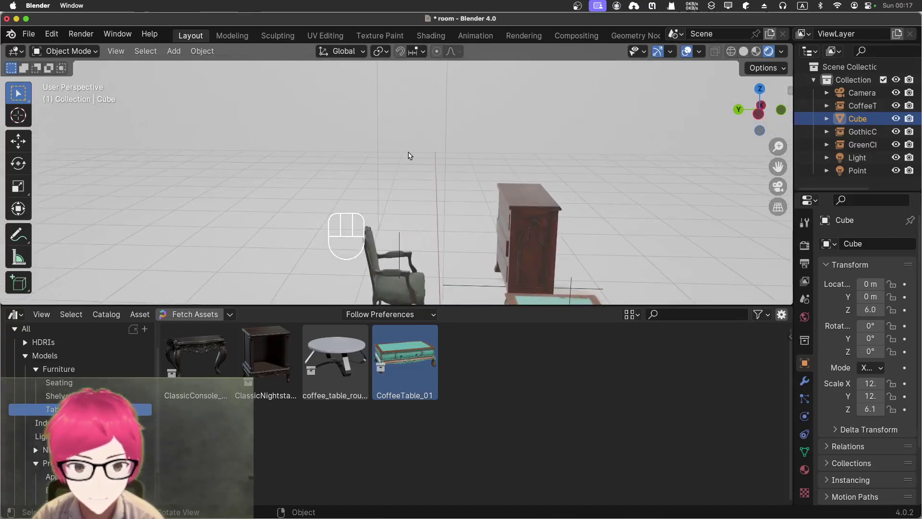
key("s")
key("x")
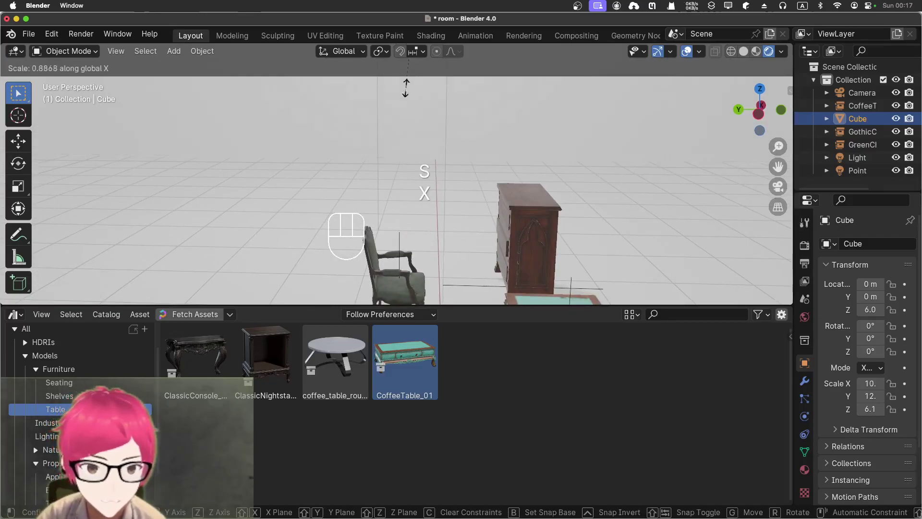
left_click(414, 200)
Move the Gothic commode along X to about 5.6 m, toward the far wall
left_click(513, 254)
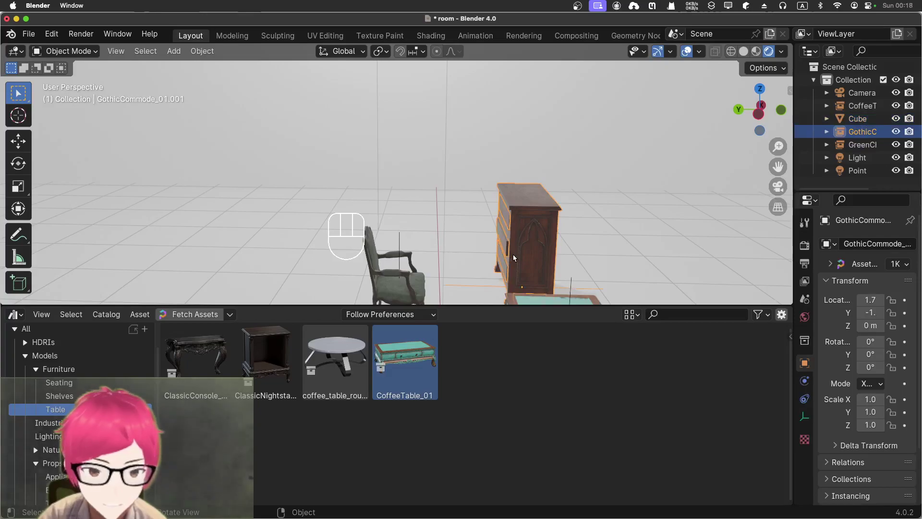
key("g")
key("x")
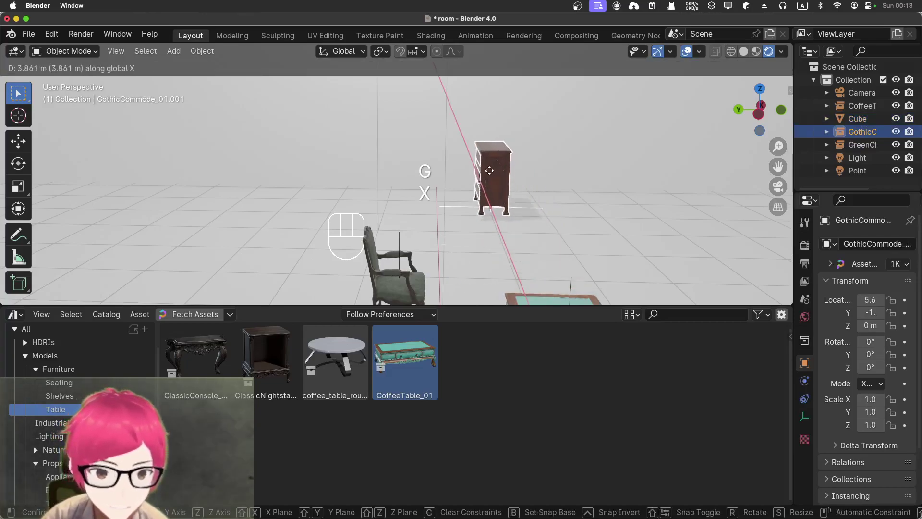
left_click(488, 171)
key("r")
key("KP_9")
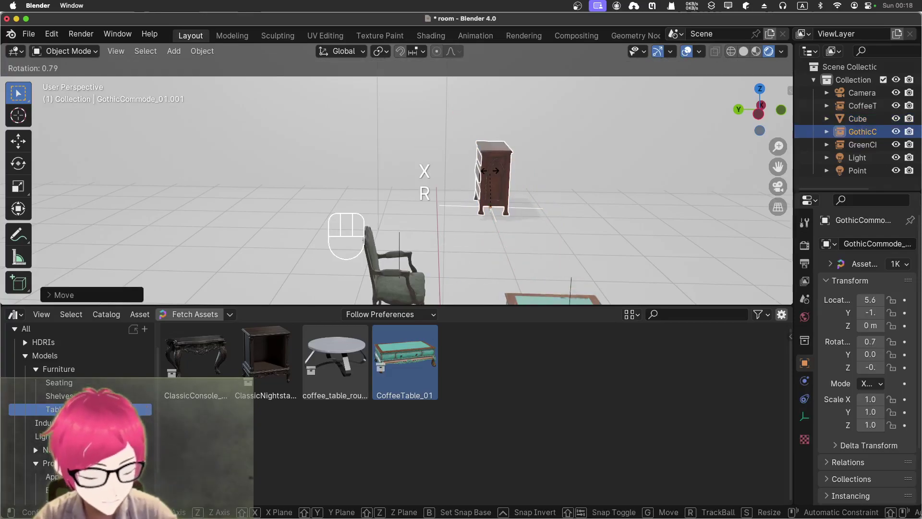
key("KP_0")
key("super+z")
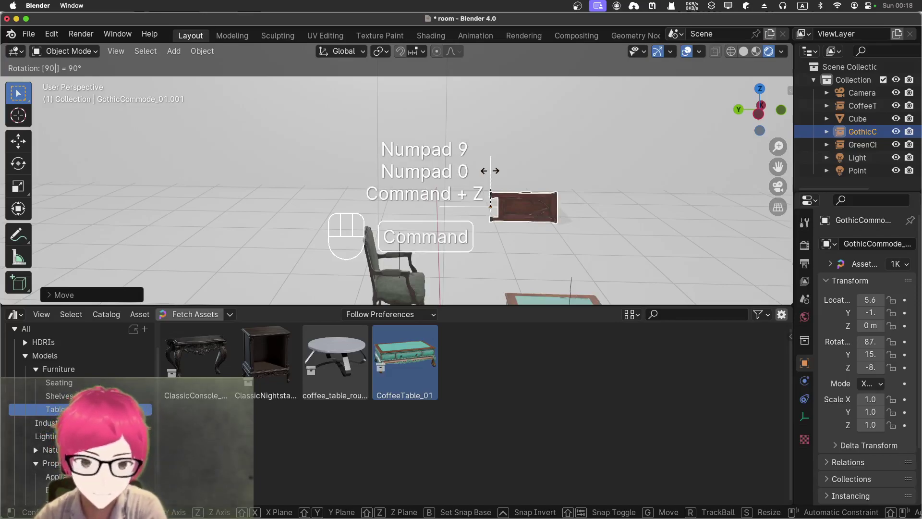
key("BackSpace")
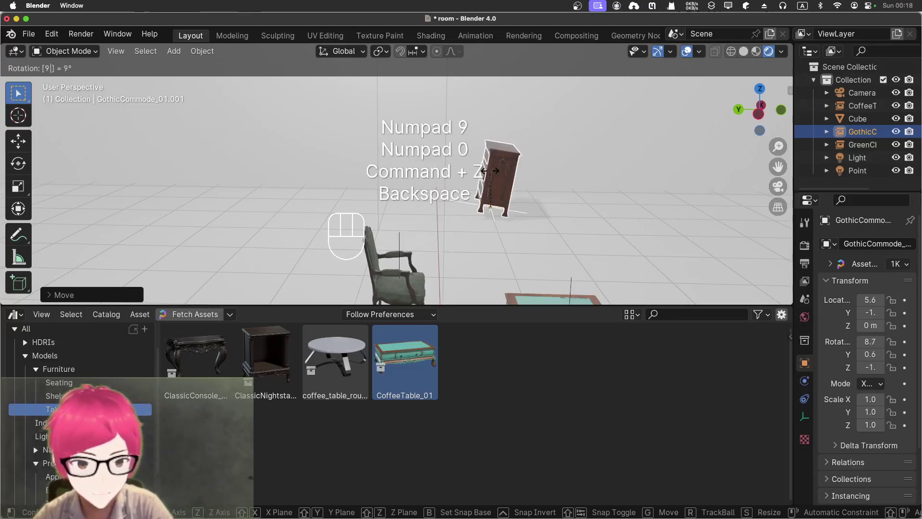
right_click(466, 190)
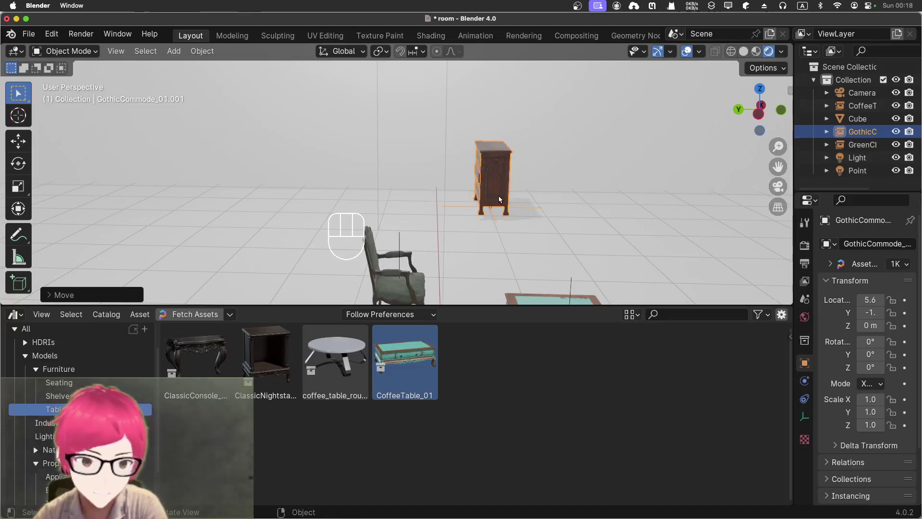
Rotate the Gothic commode 90° about the Z axis so its drawers face into the room
key("r")
key("z")
key("KP_9")
key("KP_0")
key("Return")
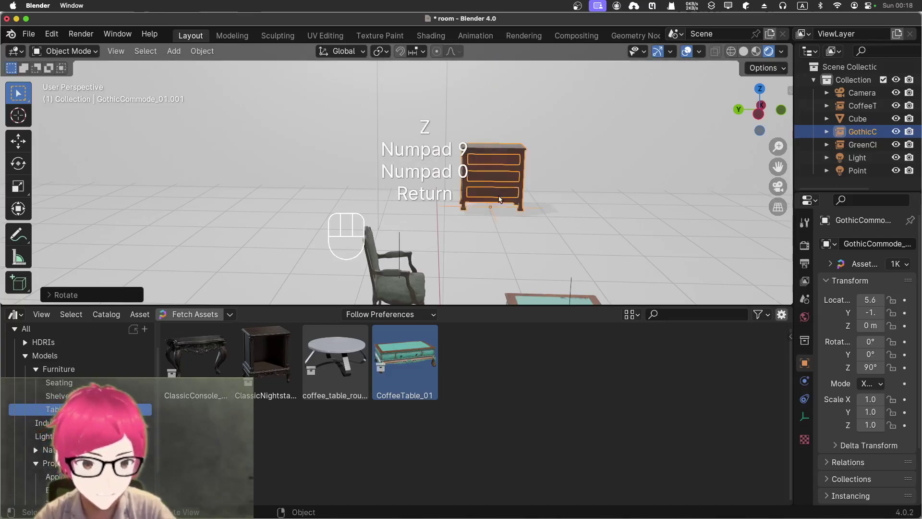
Move the coffee table along X to about 1.3 m, closer to the commode
left_click(534, 301)
key("g")
key("x")
left_click(479, 235)
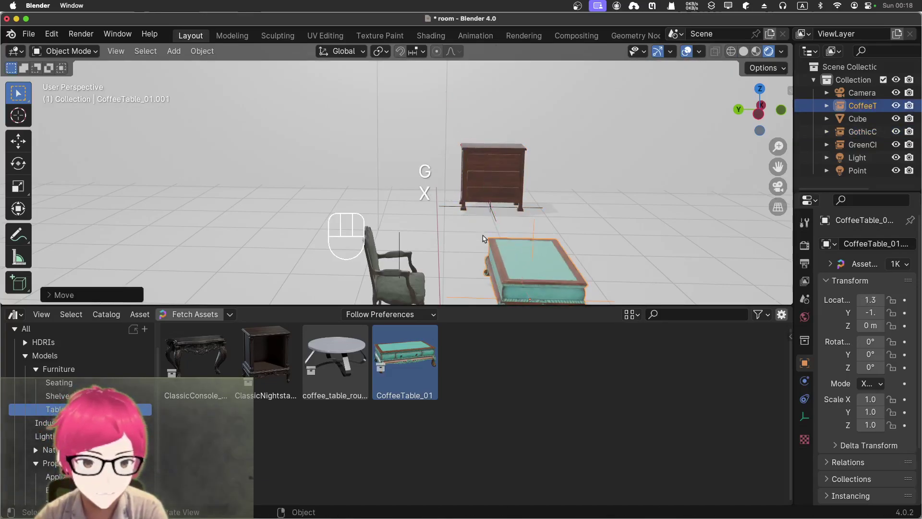
Move the green chair along X to about 0 m, in line with the scene's centre
middle_click_drag(619, 250, 493, 259)
scroll(493, 260, "down", 2)
scroll(494, 259, "up", 2)
middle_click_drag(398, 236, 603, 173, "shift")
scroll(411, 214, "down", 3)
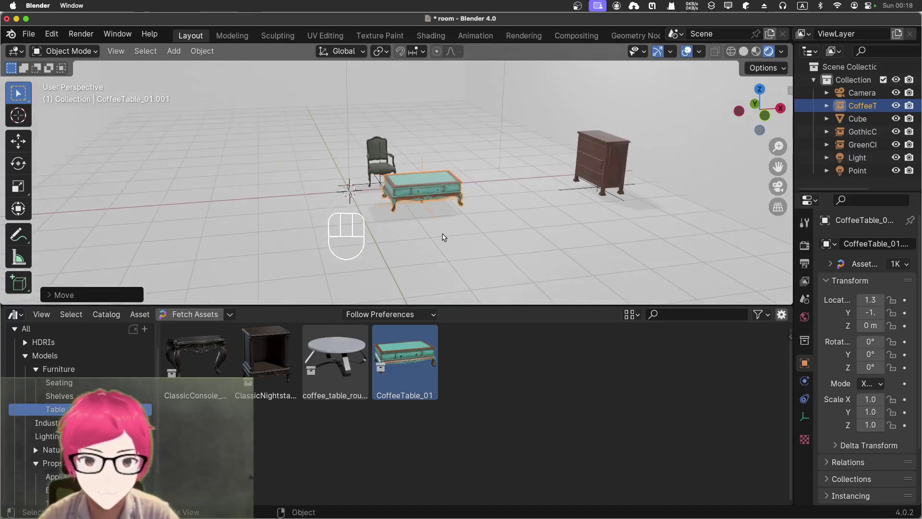
scroll(429, 244, "up", 2)
left_click(373, 157)
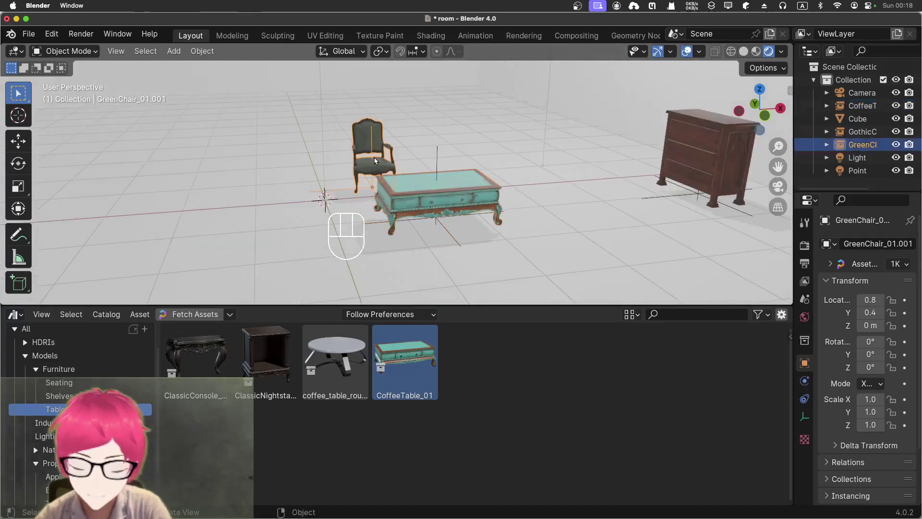
key("g")
key("x")
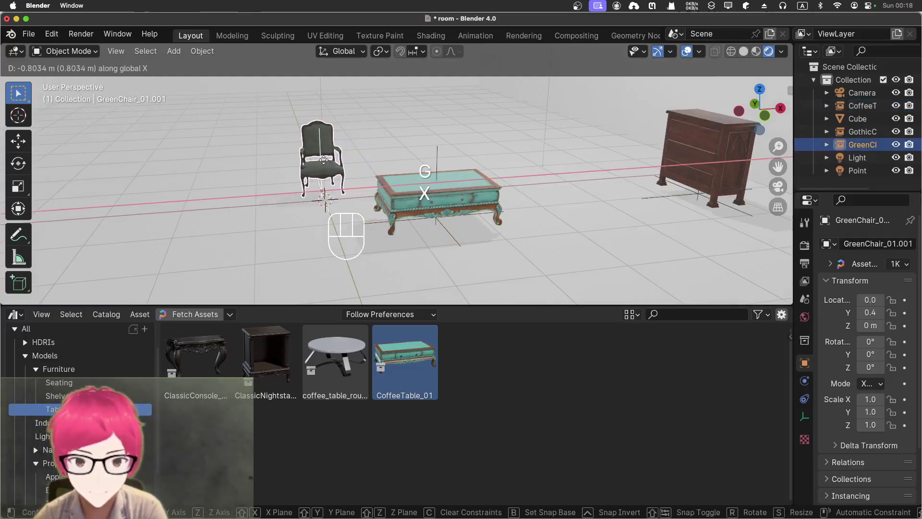
left_click(324, 160)
Move the green chair back along Y, away from the coffee table
key("g")
key("y")
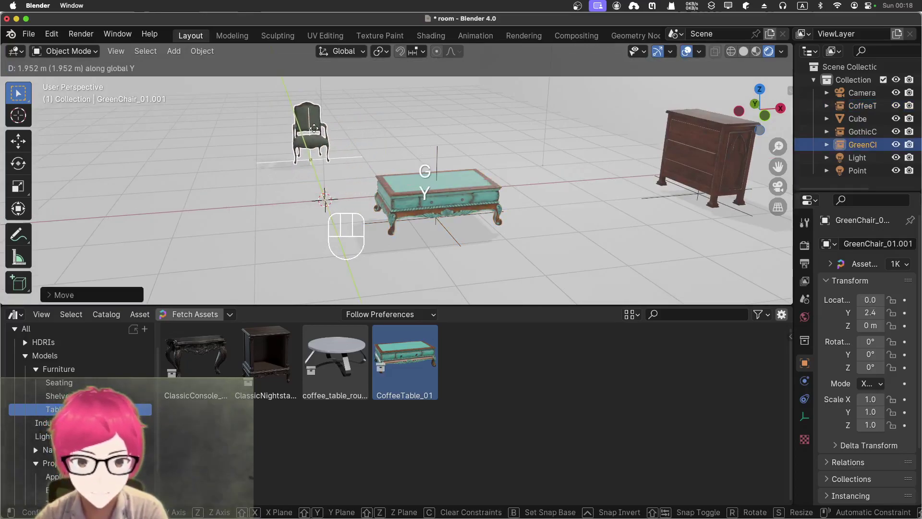
left_click(409, 185)
Move the coffee table along X to about 0 m so it stands in front of the green chair
left_click(410, 186)
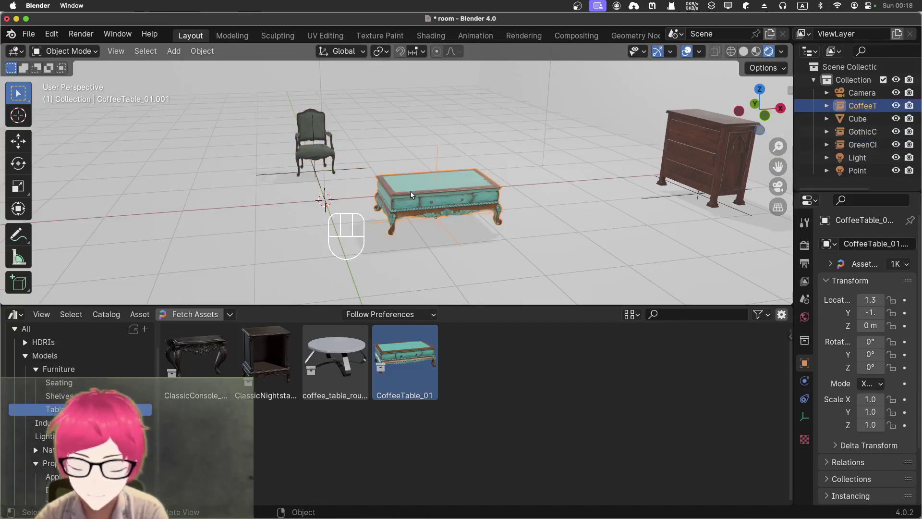
key("g")
key("x")
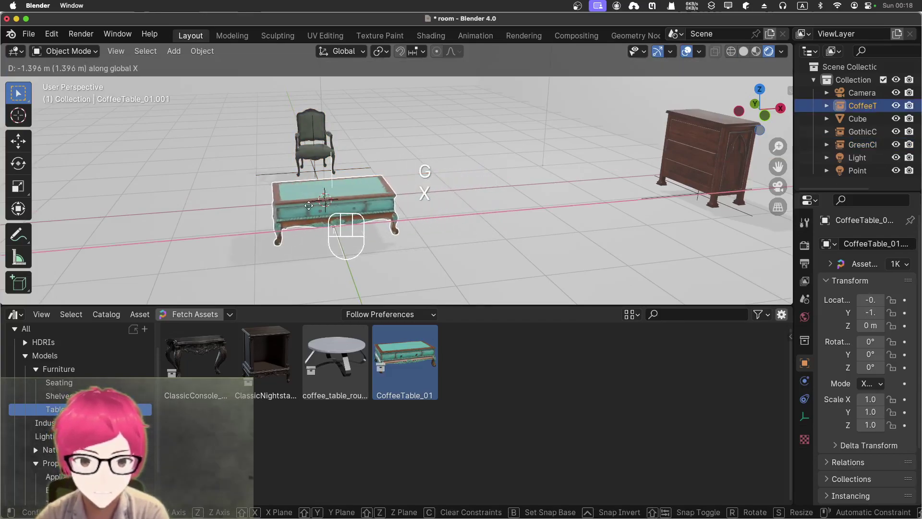
left_click(313, 209)
Deselect the room cube and enlarge the 3D viewport by shrinking the asset browser
left_click(452, 215)
left_click(679, 184)
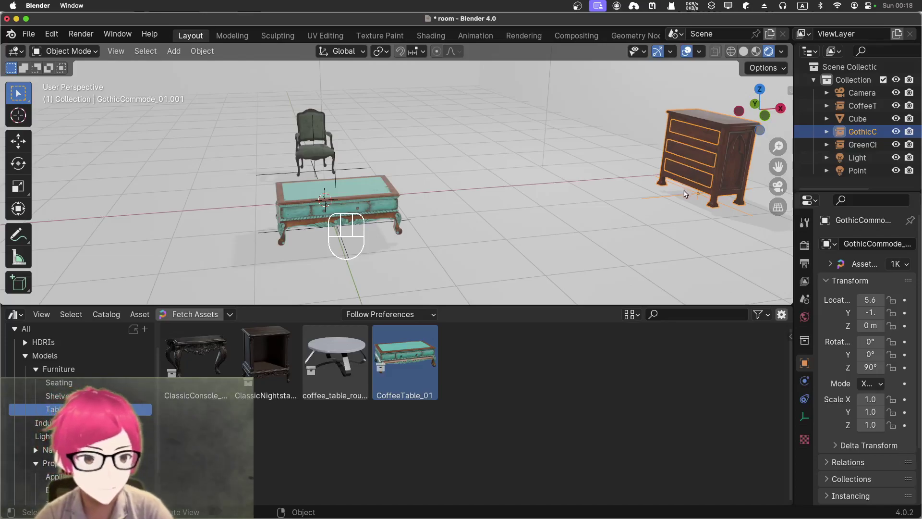
left_click(490, 220)
scroll(442, 166, "up", 4)
scroll(460, 209, "down", 3)
middle_click_drag(462, 210, 553, 244, "shift")
middle_click_drag(570, 212, 546, 191)
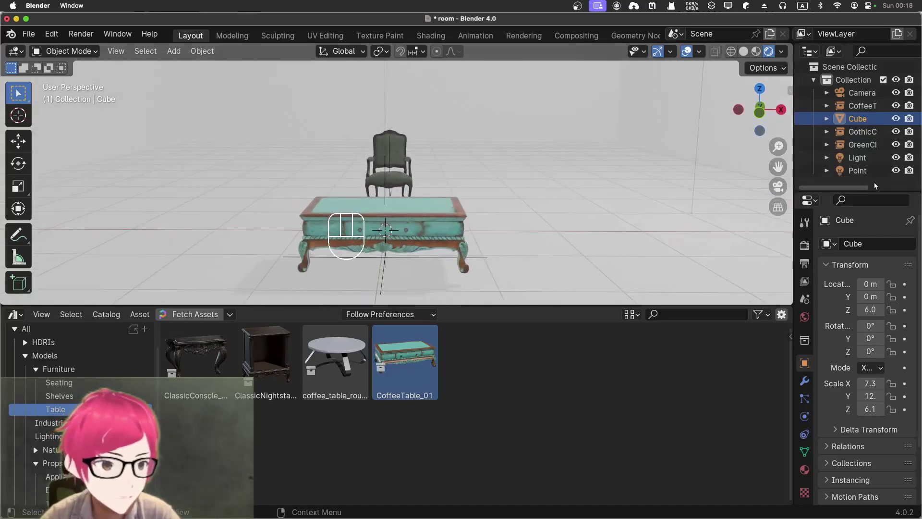
left_click(821, 188)
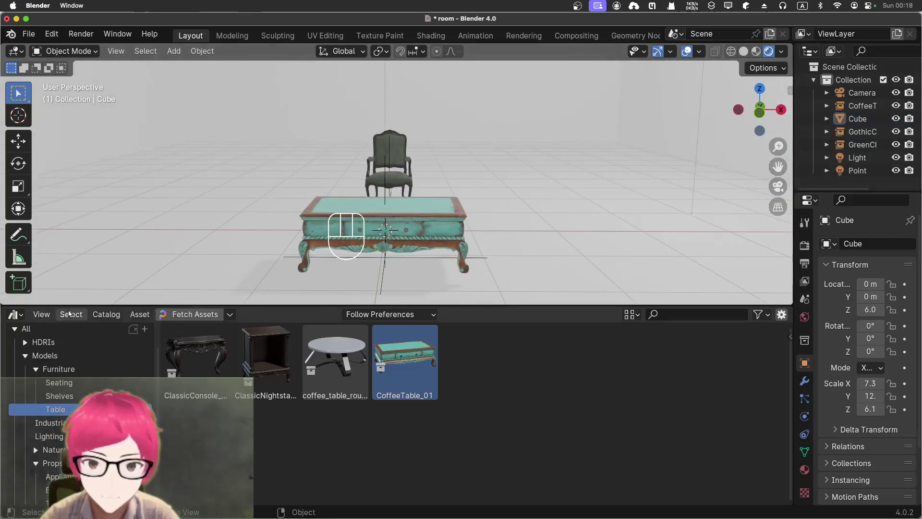
left_click_drag(71, 304, 37, 475)
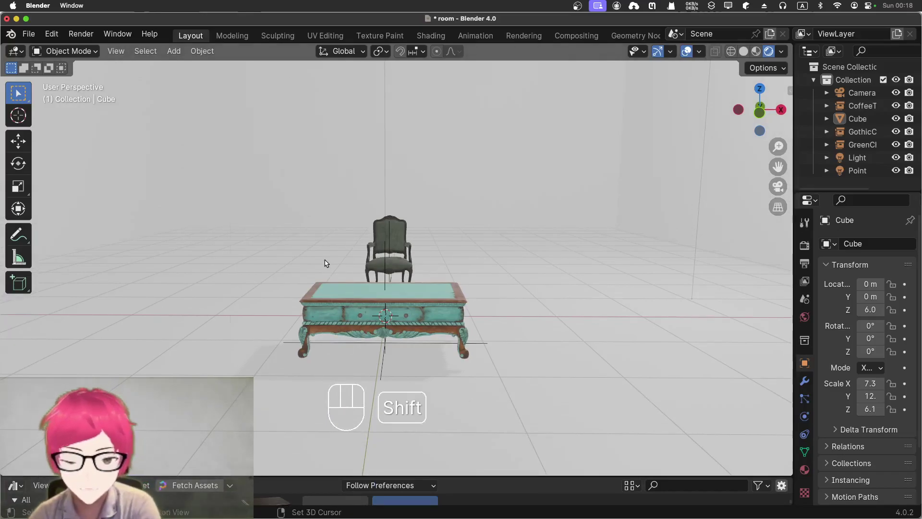
Add a Grease Pencil Scene Line Art object to the scene
key("shift+a")
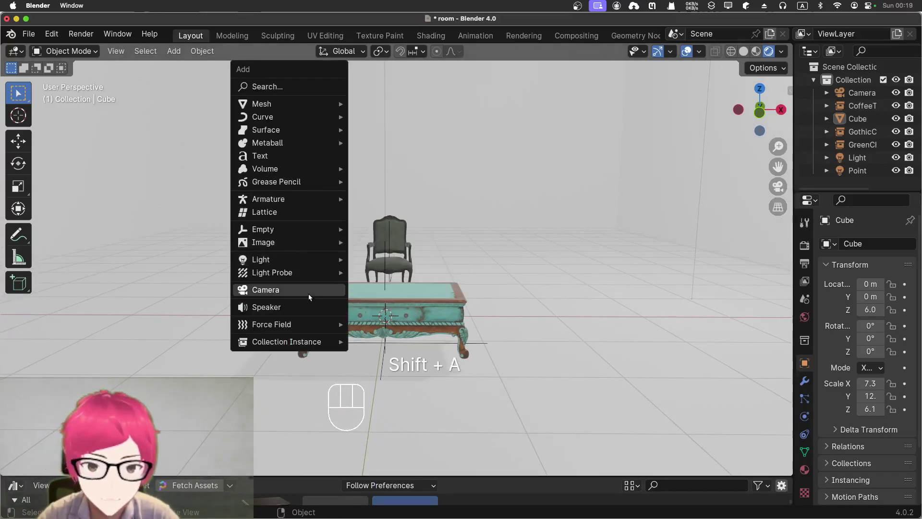
mouse_move(309, 187)
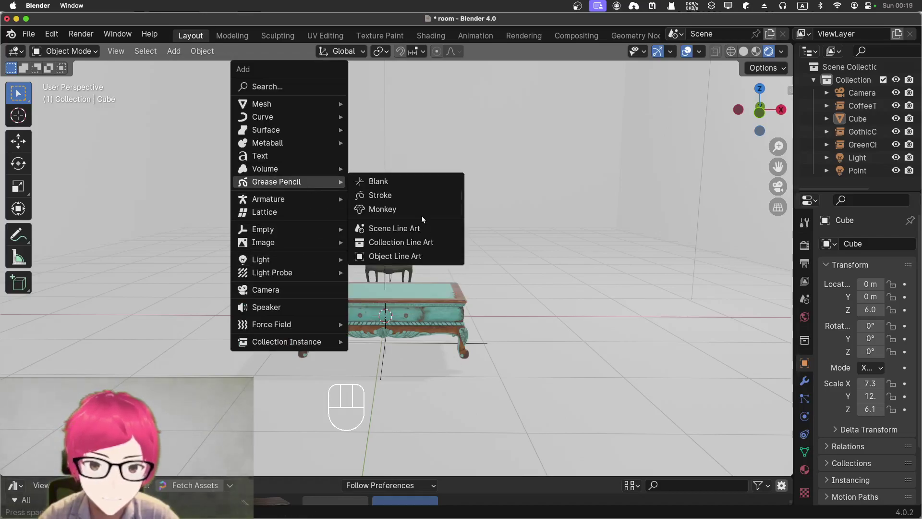
left_click(412, 232)
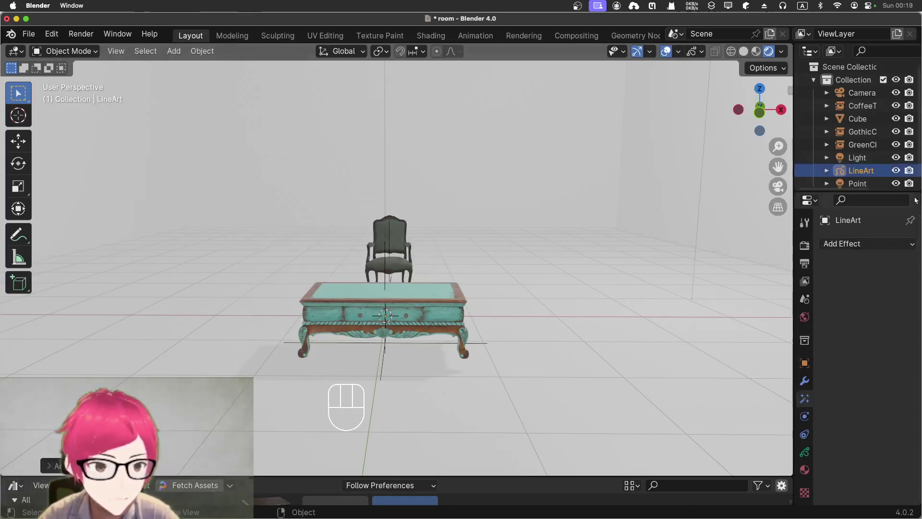
left_click_drag(864, 171, 858, 179)
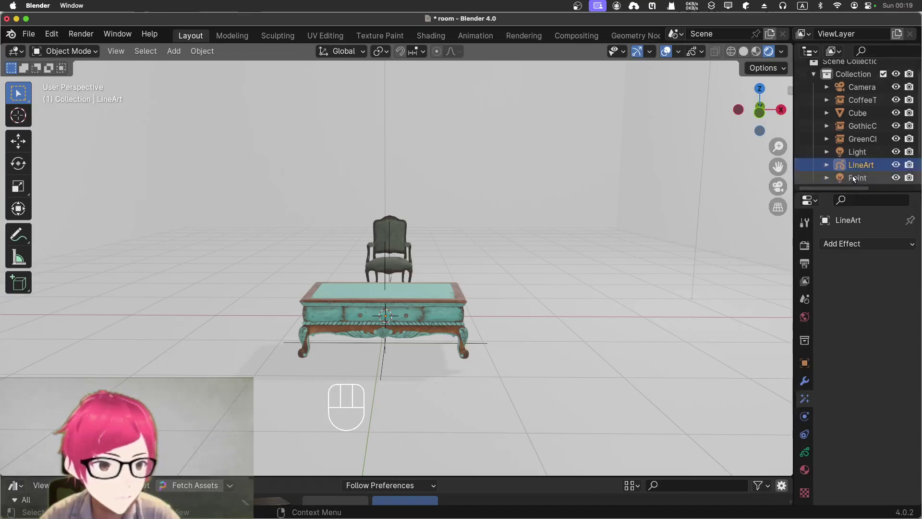
Look through the camera and walk it into the room until it frames the coffee table and green chair from the front
key("KP_0")
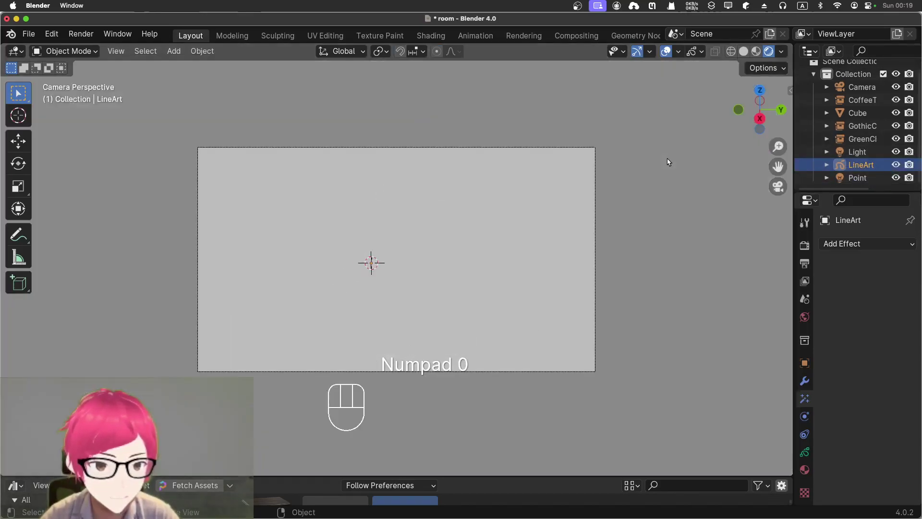
key("shift+grave")
key("w")
key("w")
key("shift+w")
key("shift+w")
key("shift+w")
key("shift+w")
key("shift+w")
key("shift+w")
key("shift+w")
key("shift+w")
key("shift+w")
key("w")
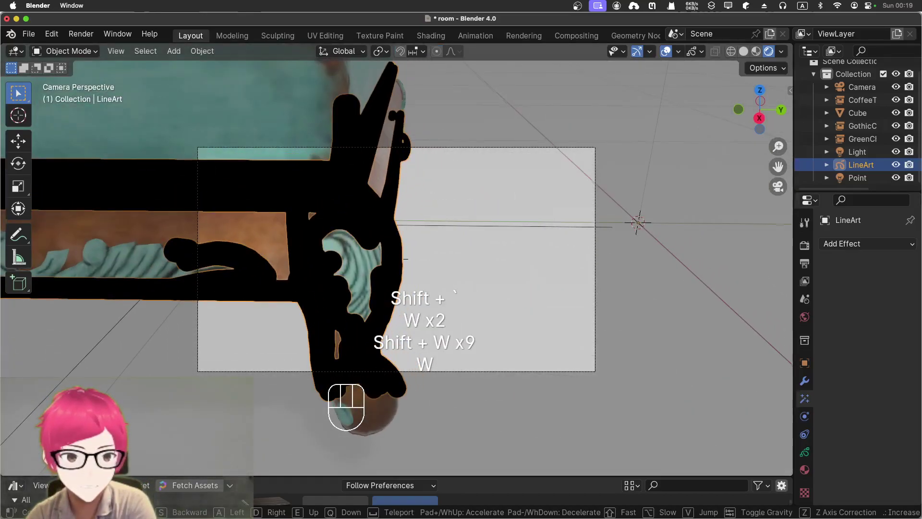
key("s")
key("a")
key("a")
key("a")
key("a")
key("a")
key("a")
key("a")
key("a")
key("a")
key("a")
key("a")
key("a")
key("a")
key("a")
key("a")
key("a")
key("a")
key("a")
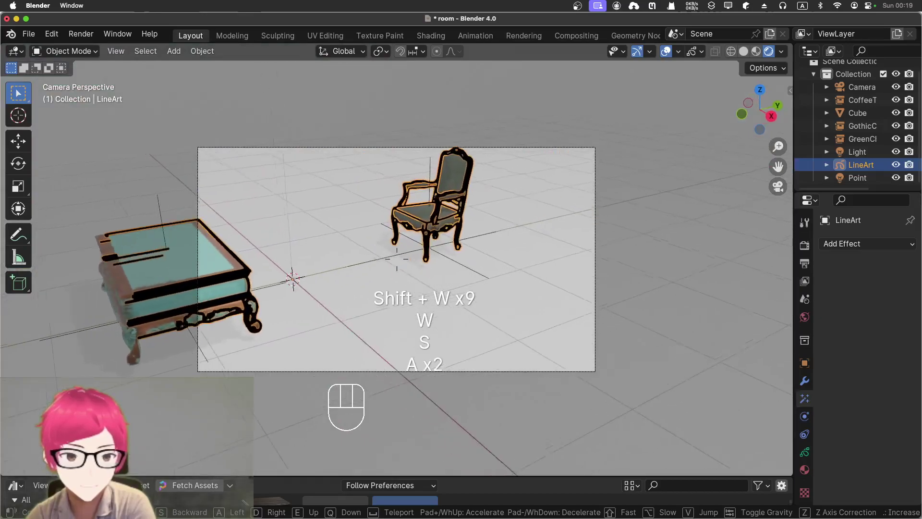
key("a")
key("a")
key("a")
key("a")
key("a")
key("a")
key("s")
key("s")
key("s")
key("s")
key("s")
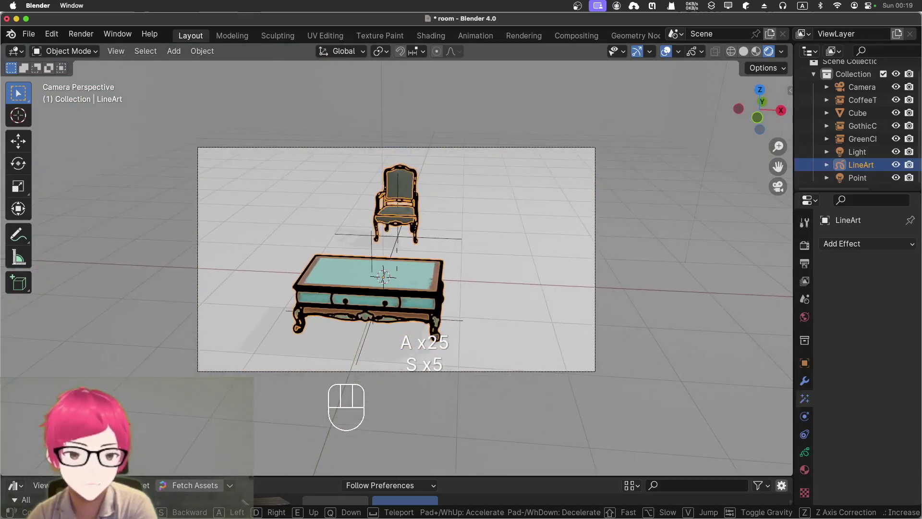
key("s")
key("w")
key("w")
key("w")
key("w")
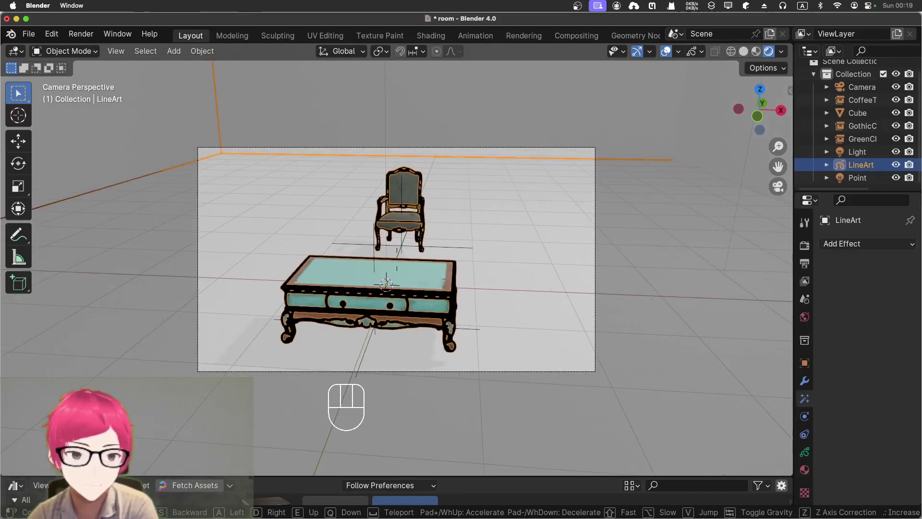
left_click(594, 179)
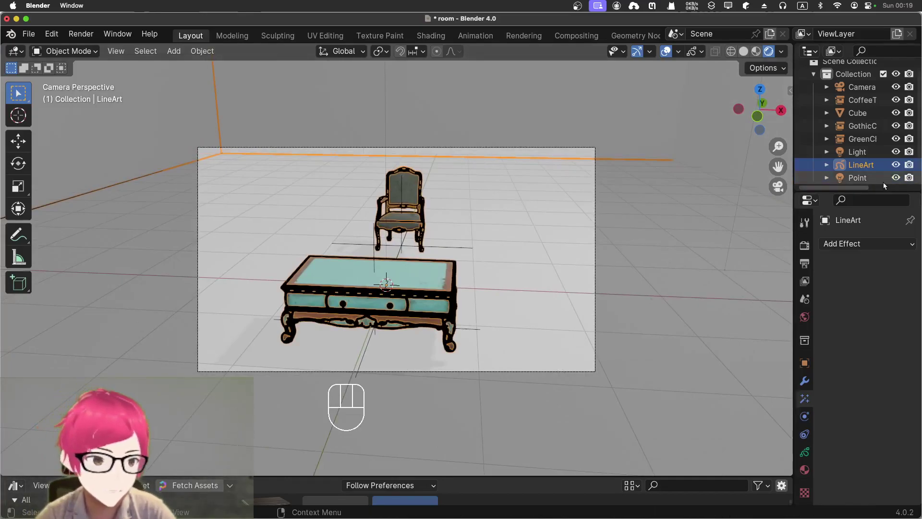
Hide the Gothic commode and the green chair in both the viewport and renders
left_click(896, 126)
left_click(909, 126)
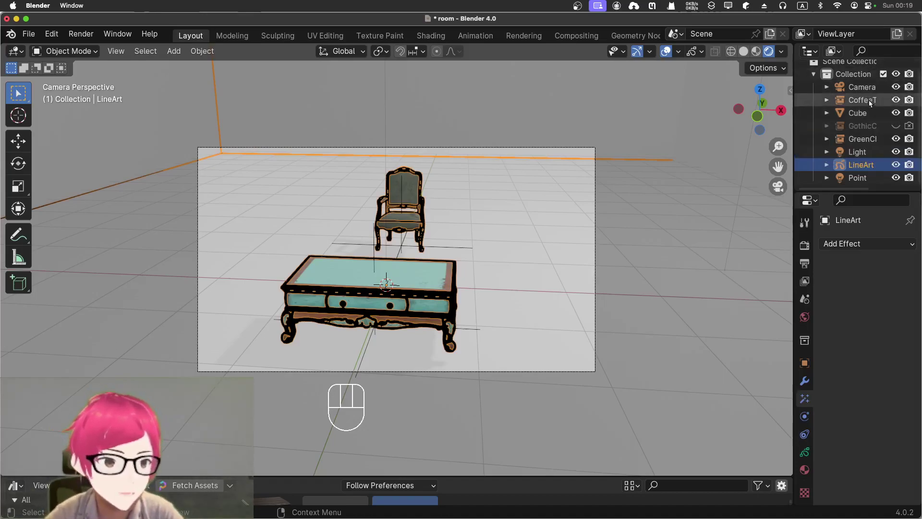
left_click(896, 138)
left_click(909, 139)
left_click(909, 138)
left_click(896, 139)
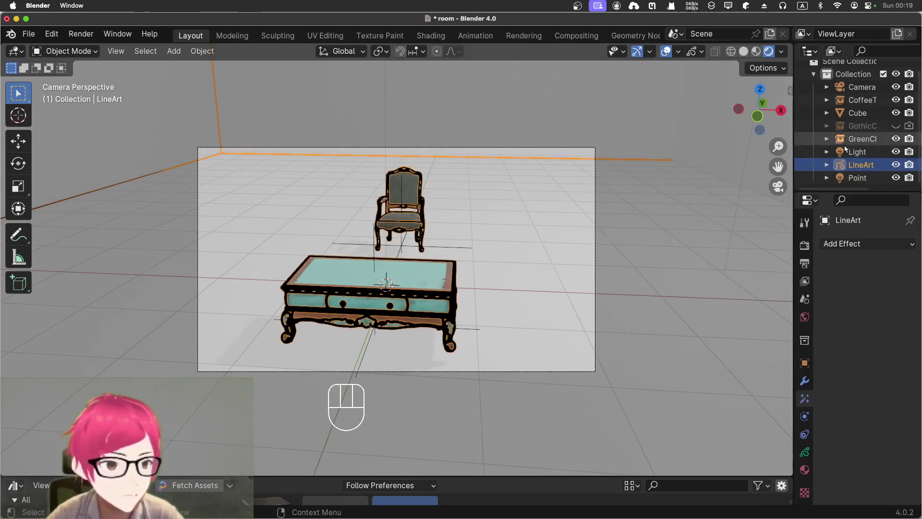
left_click(896, 139)
left_click(909, 139)
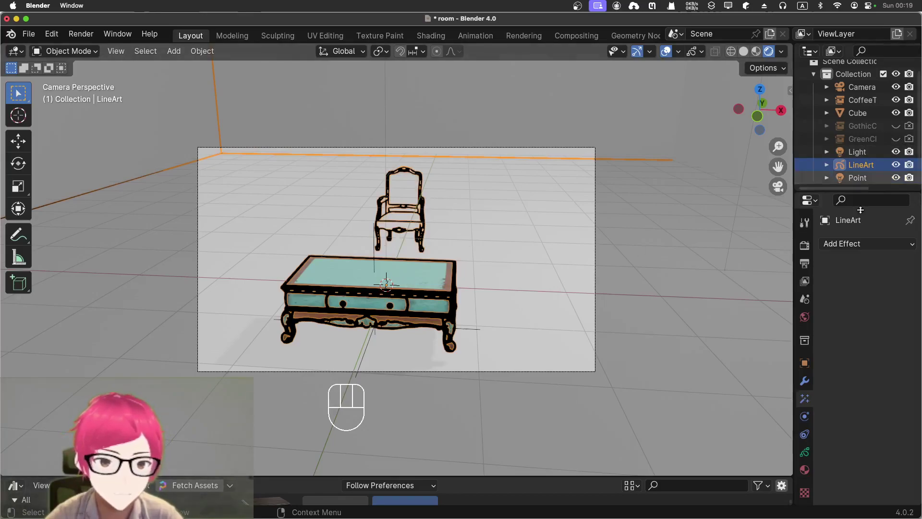
Hide the coffee table in both the viewport and renders
left_click(875, 101)
left_click(896, 100)
left_click(909, 100)
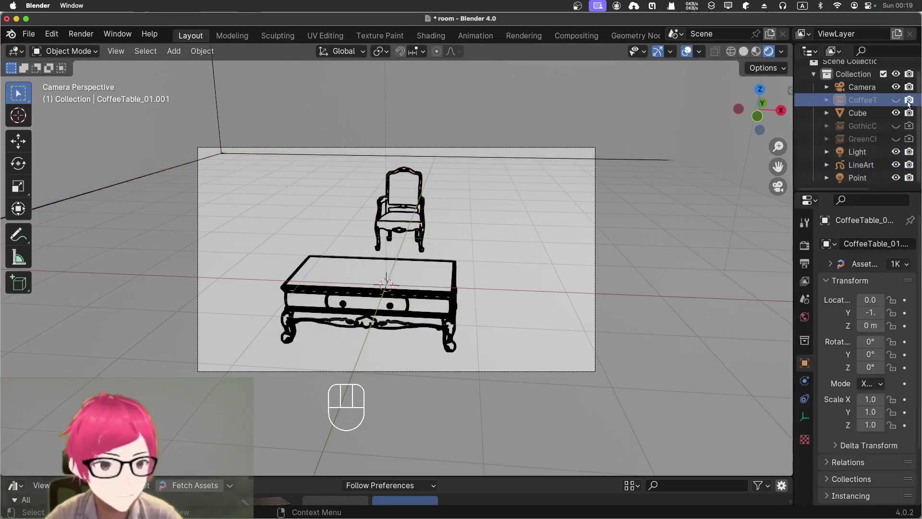
Toggle the viewport overlays off and back on, and hide the viewport gizmos
scroll(666, 188, "up", 2)
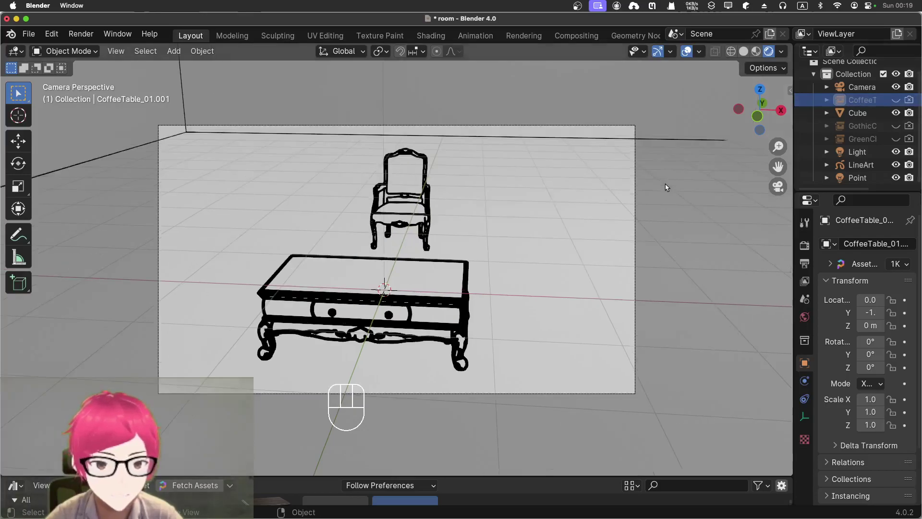
scroll(666, 188, "up", 1)
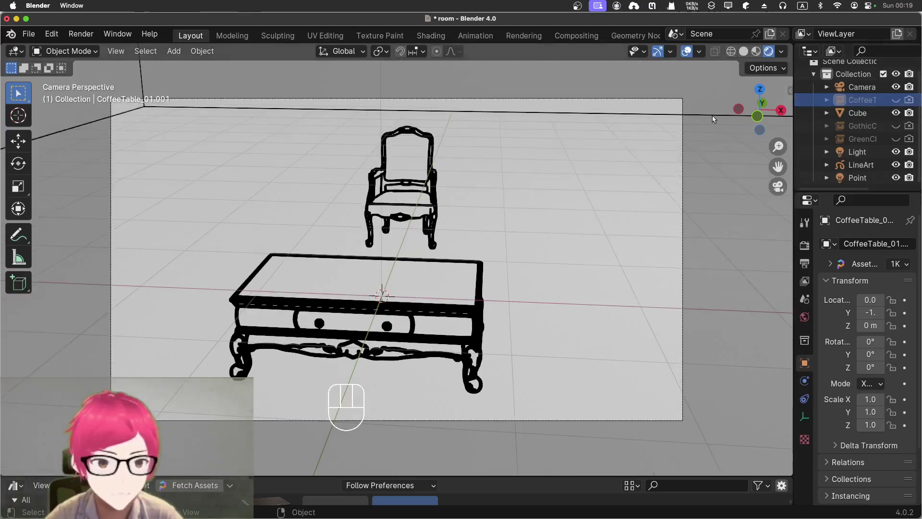
left_click(688, 54)
left_click(688, 53)
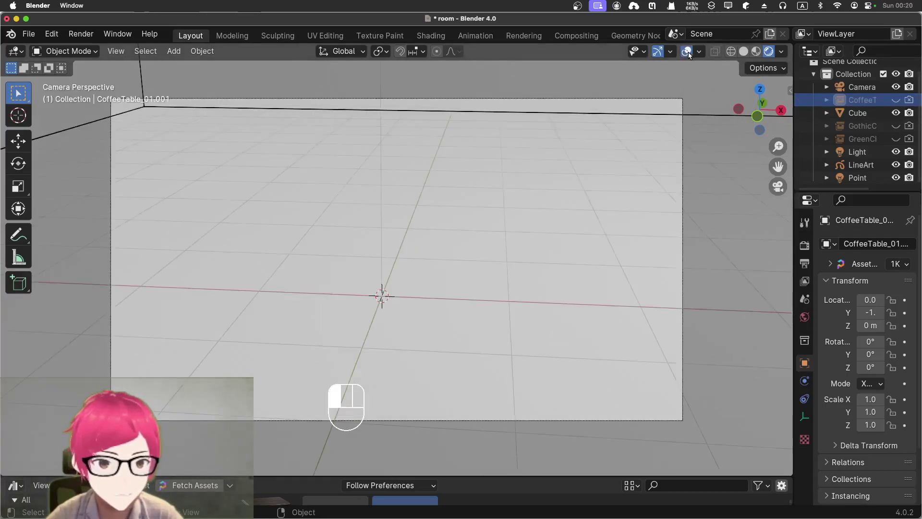
left_click(657, 51)
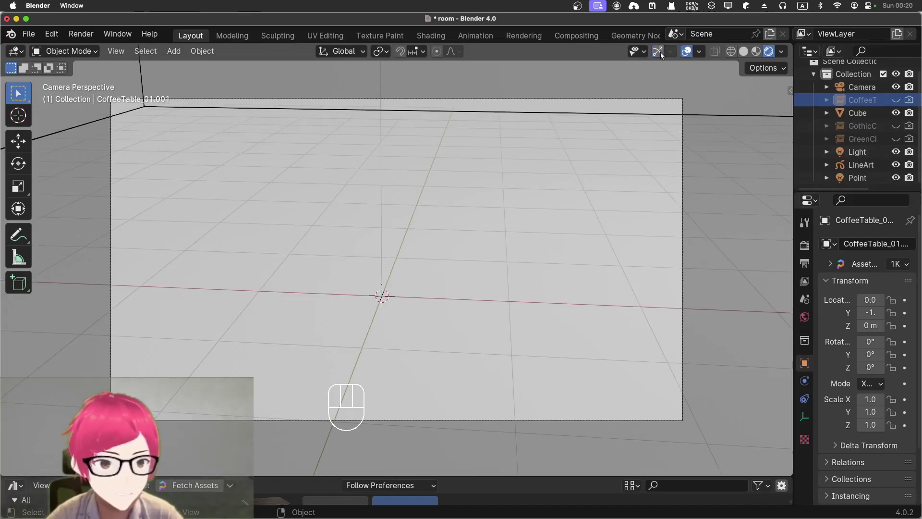
Turn off the Floor, 3D Cursor, Annotations, Text Info and Extras overlays, keeping Bones on
left_click(699, 52)
left_click(663, 114)
left_click(705, 140)
left_click(704, 154)
left_click(629, 140)
left_click(623, 191)
left_click(623, 191)
left_click(618, 191)
left_click(705, 193)
left_click(705, 193)
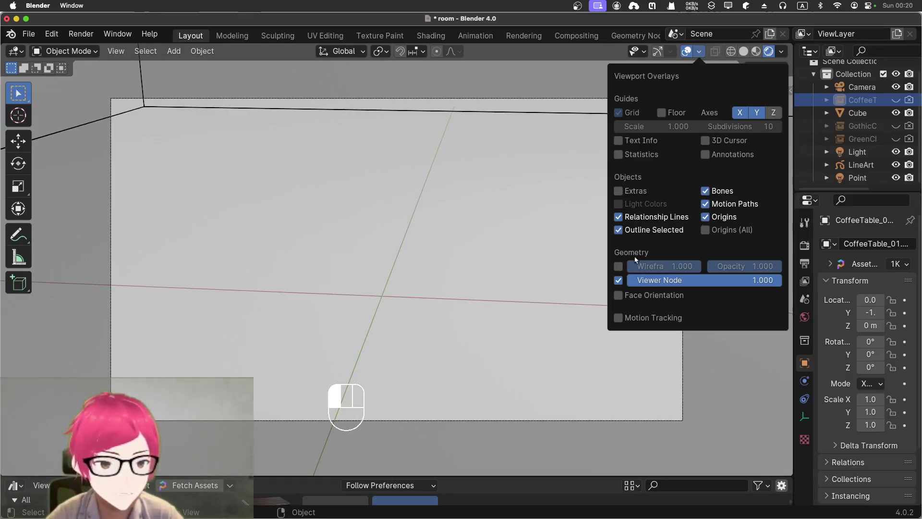
Turn off the Outline Selected and Relationship Lines overlays and hide all viewport overlays
left_click(619, 230)
left_click(619, 217)
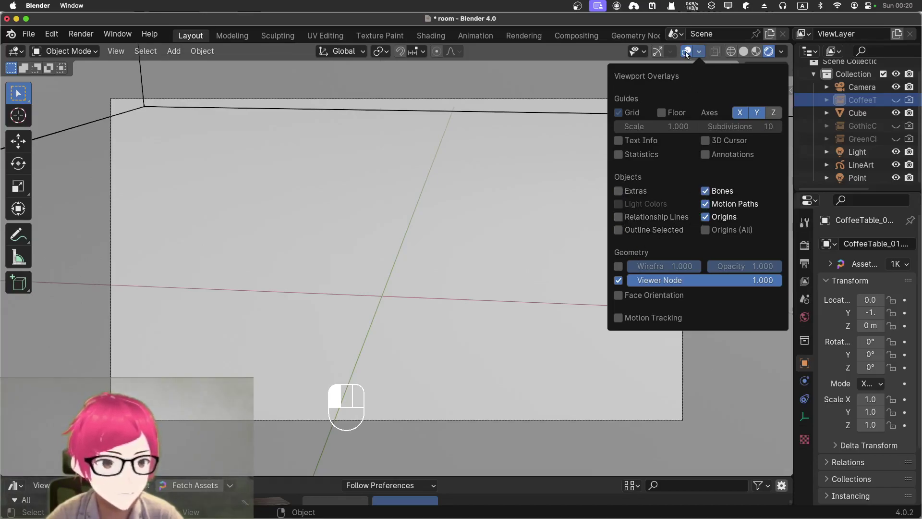
left_click(686, 51)
left_click(687, 52)
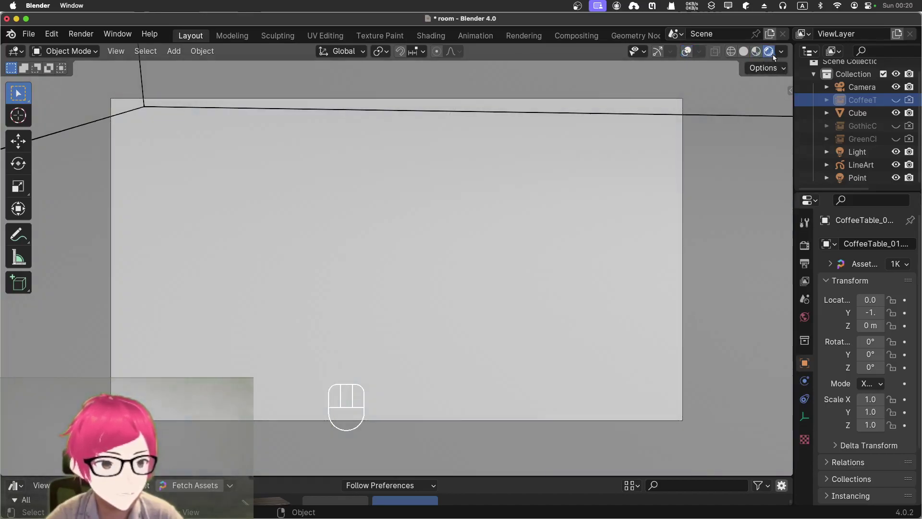
Show the green chair and the Gothic commode again in both the viewport and renders
left_click(896, 144)
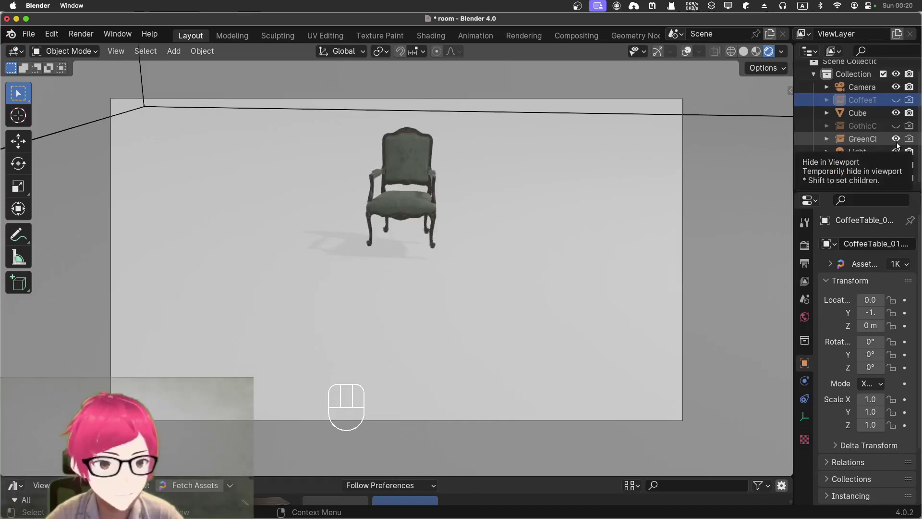
left_click(896, 126)
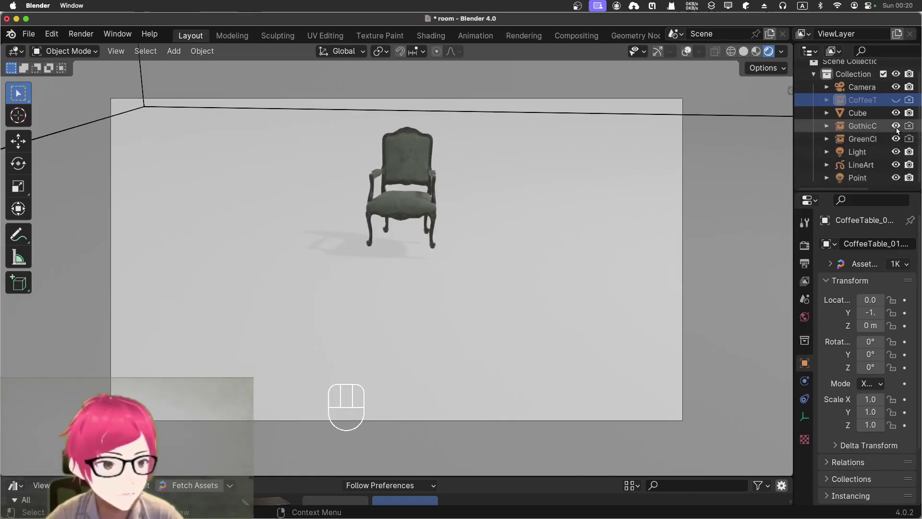
left_click(909, 126)
left_click(909, 139)
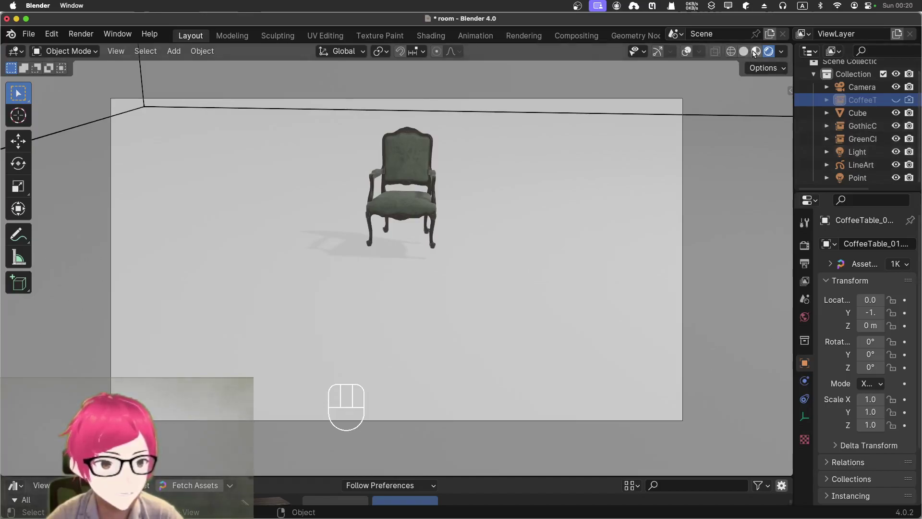
scroll(477, 106, "up", 5)
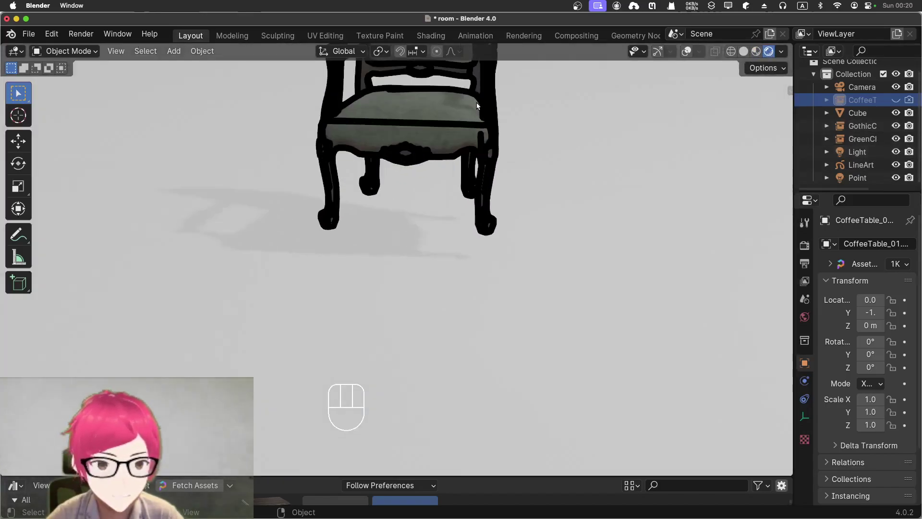
Show the coffee table in both the viewport and renders, and re-enable rendered shading to refresh its outlines
scroll(478, 106, "down", 6)
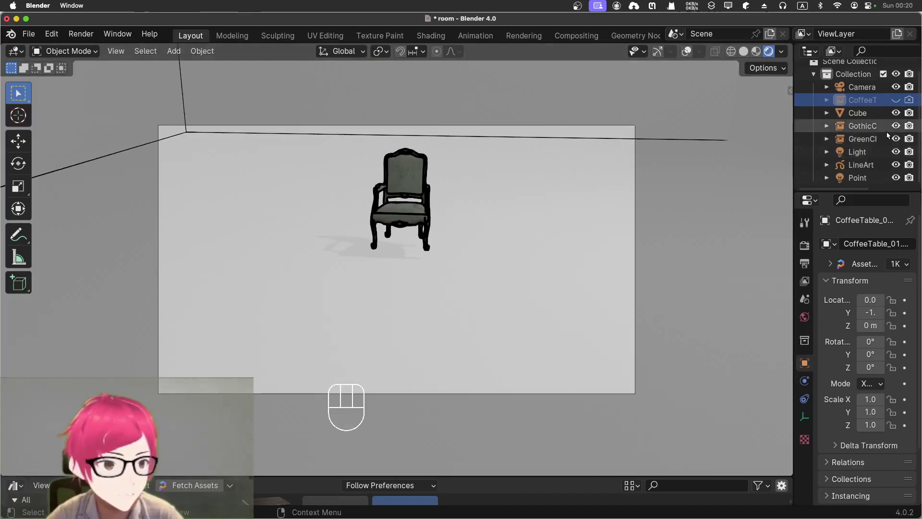
scroll(891, 129, "up", 1)
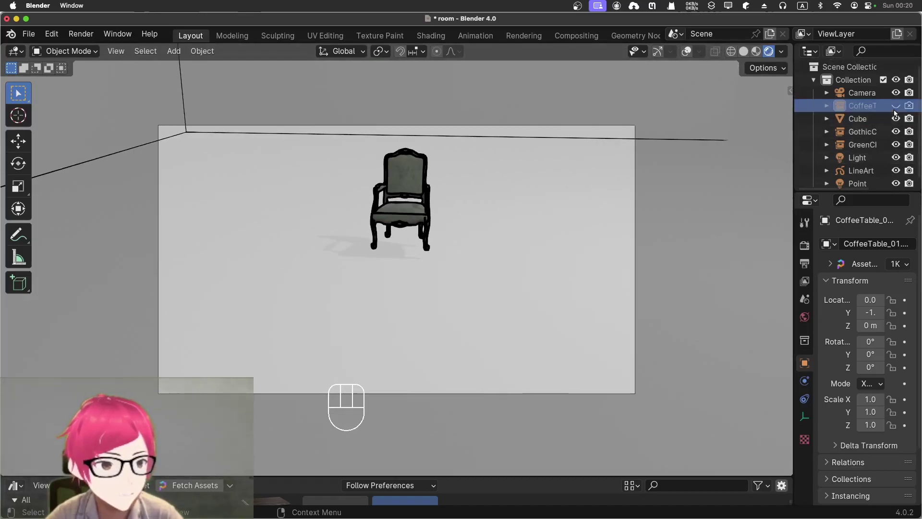
left_click(896, 106)
left_click(908, 106)
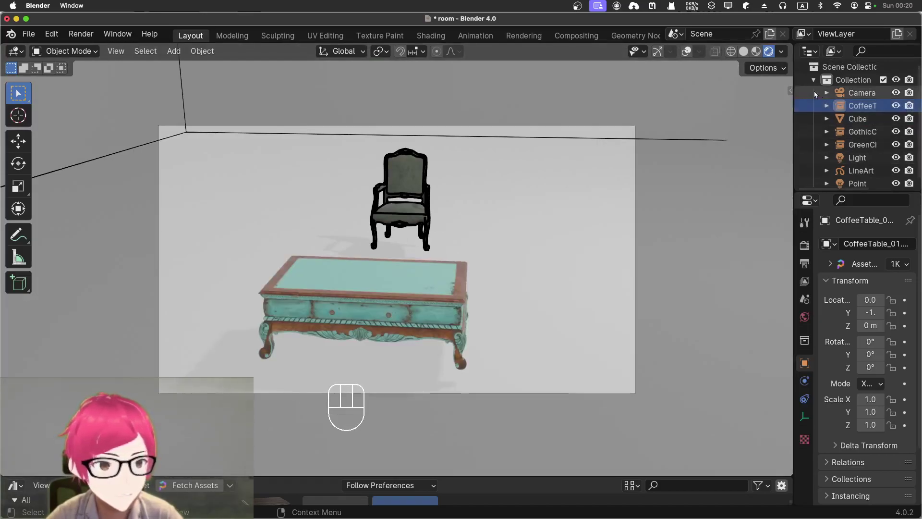
left_click(763, 52)
left_click(766, 53)
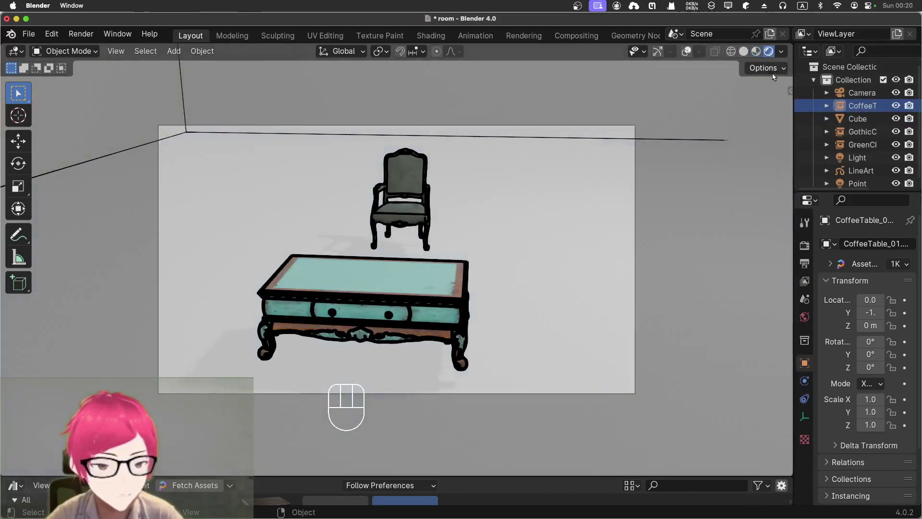
Hide the coffee table, the Gothic commode and the green chair in both the viewport and renders
left_click(908, 106)
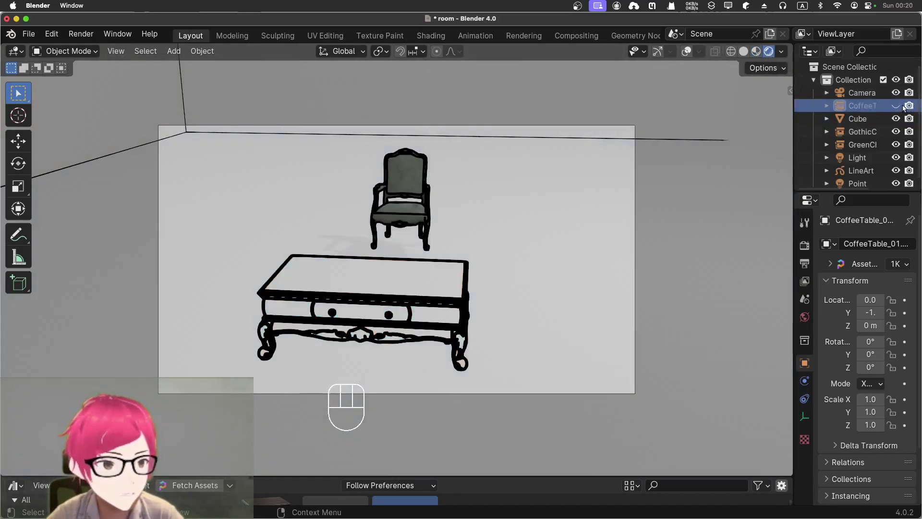
left_click(896, 105)
left_click(909, 132)
left_click(896, 132)
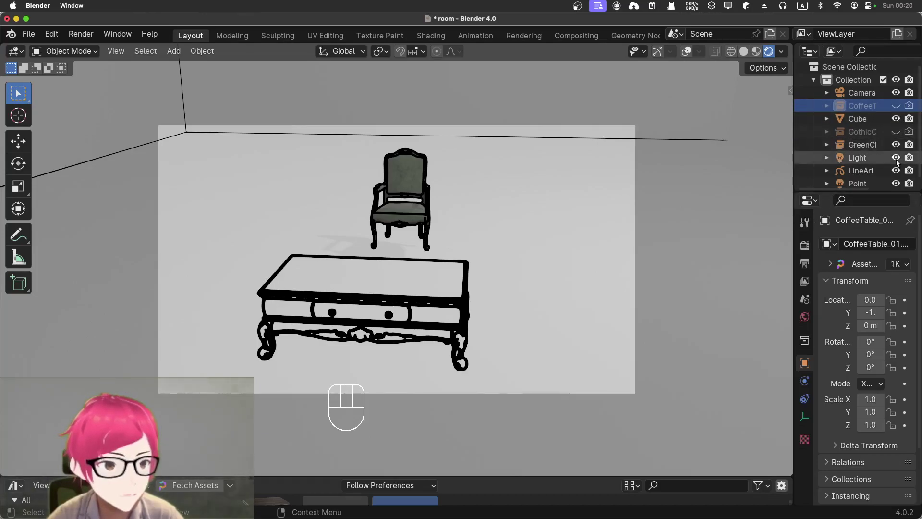
left_click(896, 145)
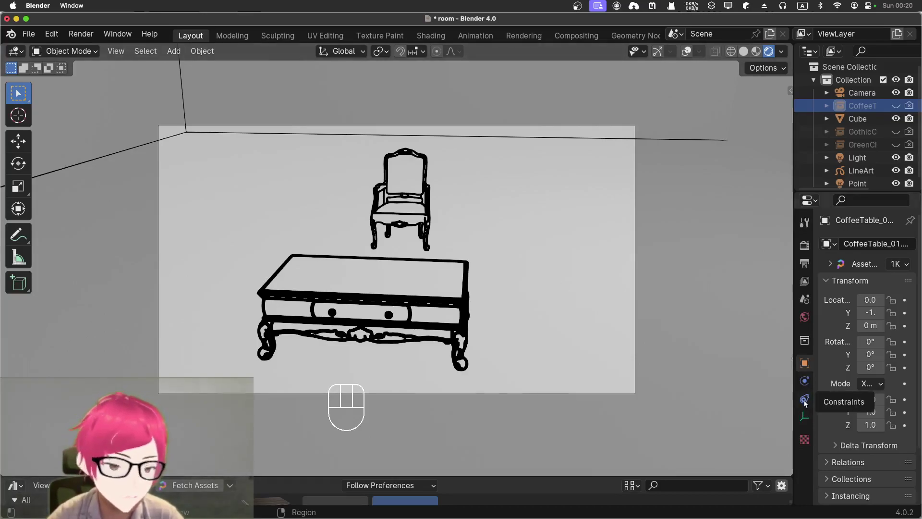
Set the LineArt modifier's line thickness to 7 and cycle the viewport through solid and material preview back to rendered shading
scroll(867, 168, "down", 1)
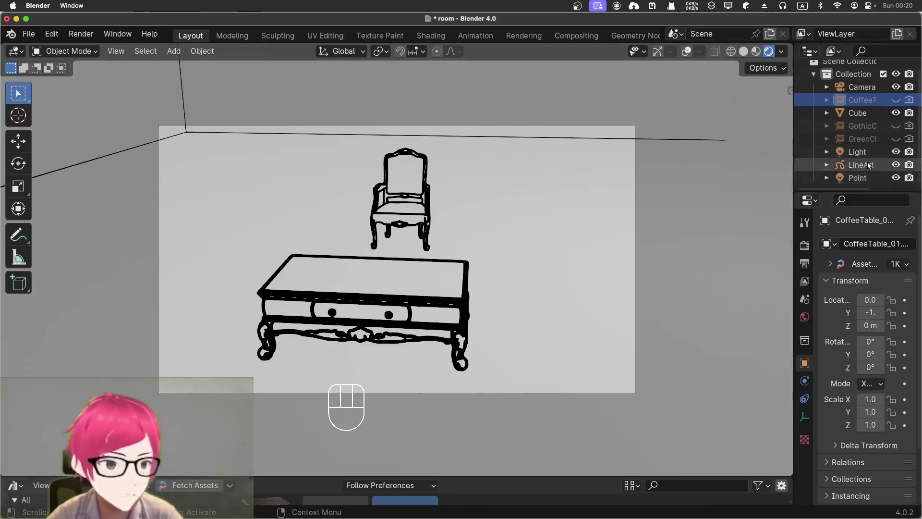
left_click(860, 165)
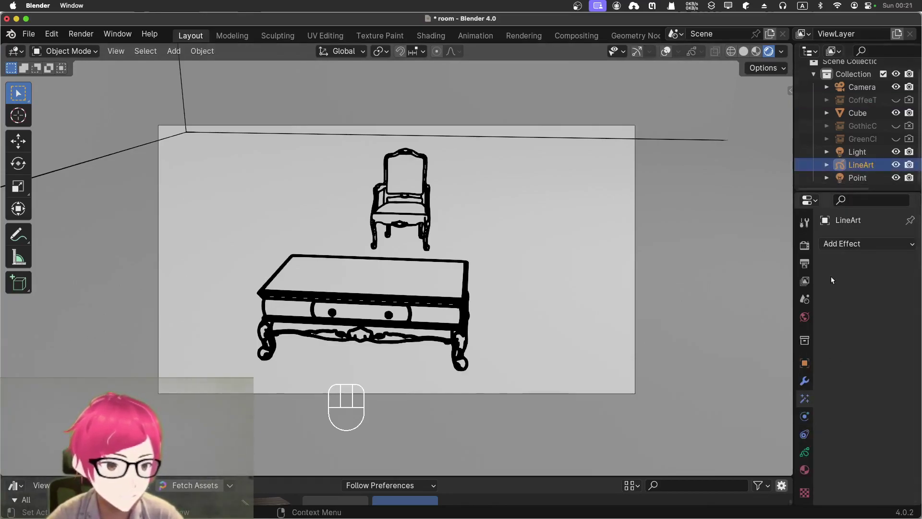
left_click(804, 381)
left_click_drag(878, 335, 868, 335)
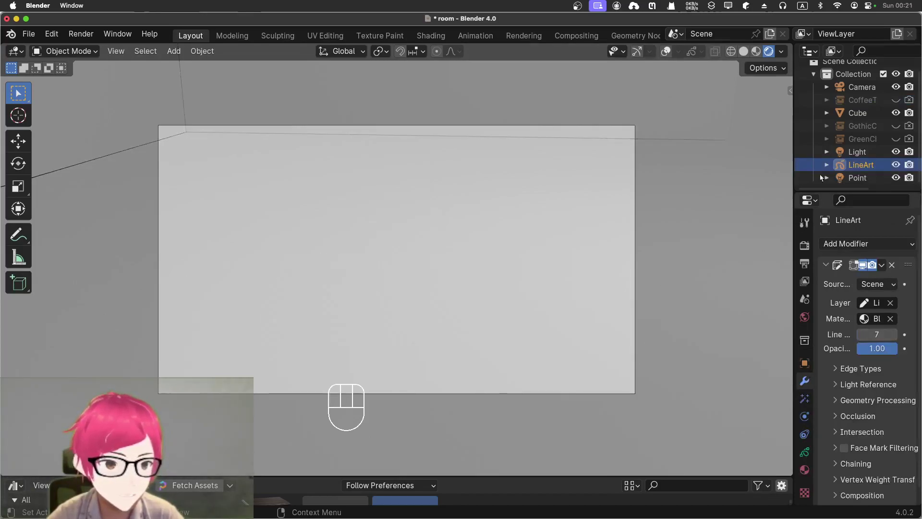
left_click(743, 52)
left_click(756, 52)
left_click(768, 51)
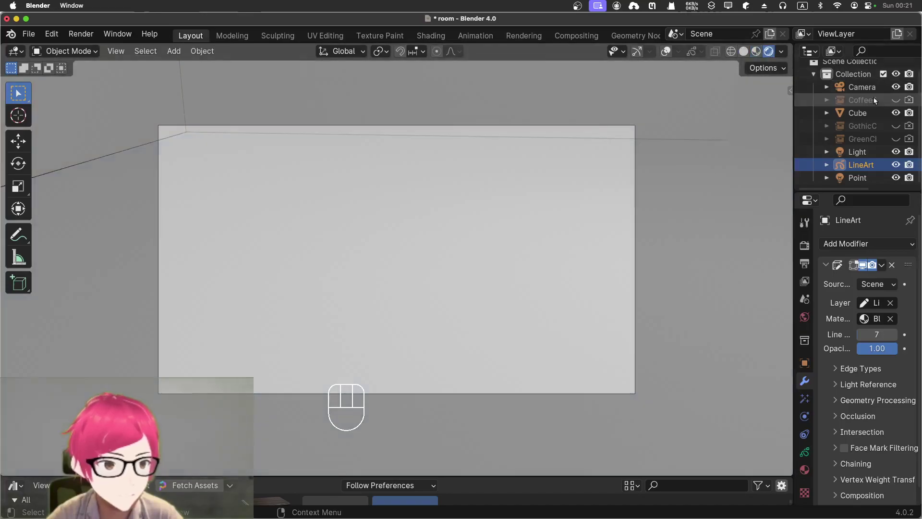
Show the coffee table and green chair in the viewport and renders, and switch to material preview and back to rendered shading
left_click(897, 101)
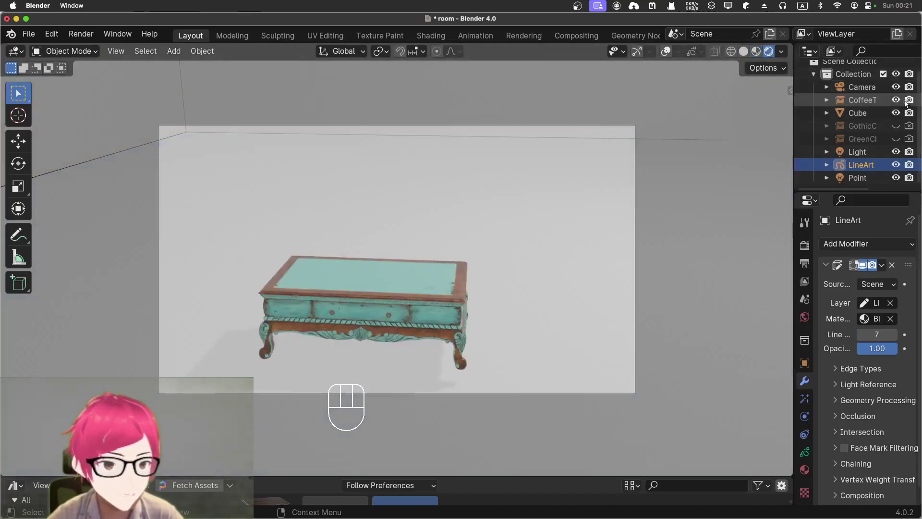
left_click(897, 139)
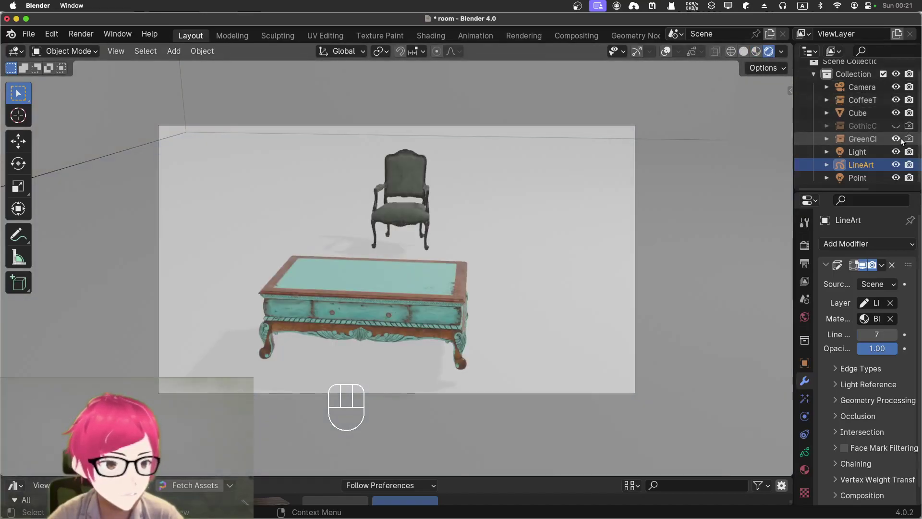
left_click(756, 52)
left_click(768, 51)
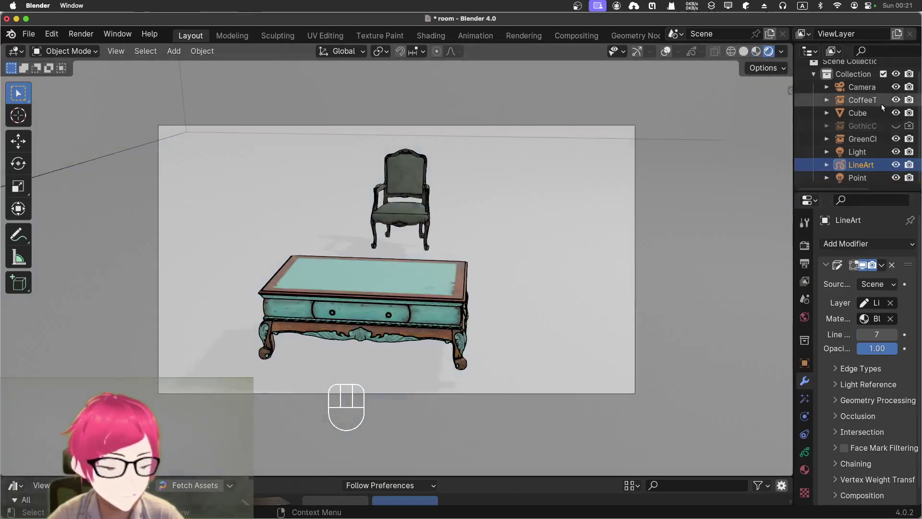
Hide the coffee table in the viewport and renders, toggle the Cube off and on, and hide the green chair in the viewport
left_click(896, 100)
left_click(909, 100)
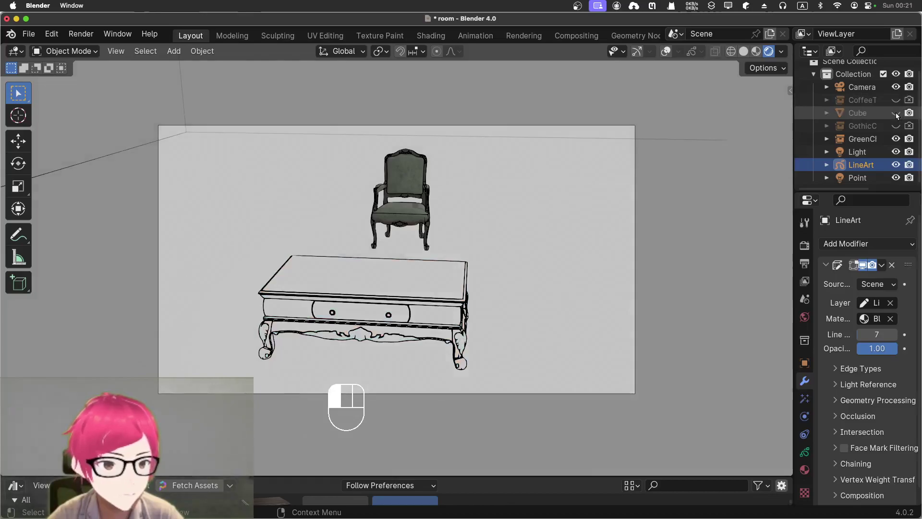
left_click(895, 113)
left_click(895, 113)
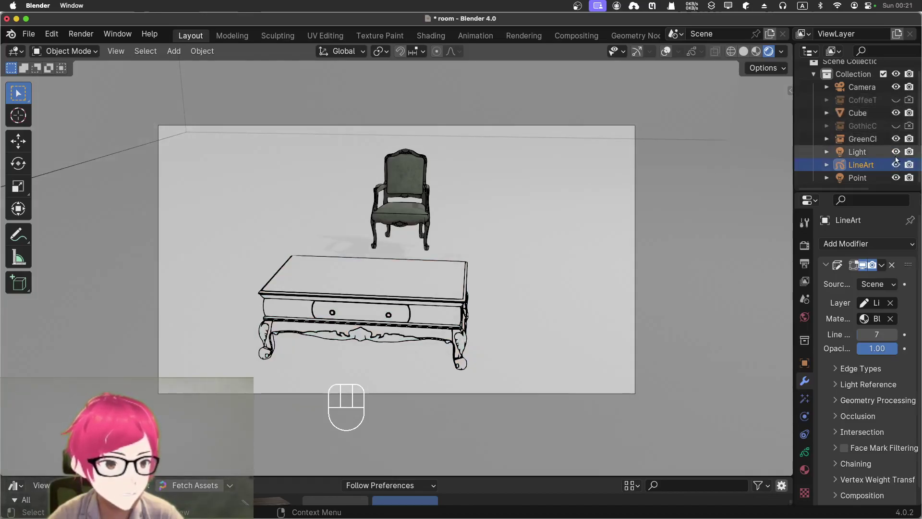
left_click(896, 139)
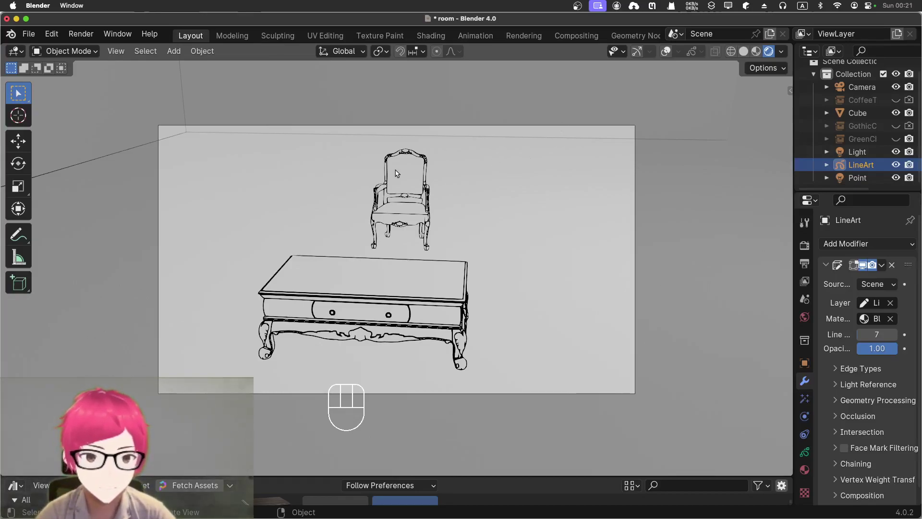
Render the camera's view of the outlines as an image and close the render window
left_click(81, 34)
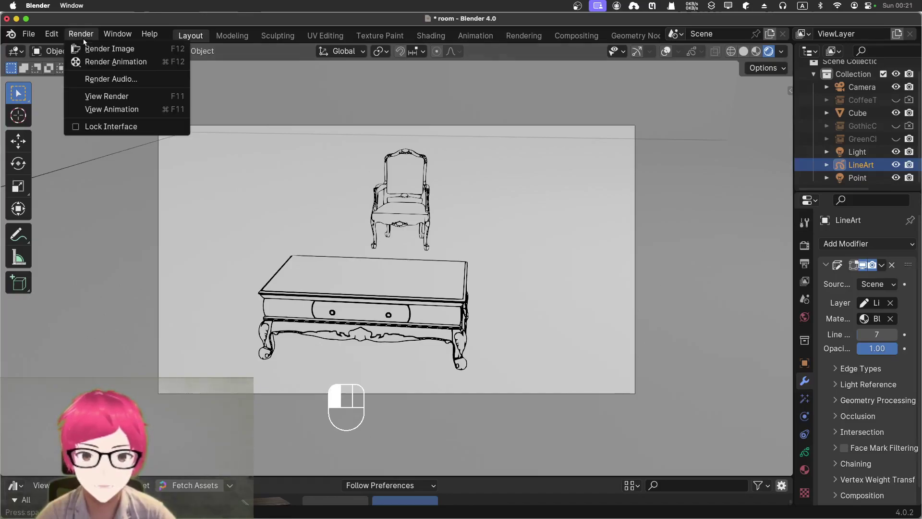
left_click(107, 49)
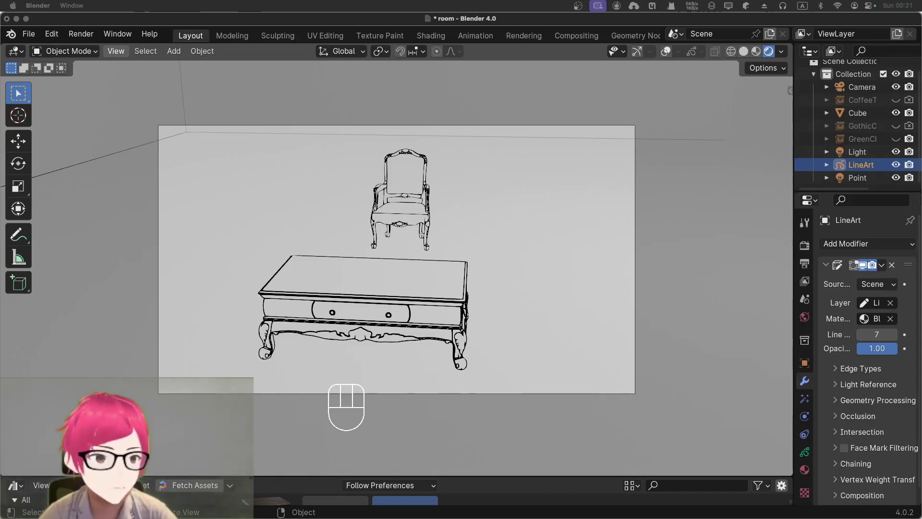
key("Escape")
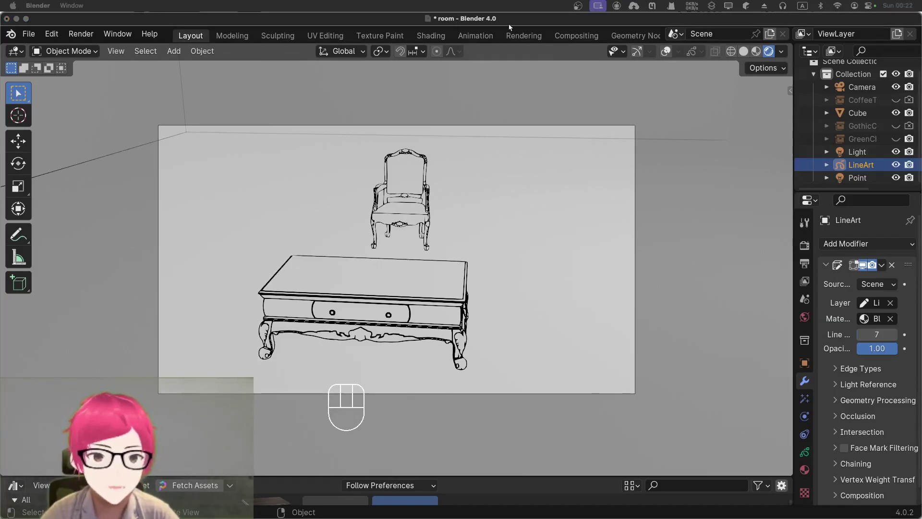
Inspect the furniture line art from an angle outside the camera, and return to the camera view
middle_click_drag(347, 207, 439, 199)
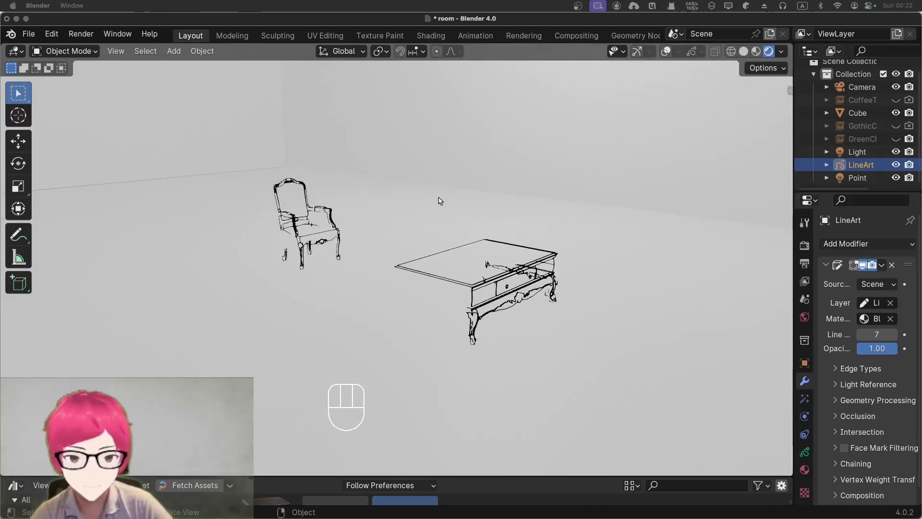
left_click(402, 234)
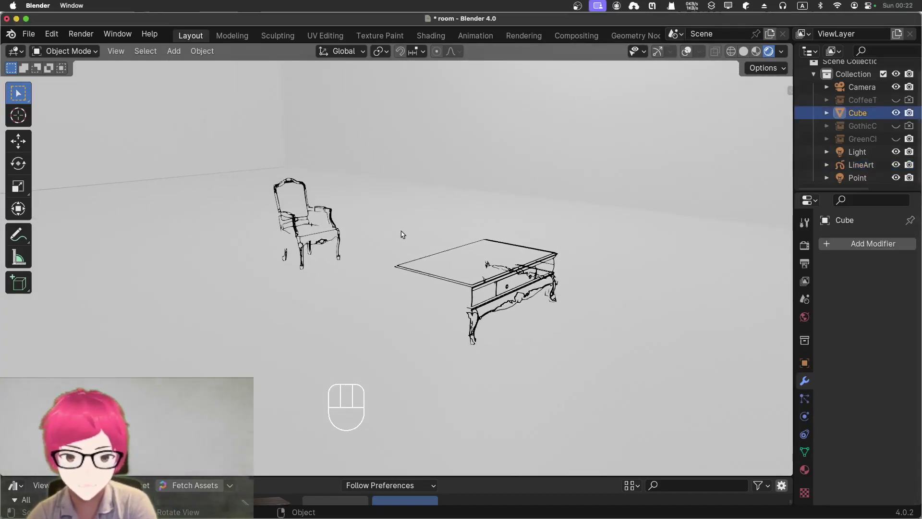
key("shift+grave")
key("a")
left_click(400, 228)
key("KP_0")
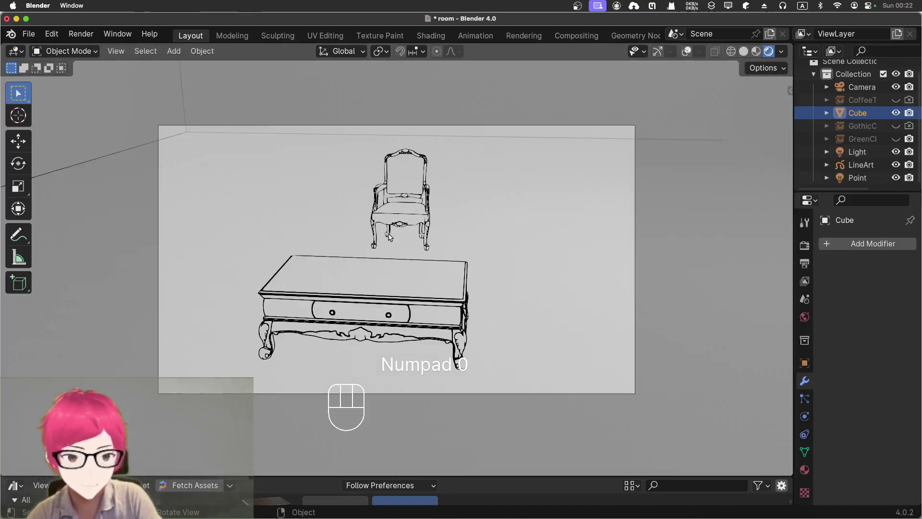
Fly the camera sideways until it faces the room corner, and show the green chair and coffee table in the viewport and renders
key("shift+grave")
key("d")
key("d")
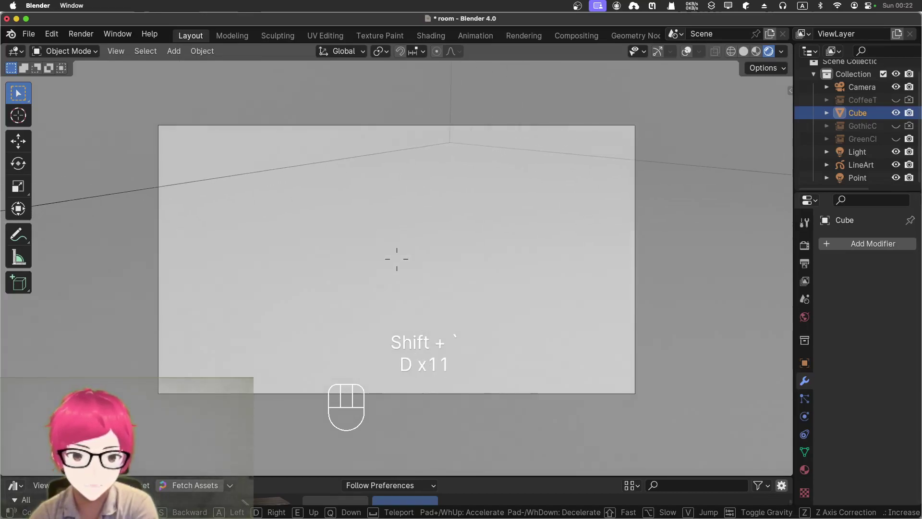
key("d")
left_click(388, 233)
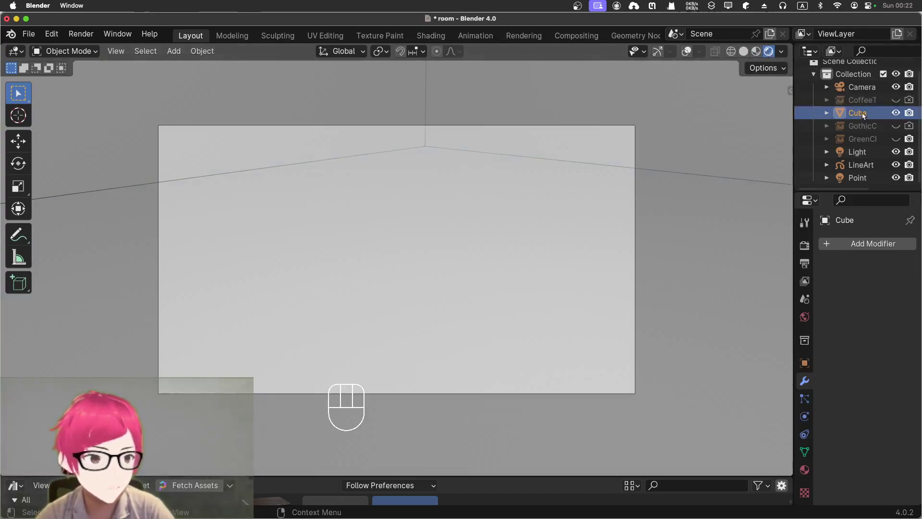
left_click(896, 139)
left_click(896, 99)
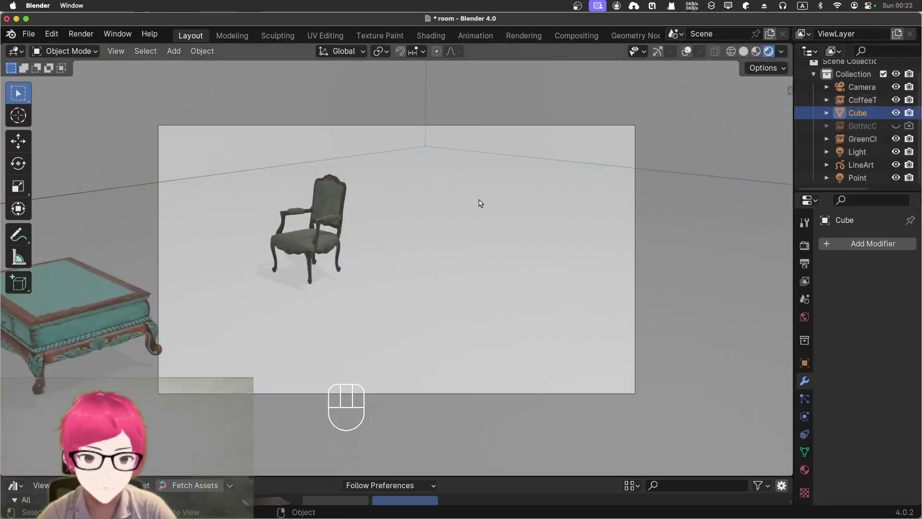
Fly the camera sideways around the furniture until the short end of the coffee table is centred in the frame
key("shift+grave")
key("d")
key("d")
key("d")
key("d")
key("d")
key("d")
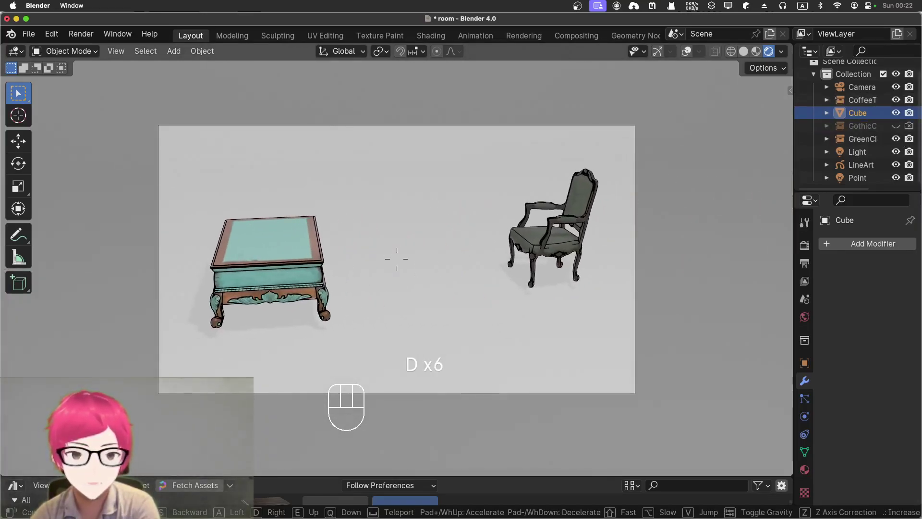
key("d")
key("d")
key("d")
key("d")
key("d")
key("d")
key("d")
key("d")
key("d")
key("d")
key("d")
key("d")
key("d")
key("d")
key("d")
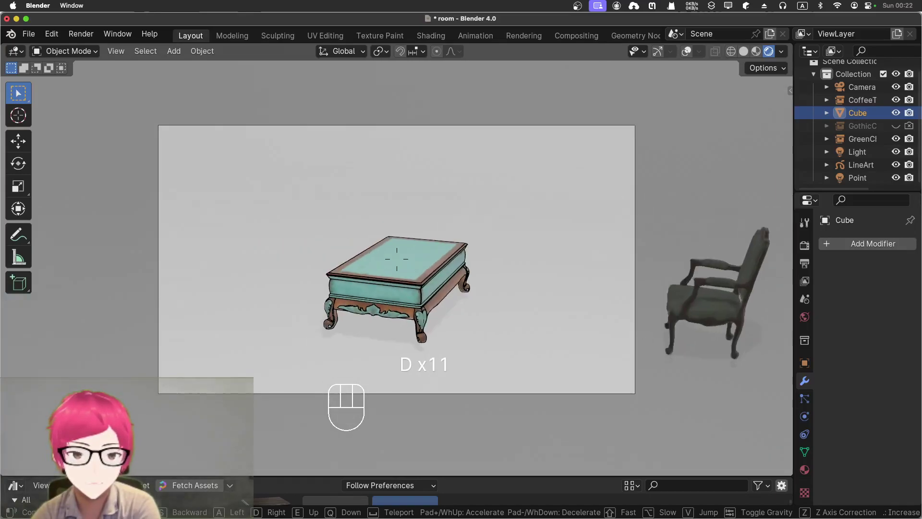
Pull the camera back, circle around behind the green chair, and fly in close to the chair's back
key("s")
key("shift+s")
key("shift+s")
key("shift+s")
key("shift+s")
key("d")
key("w")
key("d")
key("shift+d")
key("shift+d")
key("shift+d")
key("shift+d")
key("shift+d")
key("shift+d")
key("shift+d")
key("shift+w")
key("shift+w")
key("shift+w")
key("shift+w")
key("shift+w")
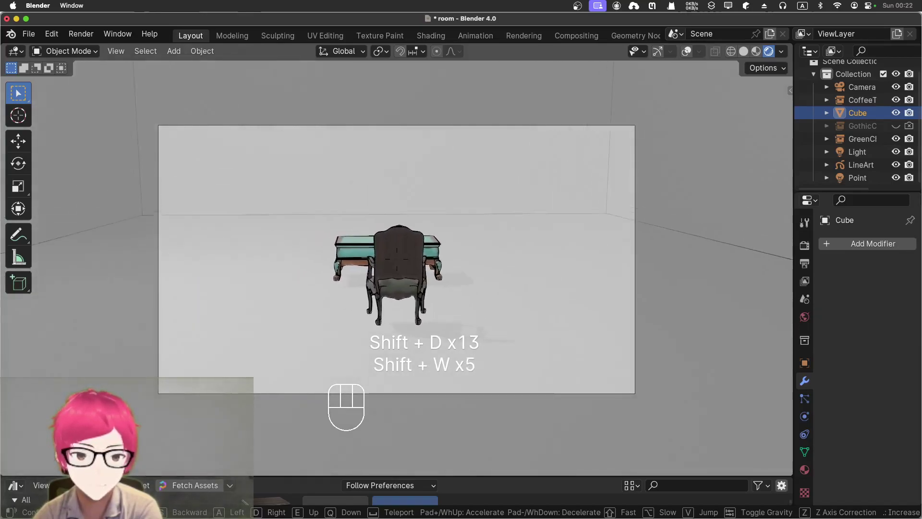
key("d")
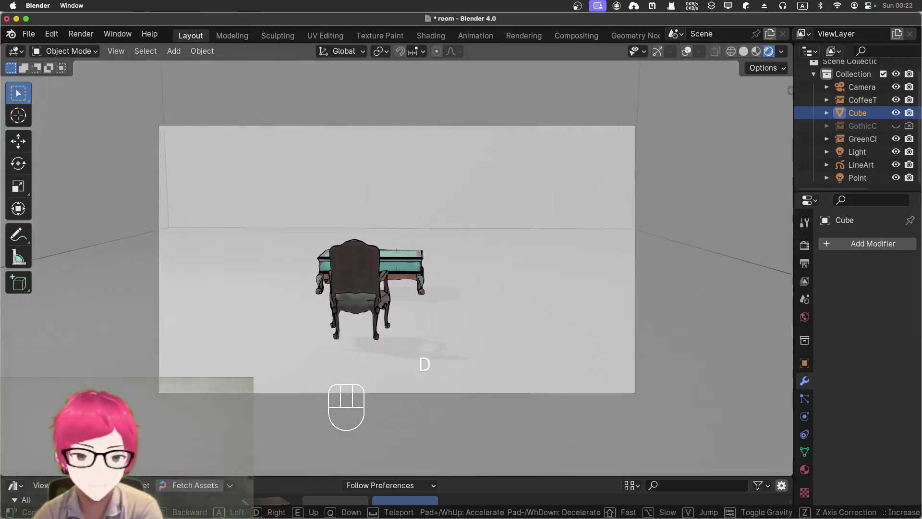
key("shift+w")
key("a")
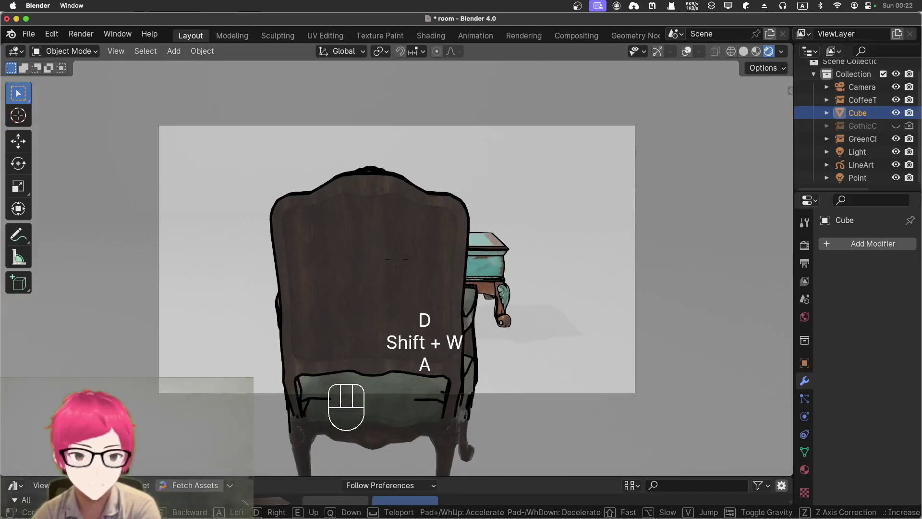
Fly the camera past the chair and frame the long side of the coffee table head-on in the centre of the shot
key("w")
key("w")
key("w")
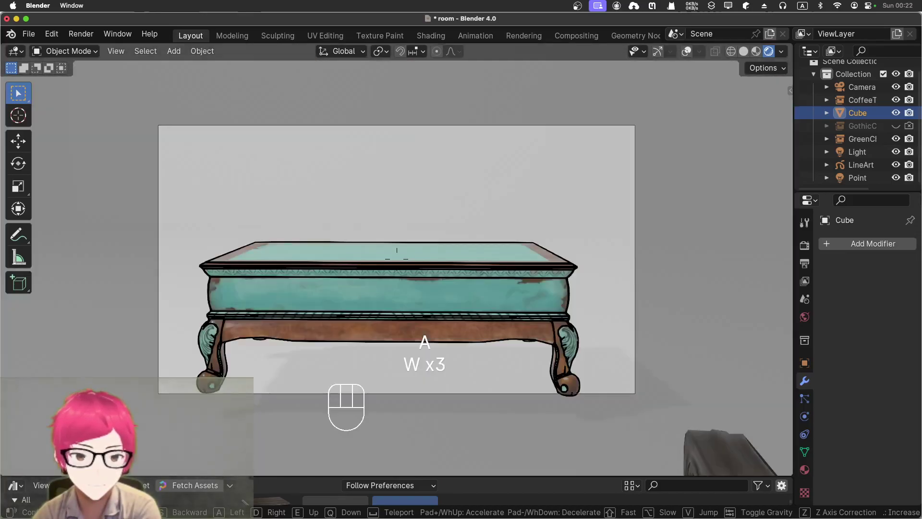
key("w")
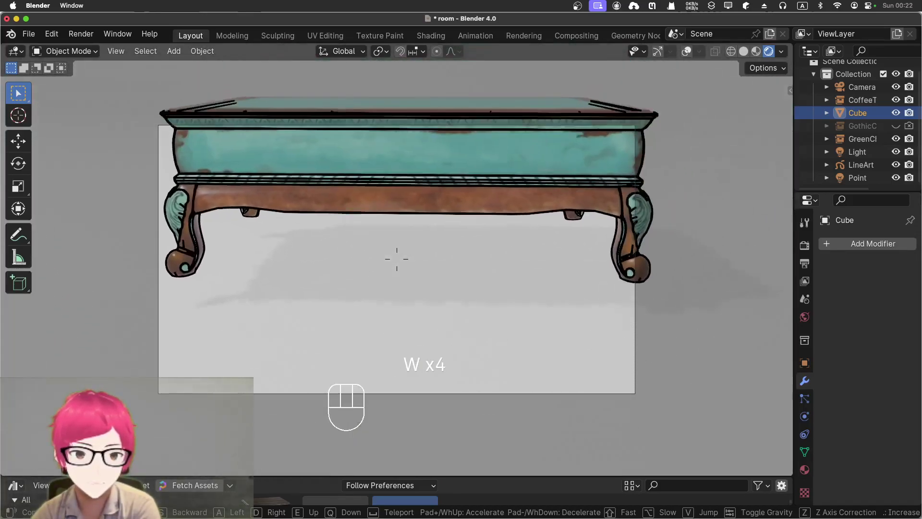
key("s")
key("w")
key("w")
key("w")
key("w")
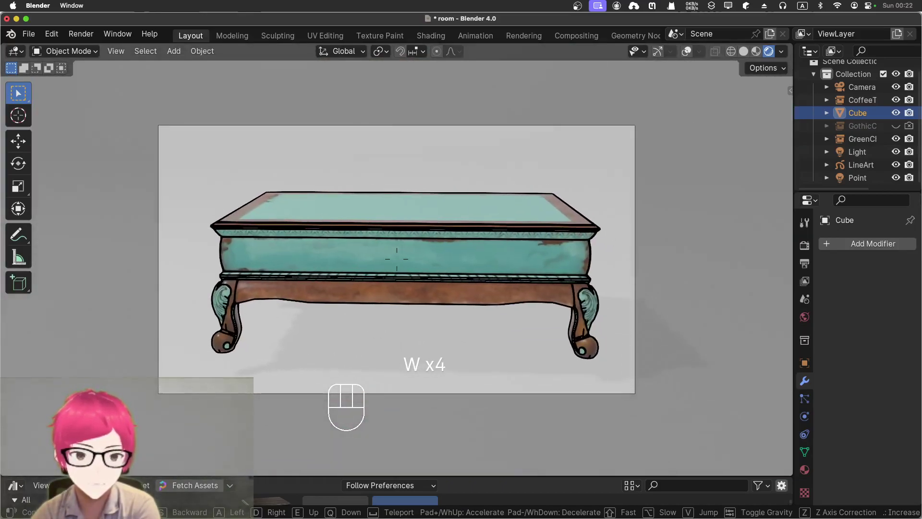
left_click(442, 196)
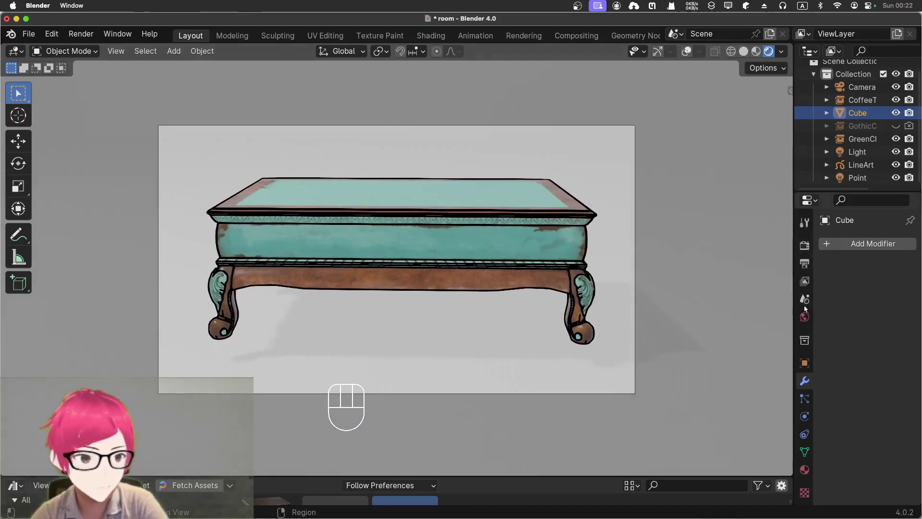
Set the camera's focal length to 26 mm in its lens settings
left_click(804, 245)
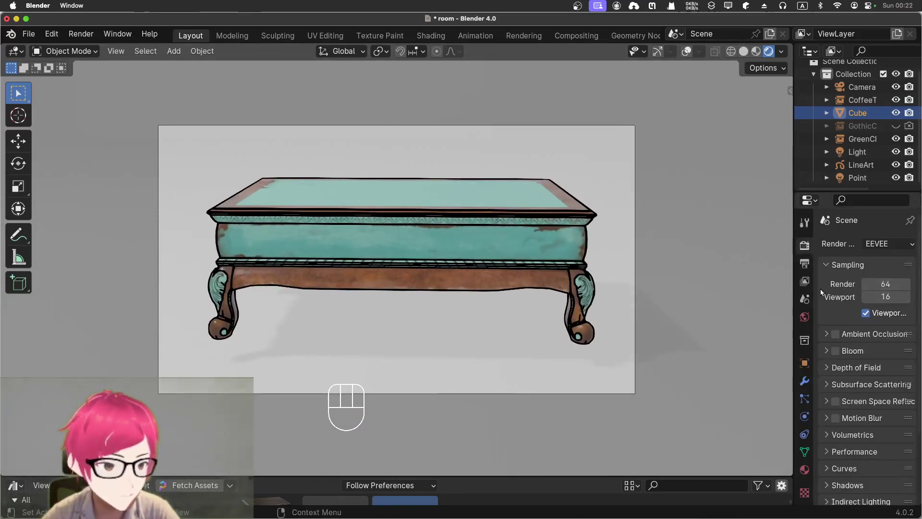
left_click(805, 264)
left_click(805, 247)
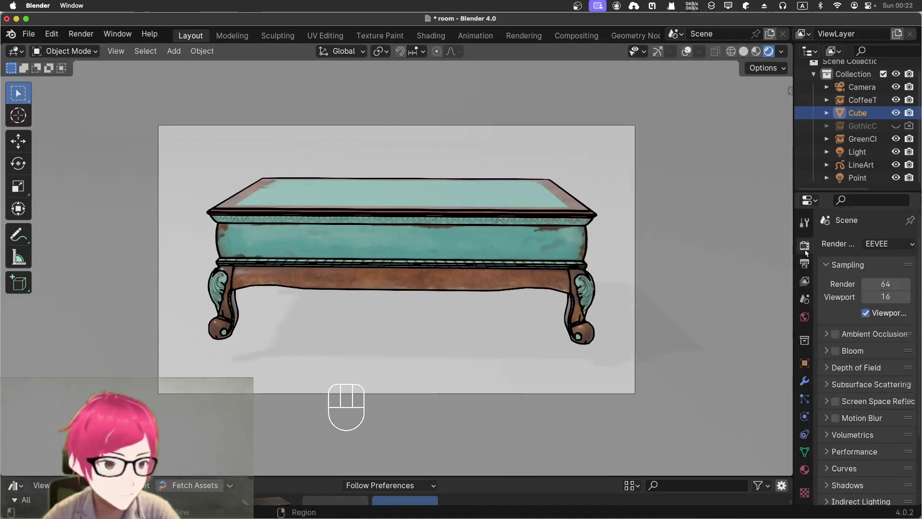
left_click(805, 264)
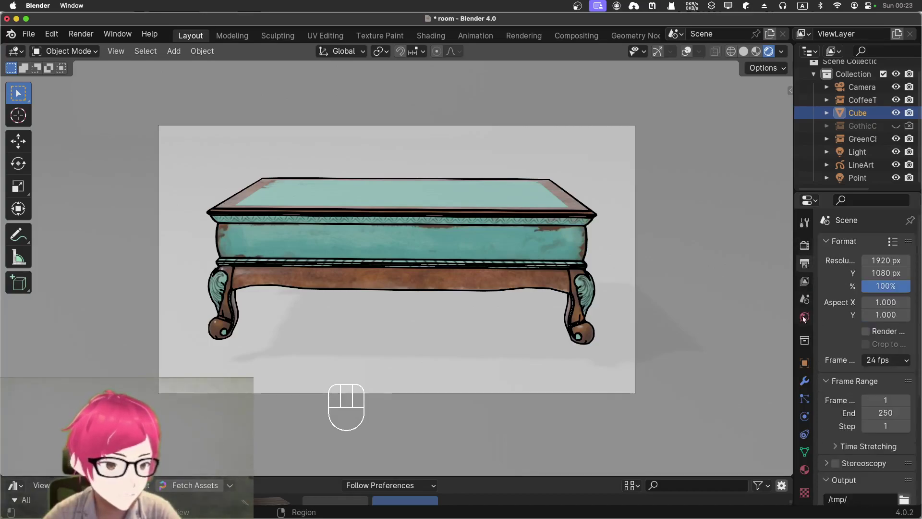
scroll(867, 128, "up", 1)
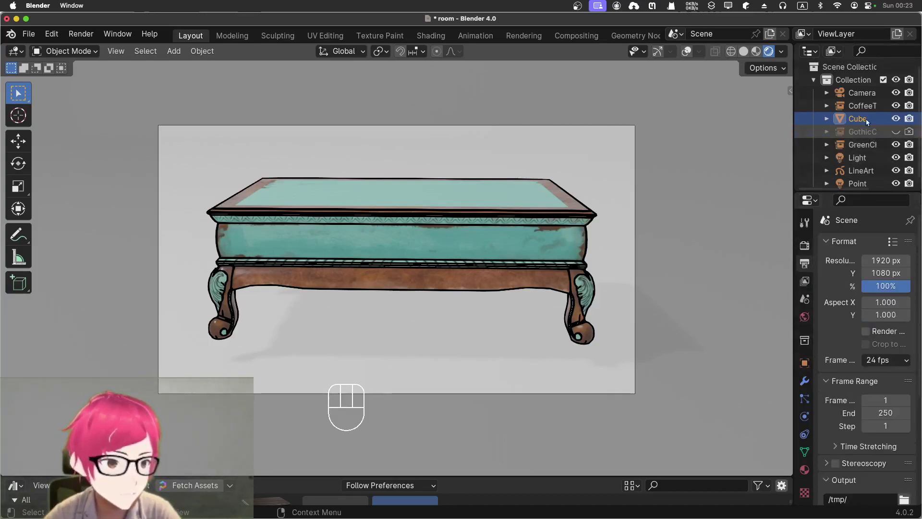
left_click(860, 93)
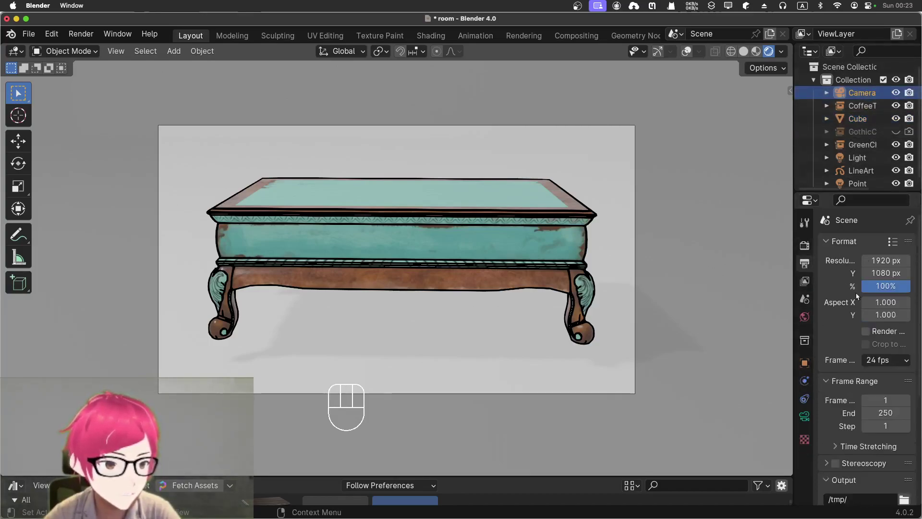
left_click(803, 417)
mouse_move(877, 305)
left_mouse_down()
mouse_move(849, 305)
mouse_move(877, 304)
mouse_move(869, 305)
left_mouse_up()
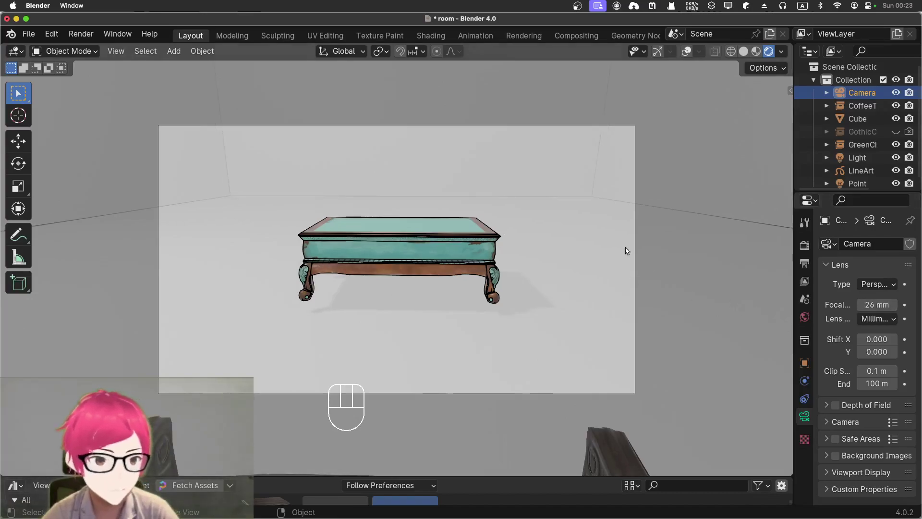
Lower the camera along Z and move it about 0.09 m along Y to bring the chair's armrests into the shot
key("n")
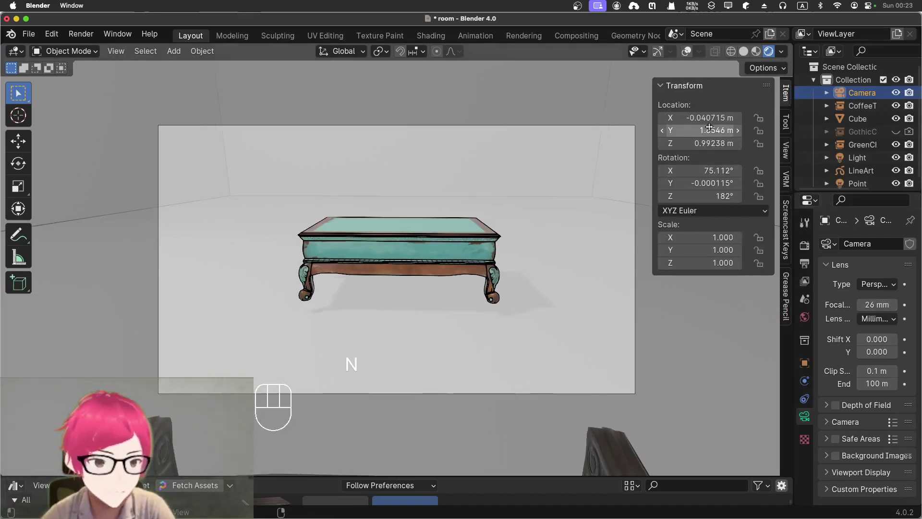
key("n")
key("g")
key("z")
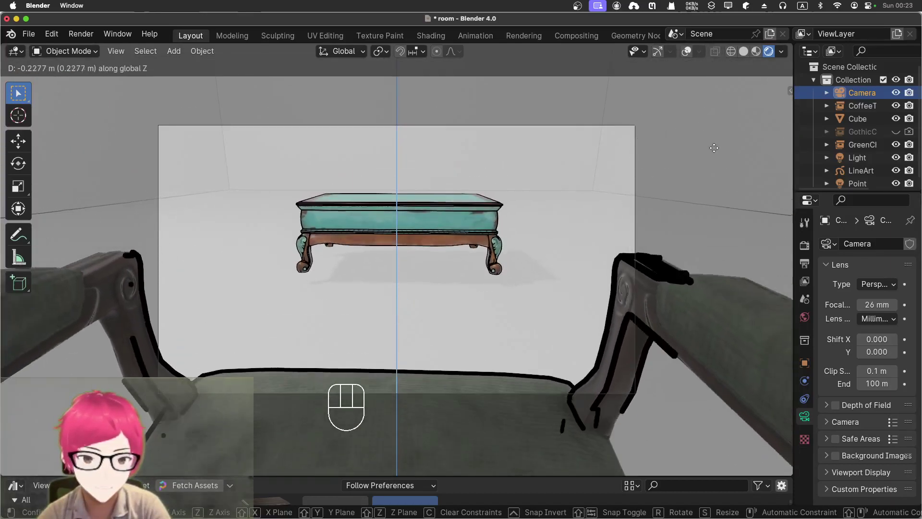
left_click(715, 145)
key("g")
key("x")
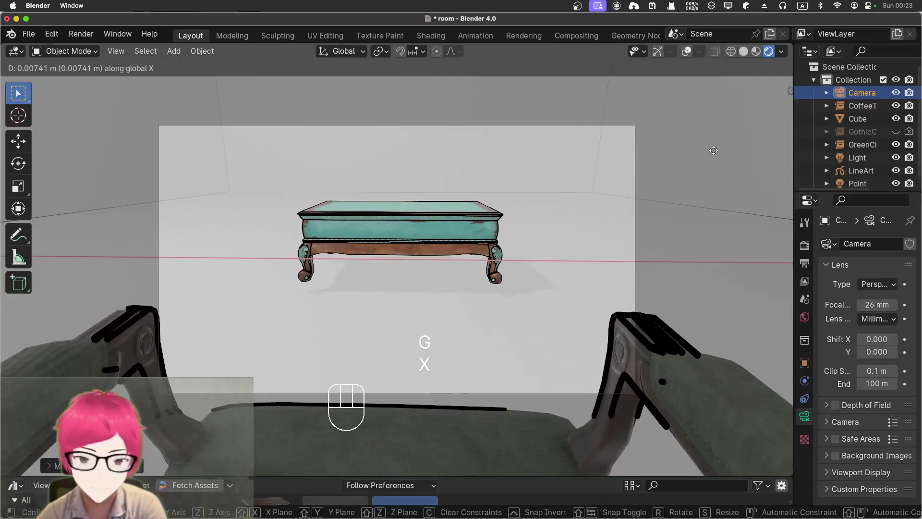
key("y")
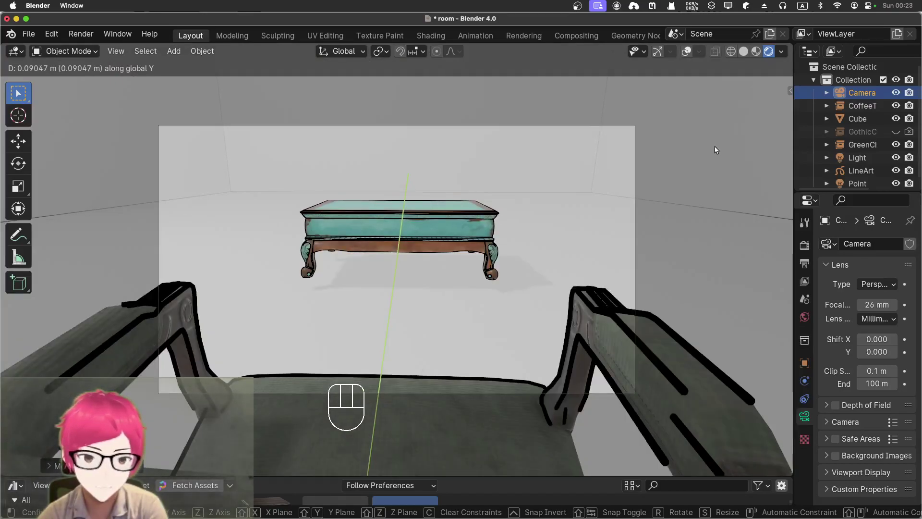
left_click(714, 146)
scroll(714, 144, "up", 3)
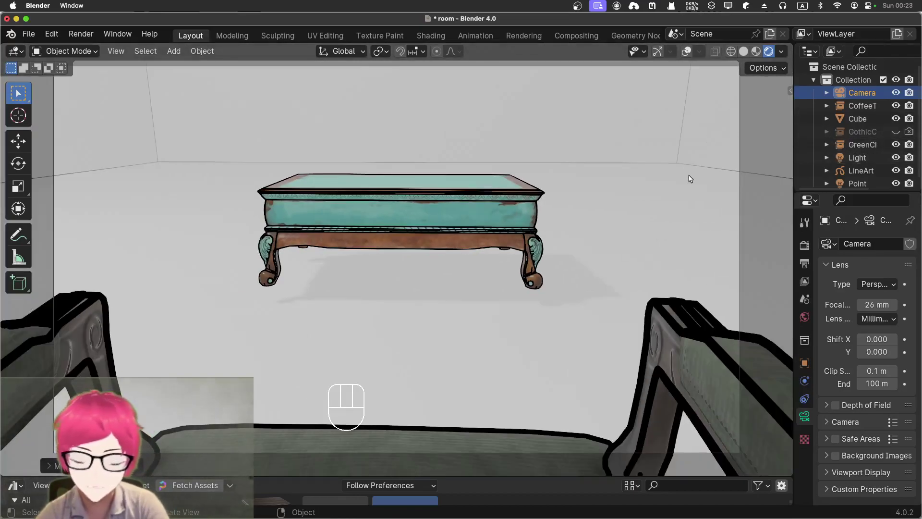
left_click(600, 187)
key("g")
key("e")
key("r")
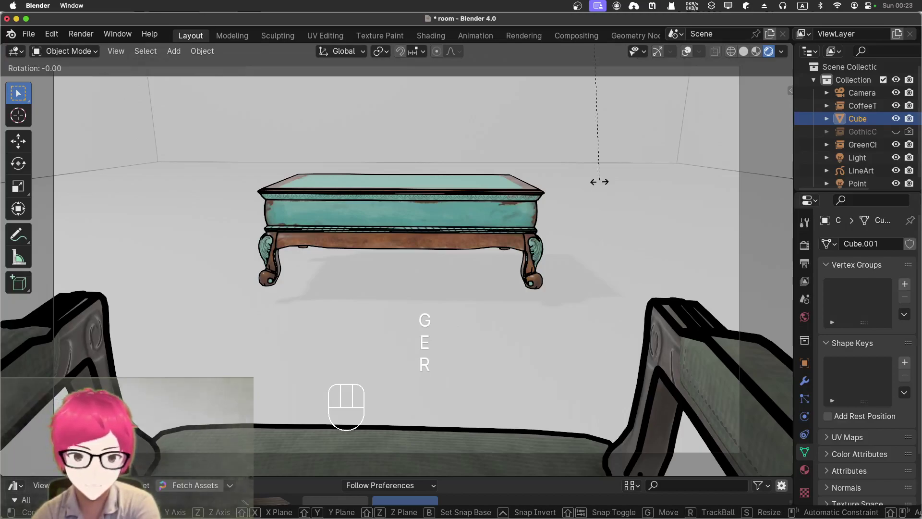
left_click(599, 182)
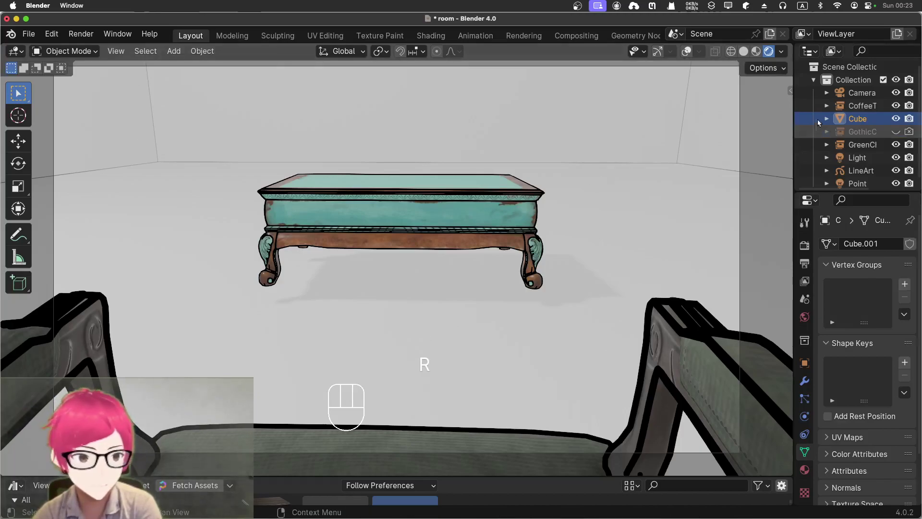
Raise the camera about 0.05 m along Z and set its focal length to 12 mm
left_click(856, 92)
key("g")
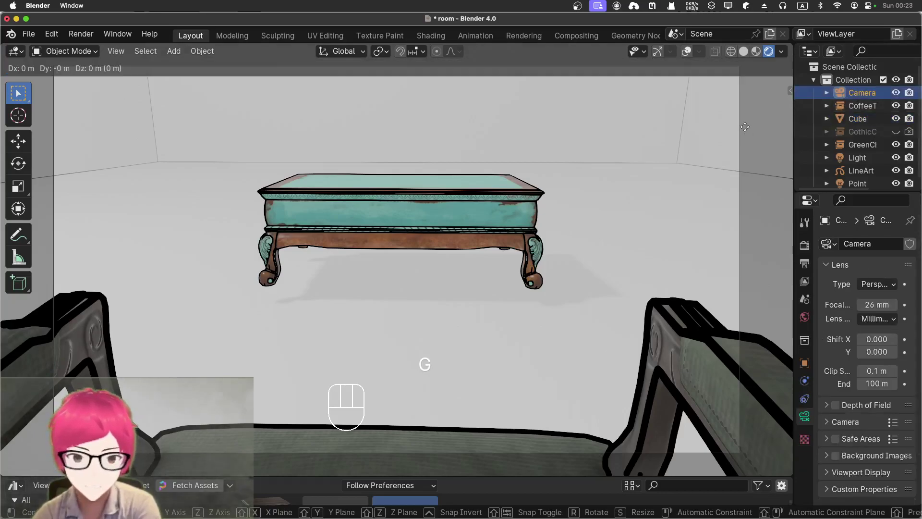
key("z")
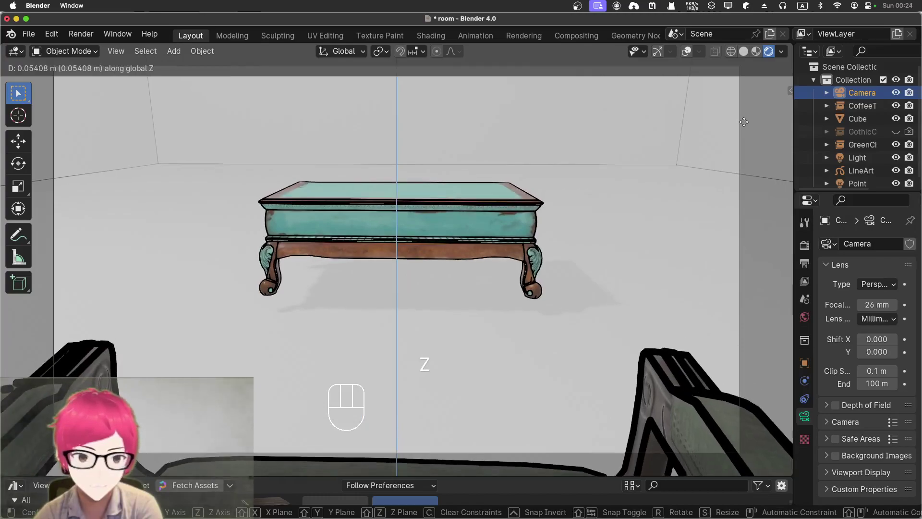
left_click(745, 126)
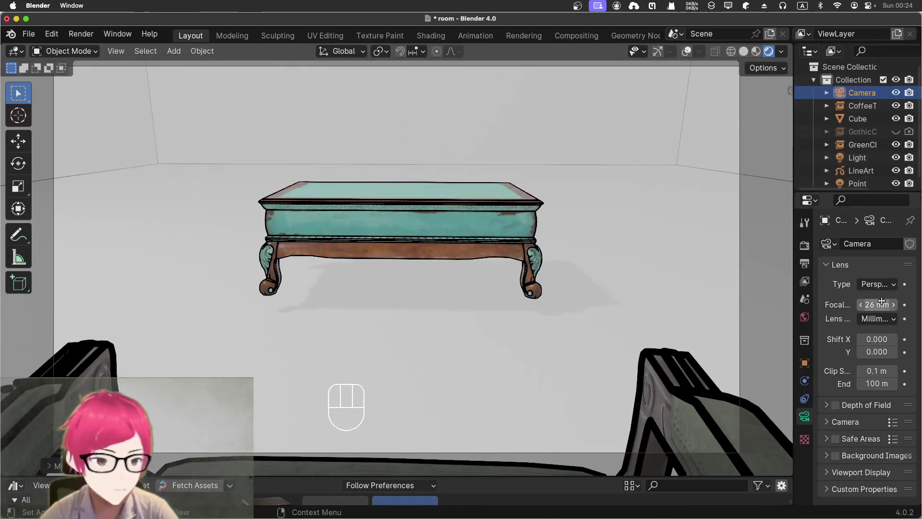
left_click_drag(877, 305, 857, 305)
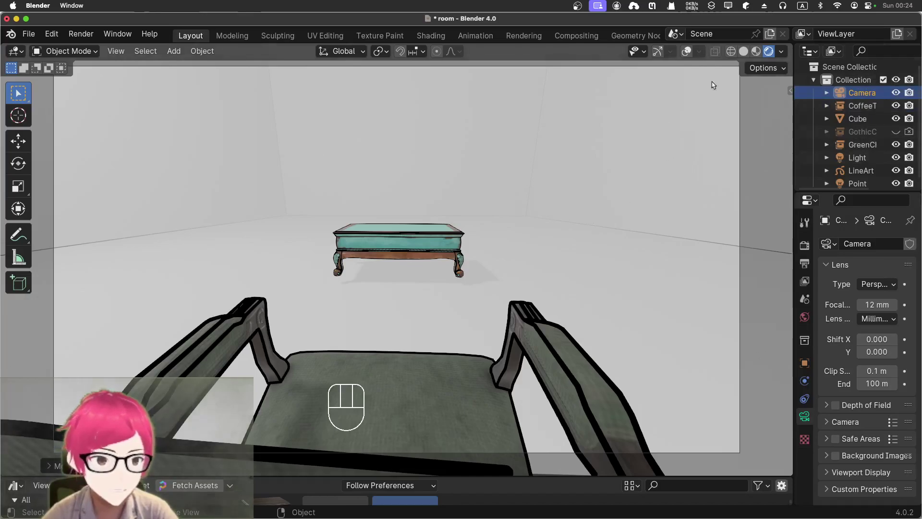
Hide the coffee table and the green chair in the rendered viewport, leaving only their outlines
left_click(757, 51)
left_click(769, 51)
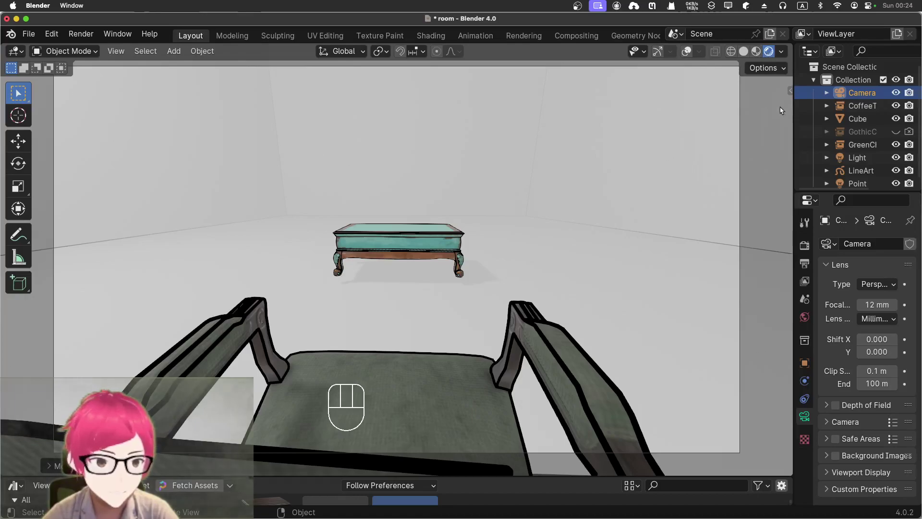
left_click(897, 106)
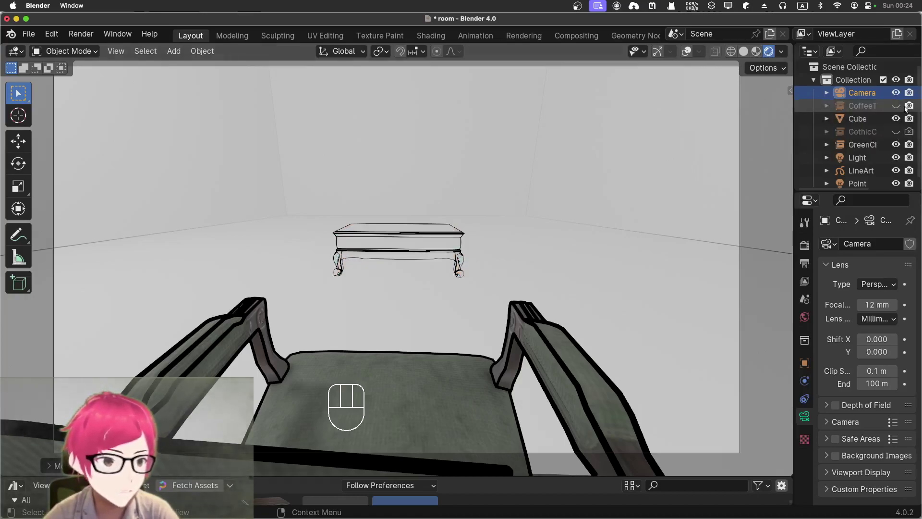
left_click(896, 145)
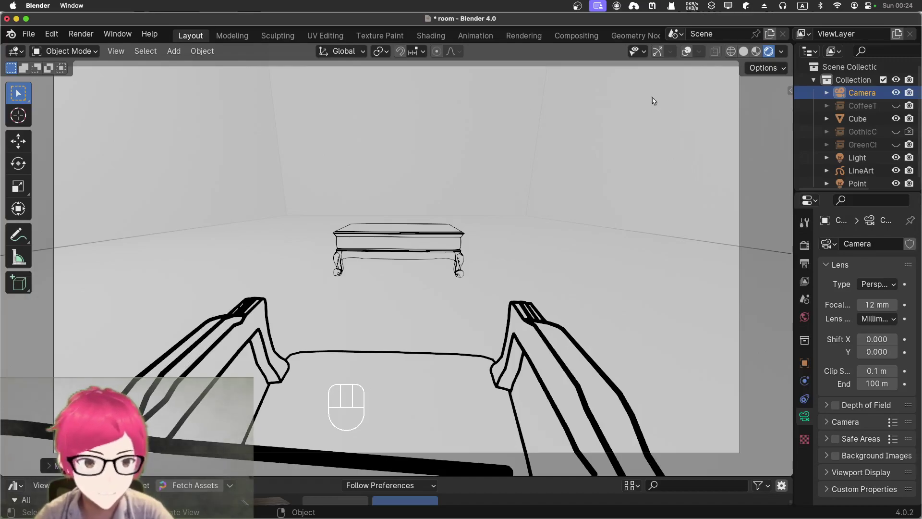
Turn off the Screencast Keys display in the viewport
key("n")
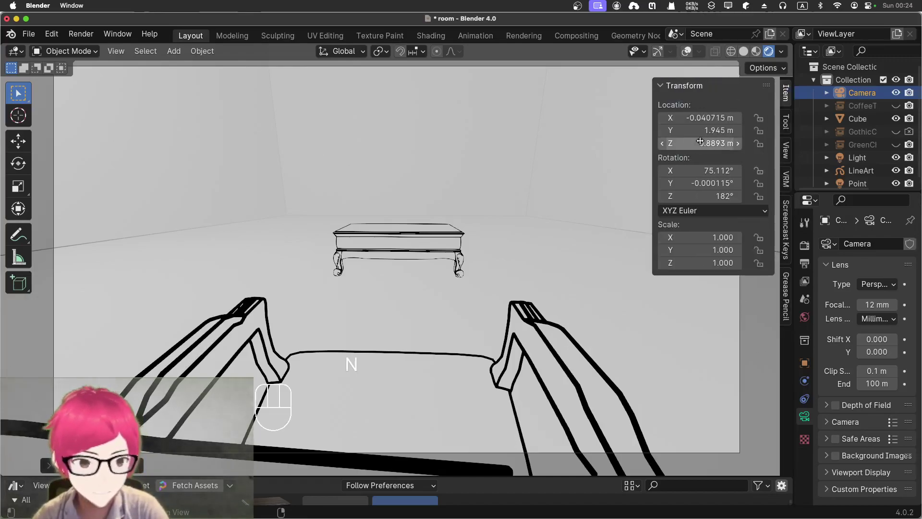
left_click(782, 214)
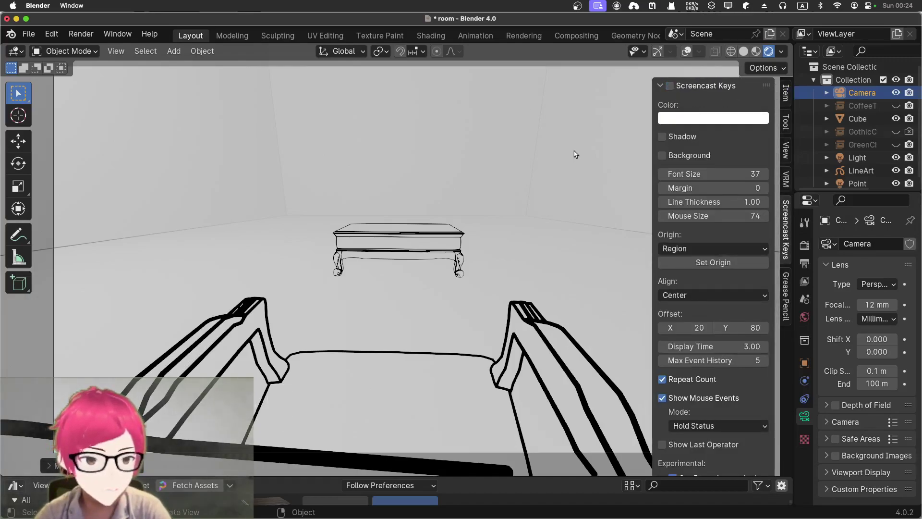
key("n")
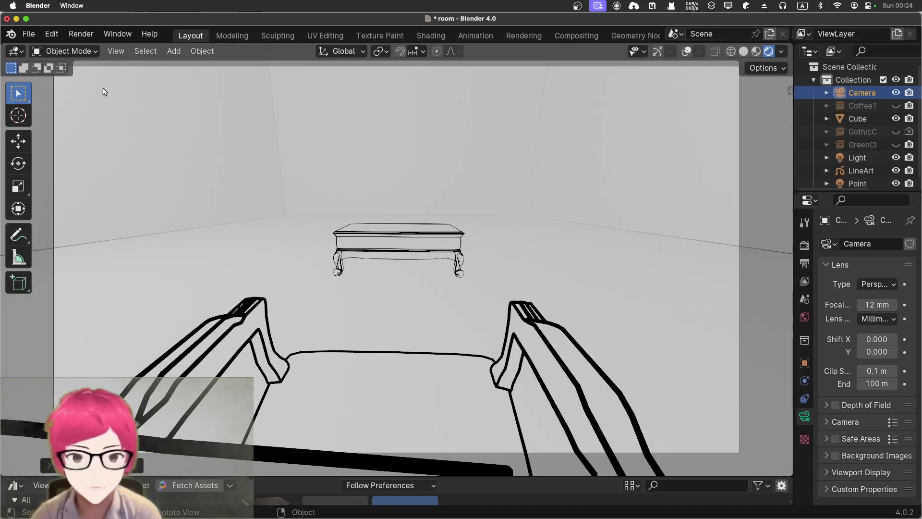
Capture a screenshot of the outline-only camera view and finish its preview
key("super+shift+4")
left_click_drag(91, 79, 672, 453)
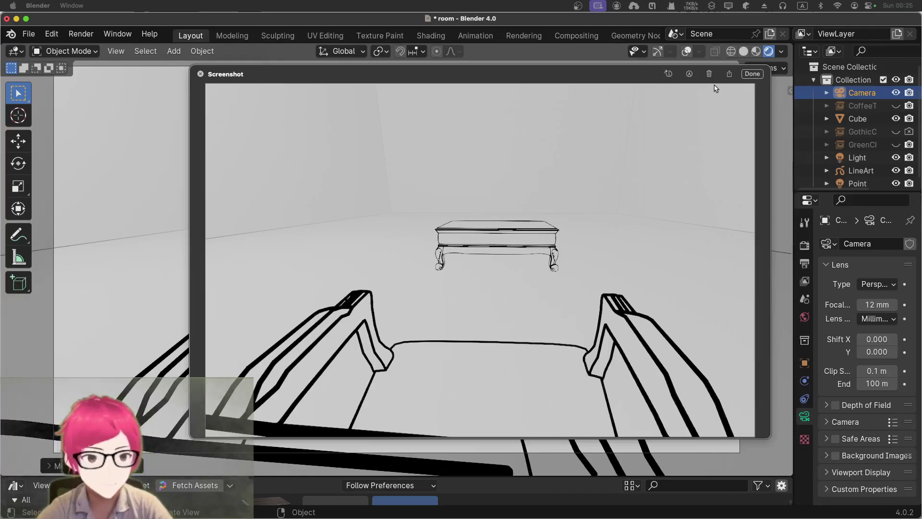
left_click(752, 73)
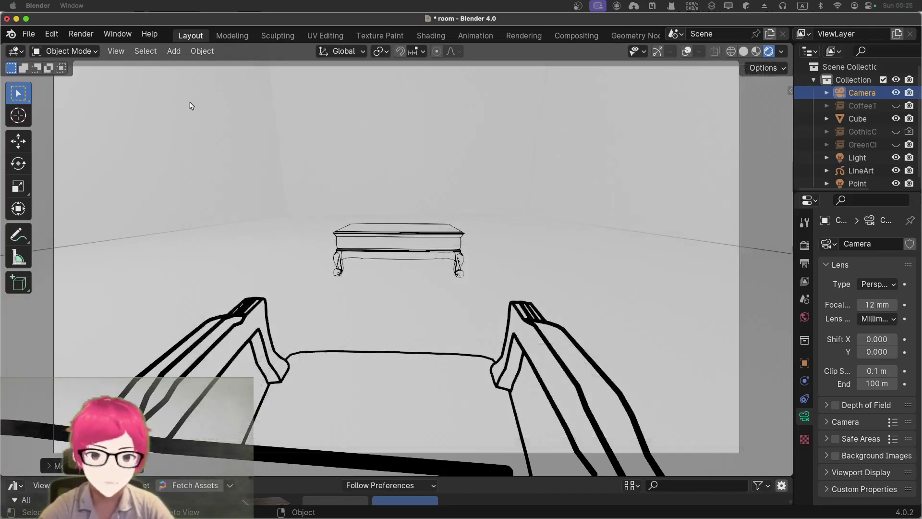
Render the image from the camera, view the result, and close the render window
left_click(90, 35)
left_click(95, 51)
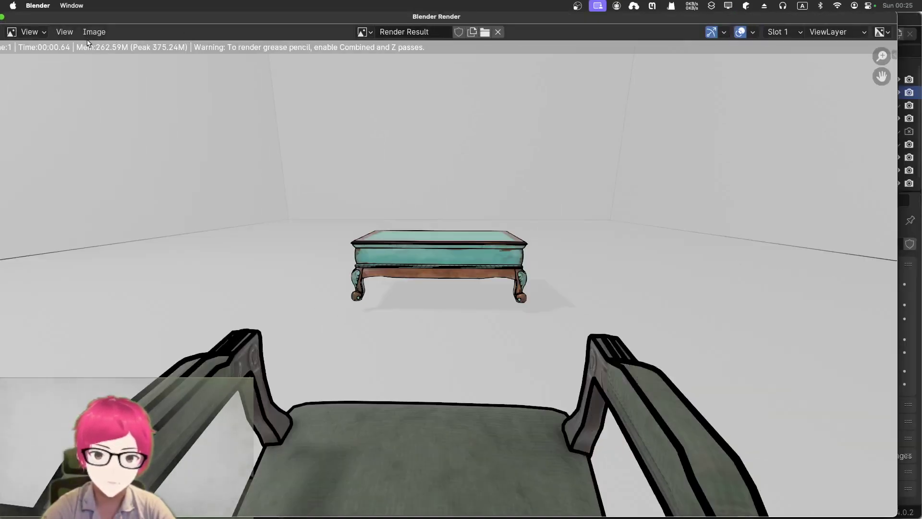
double_click(196, 17)
left_click(81, 30)
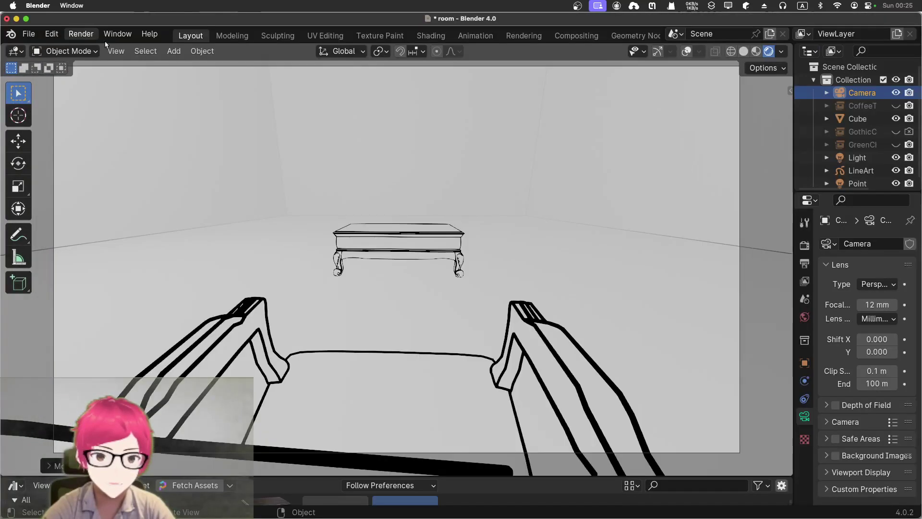
Exclude the green chair and coffee table from renders, then render the image again and close the result
left_click(909, 145)
left_click(909, 105)
left_click(81, 34)
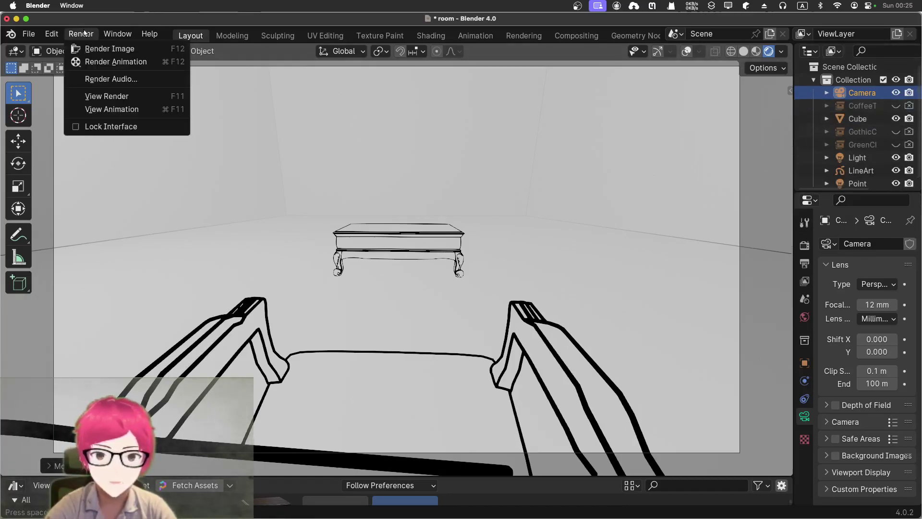
left_click(89, 49)
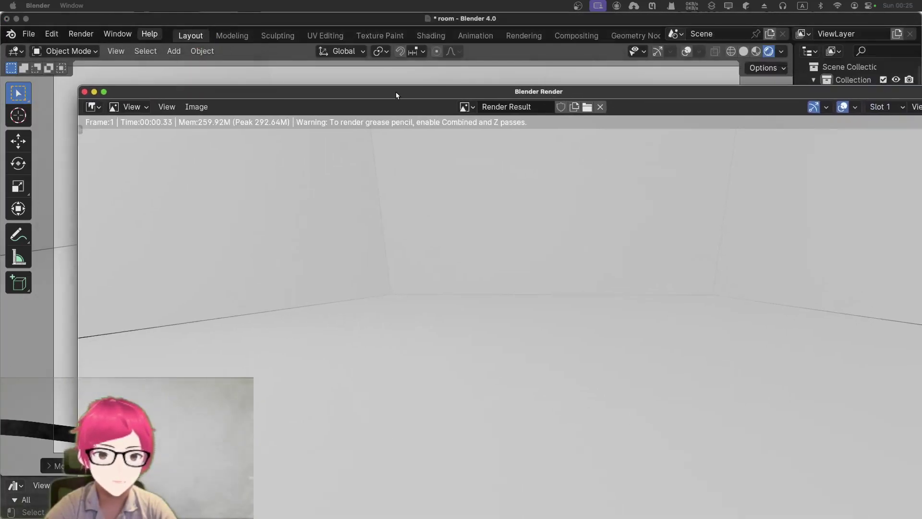
left_click_drag(396, 92, 354, 50)
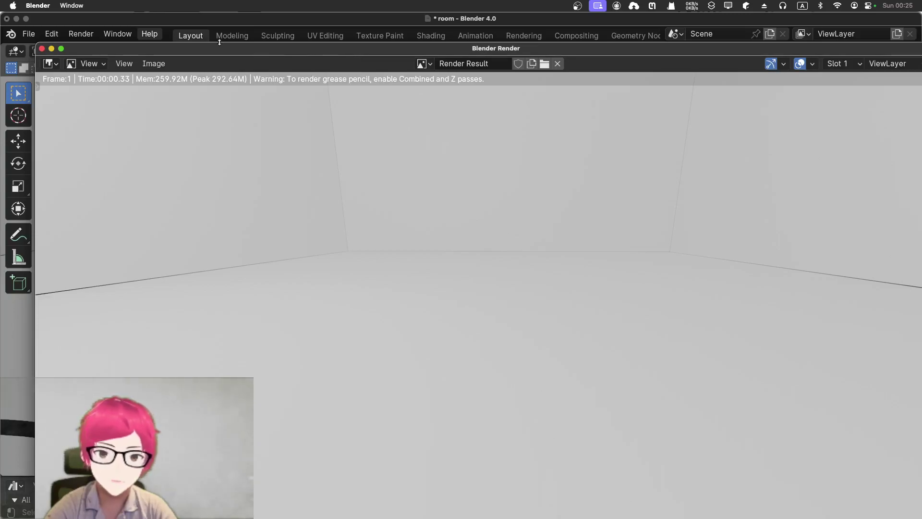
left_click(42, 48)
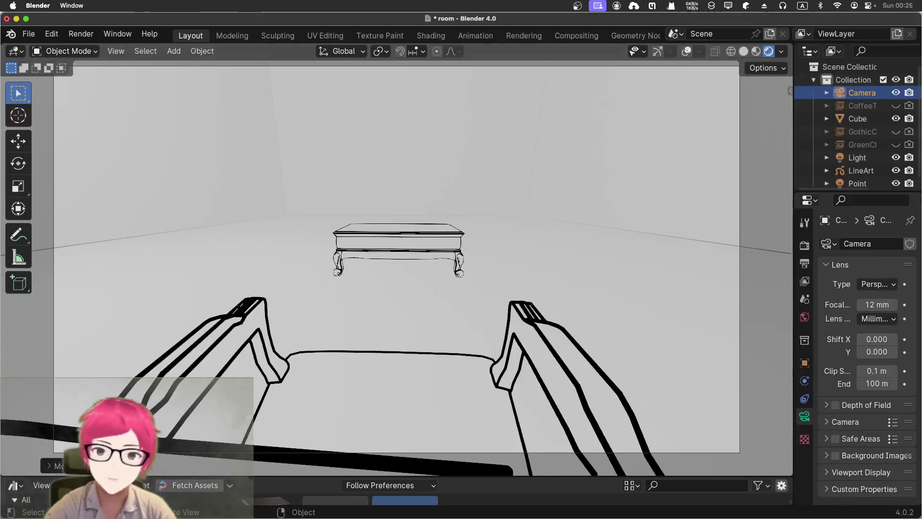